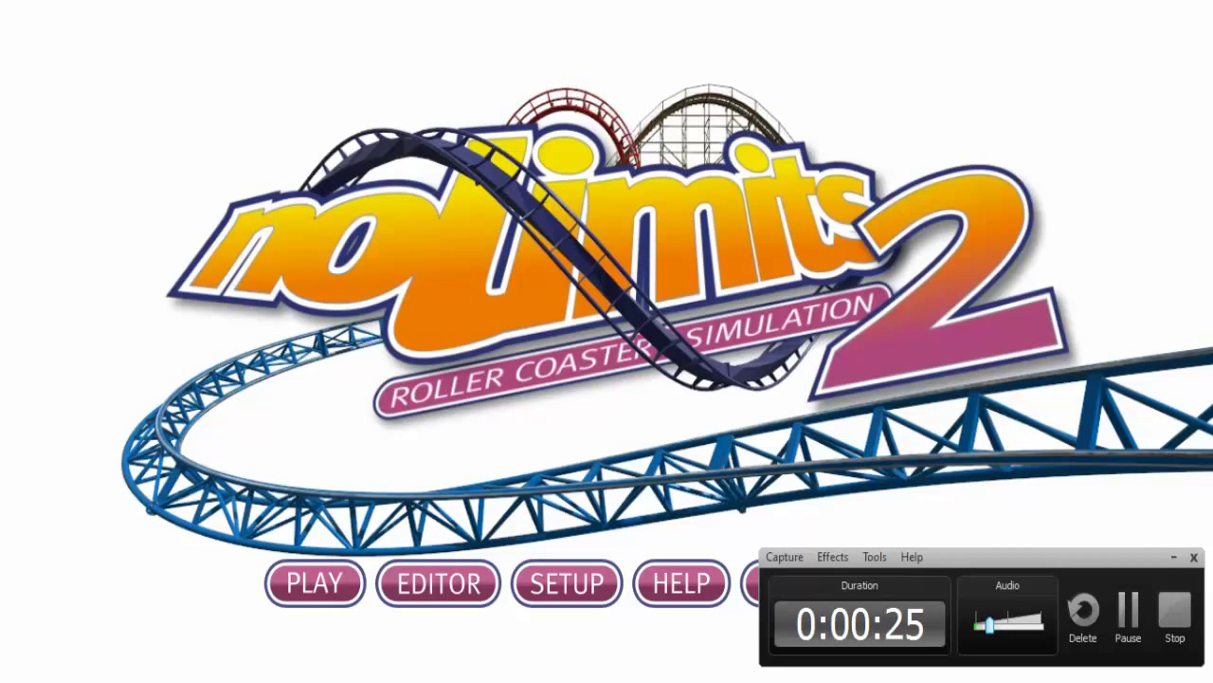
# Dismiss the Tip of the Day.
pyautogui.moveTo(1206, 675)
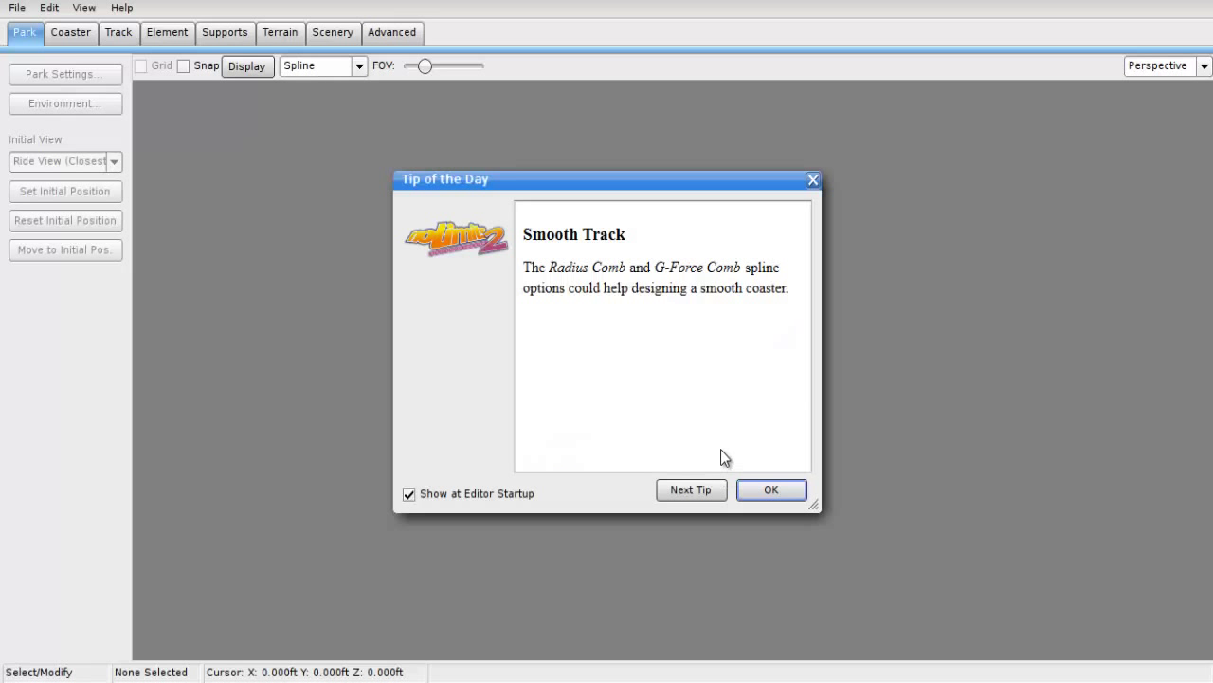
pyautogui.click(770, 489)
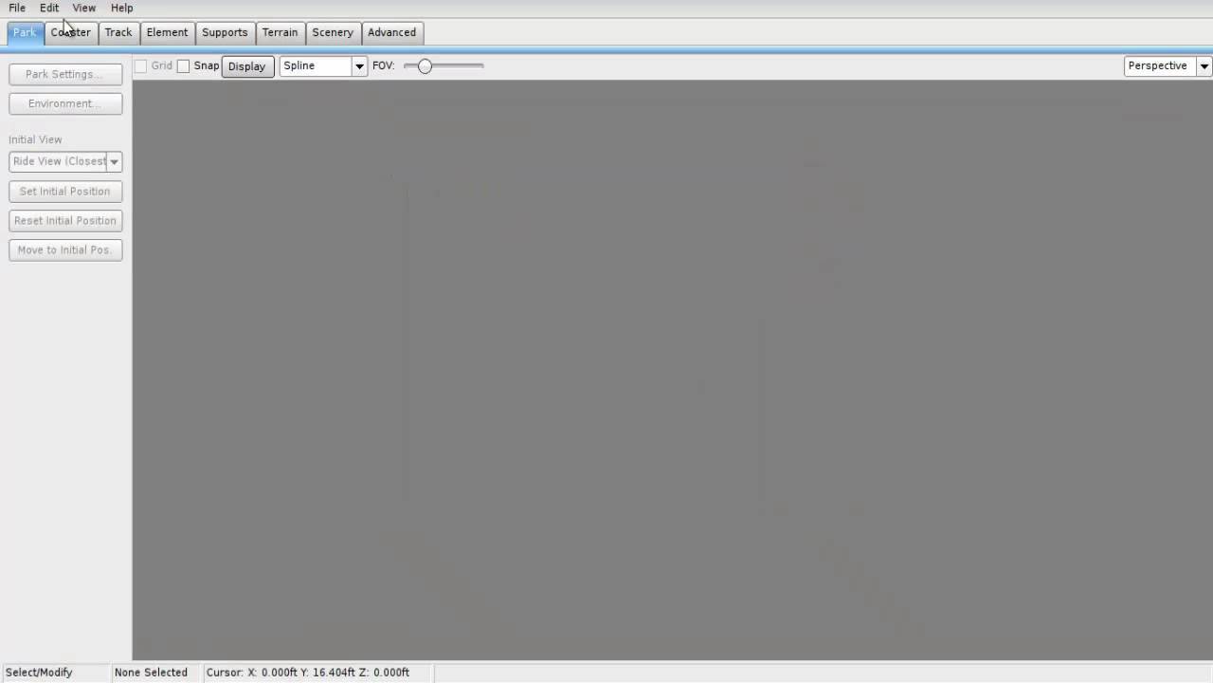
pyautogui.click(24, 11)
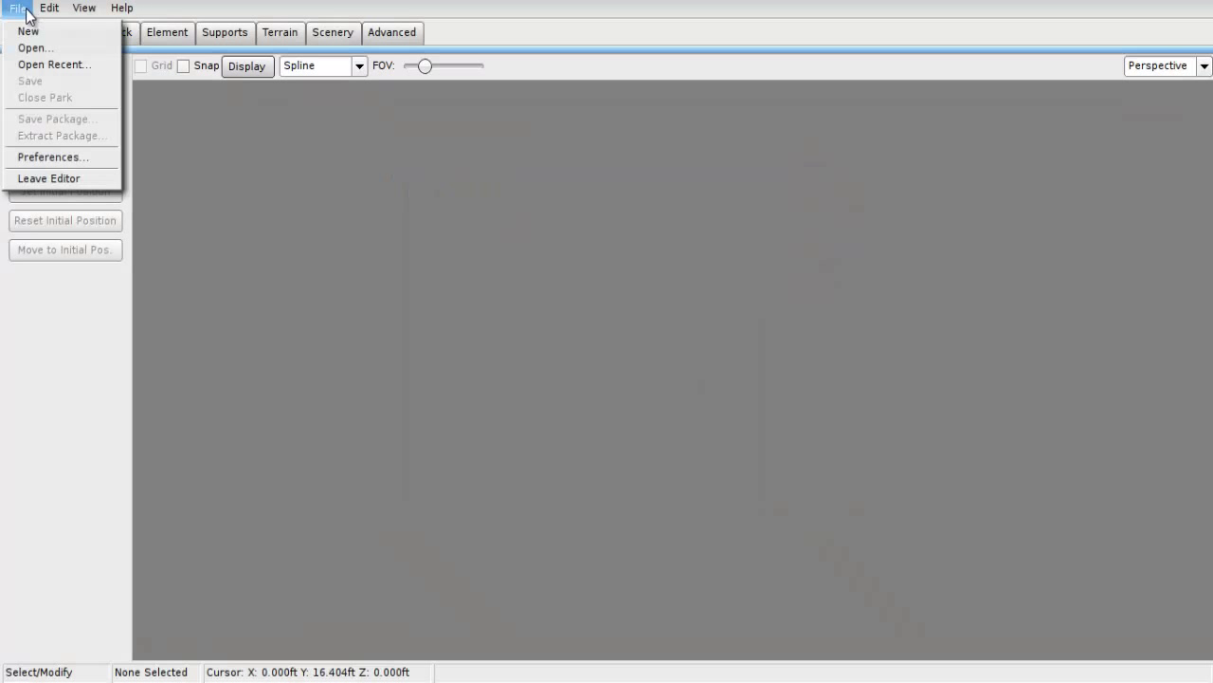
pyautogui.click(50, 337)
# Create a new park named "McraftMan00_Productions Tutorials".
pyautogui.click(16, 10)
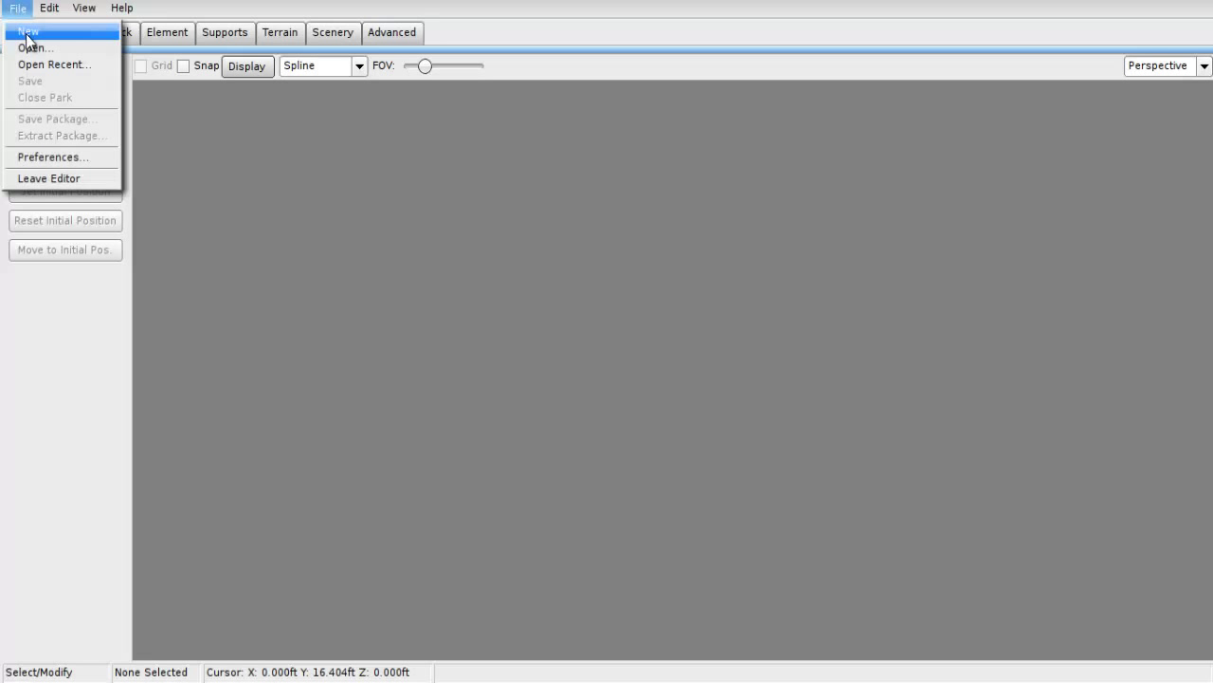
pyautogui.click(29, 36)
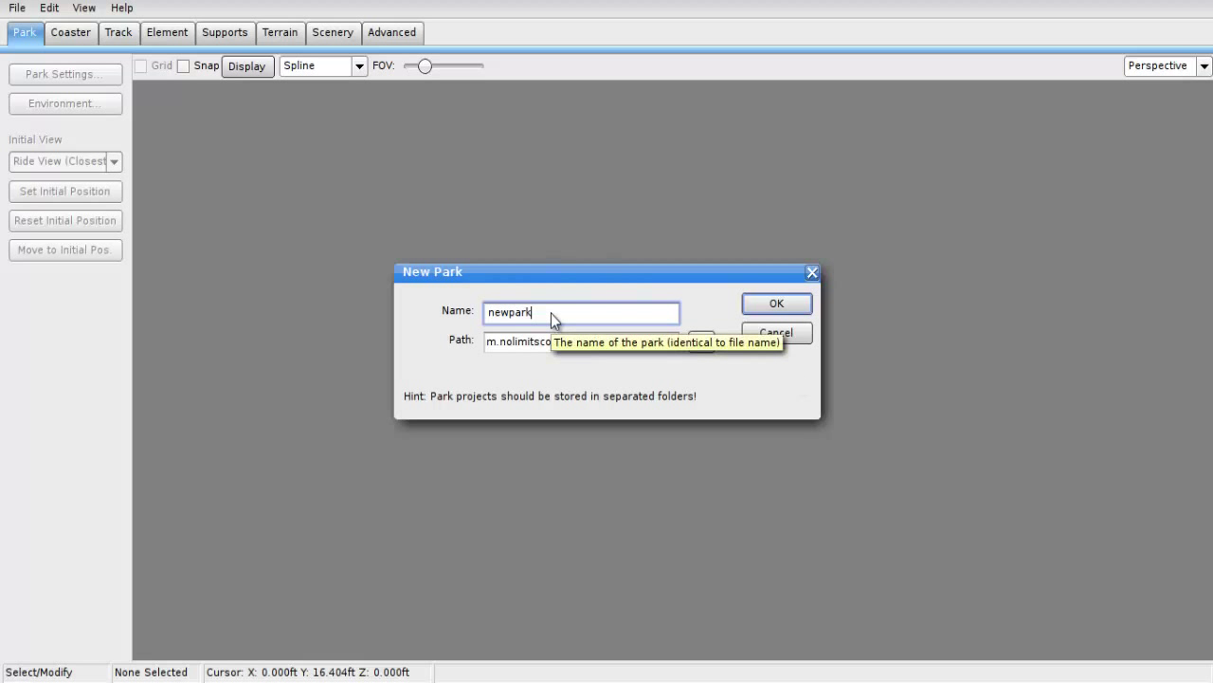
pyautogui.press('BackSpace')
pyautogui.press('BackSpace')
pyautogui.press('BackSpace')
pyautogui.press('BackSpace')
pyautogui.press('BackSpace')
pyautogui.press('BackSpace')
pyautogui.press('BackSpace')
pyautogui.write('McraftMan00_Productions Tutr')
pyautogui.press('BackSpace')
pyautogui.write('orials')
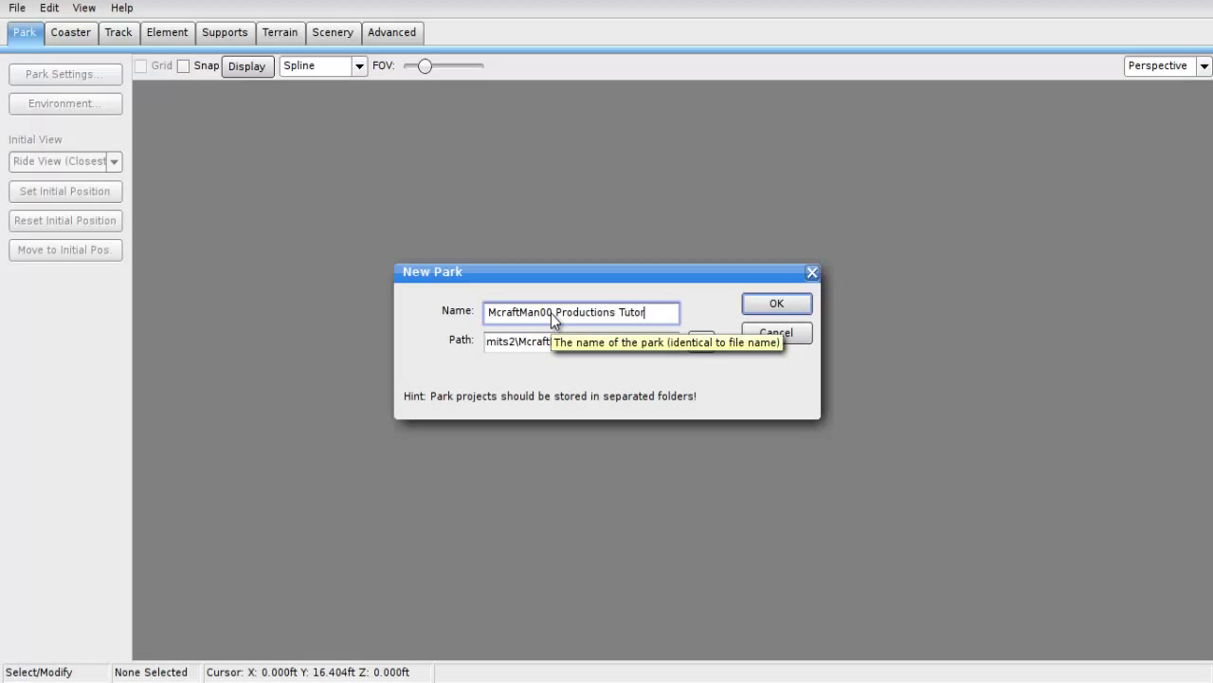
pyautogui.click(780, 306)
pyautogui.click(569, 377)
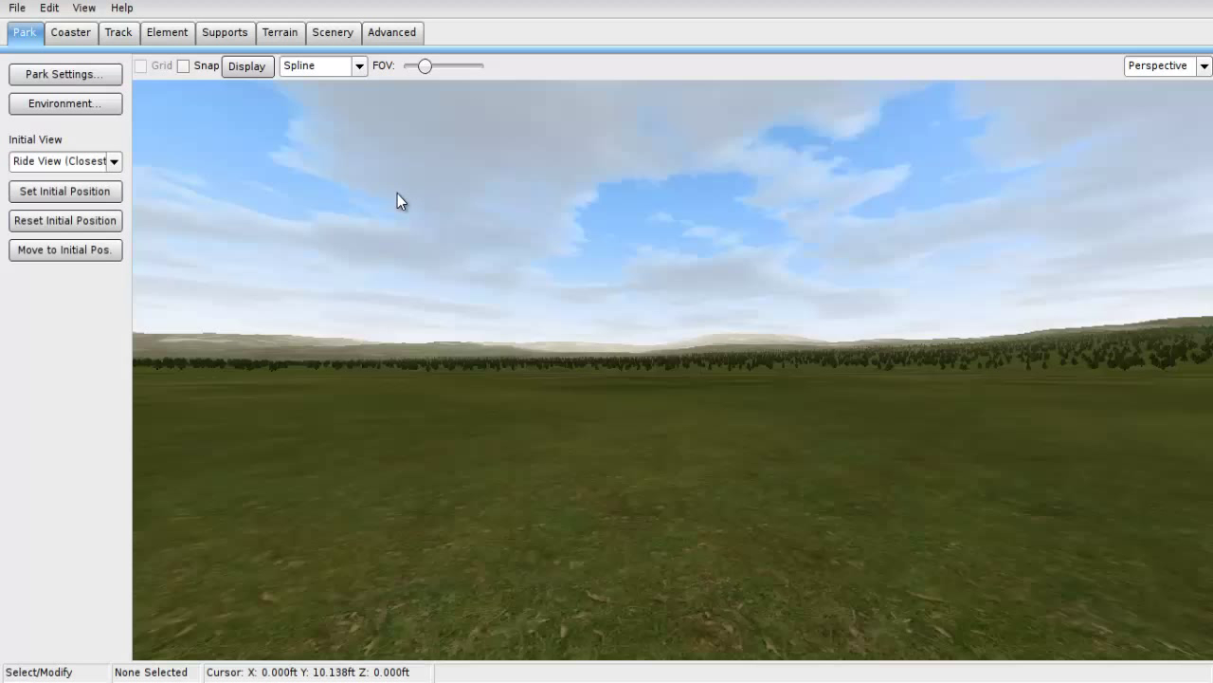
pyautogui.moveTo(397, 193); pyautogui.dragTo(690, 243, button='right')
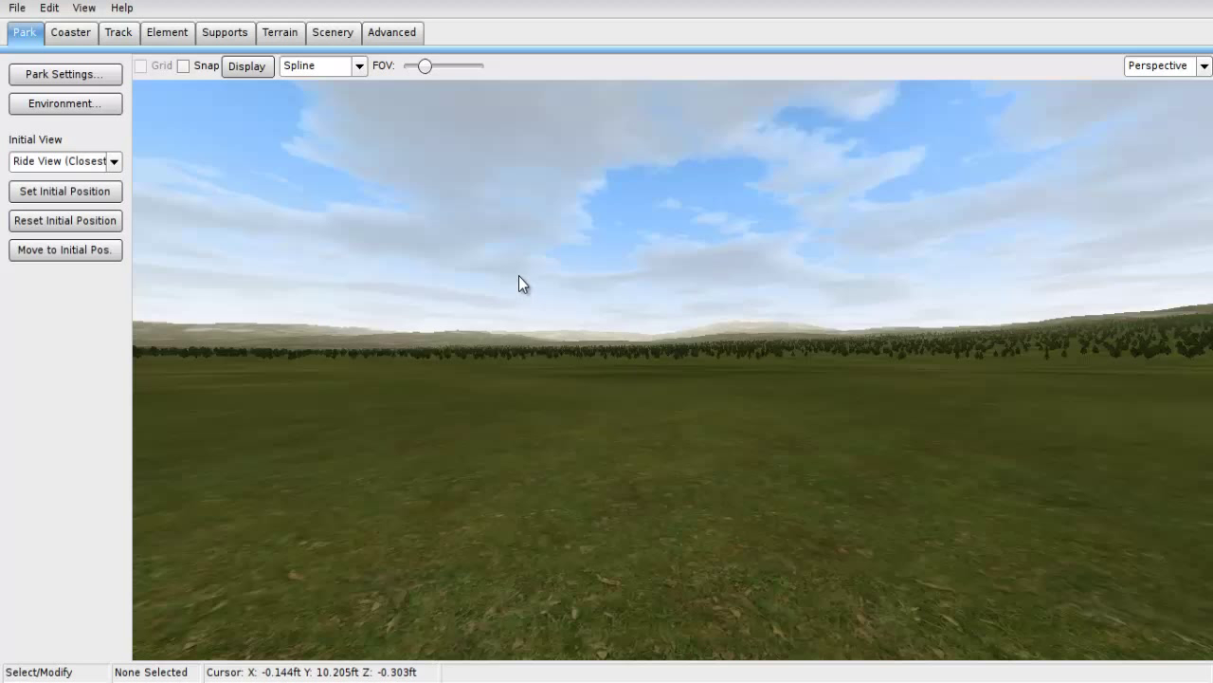
pyautogui.moveTo(519, 276); pyautogui.dragTo(615, 340, button='right')
pyautogui.press('s')
pyautogui.scroll(-10, 617, 343)
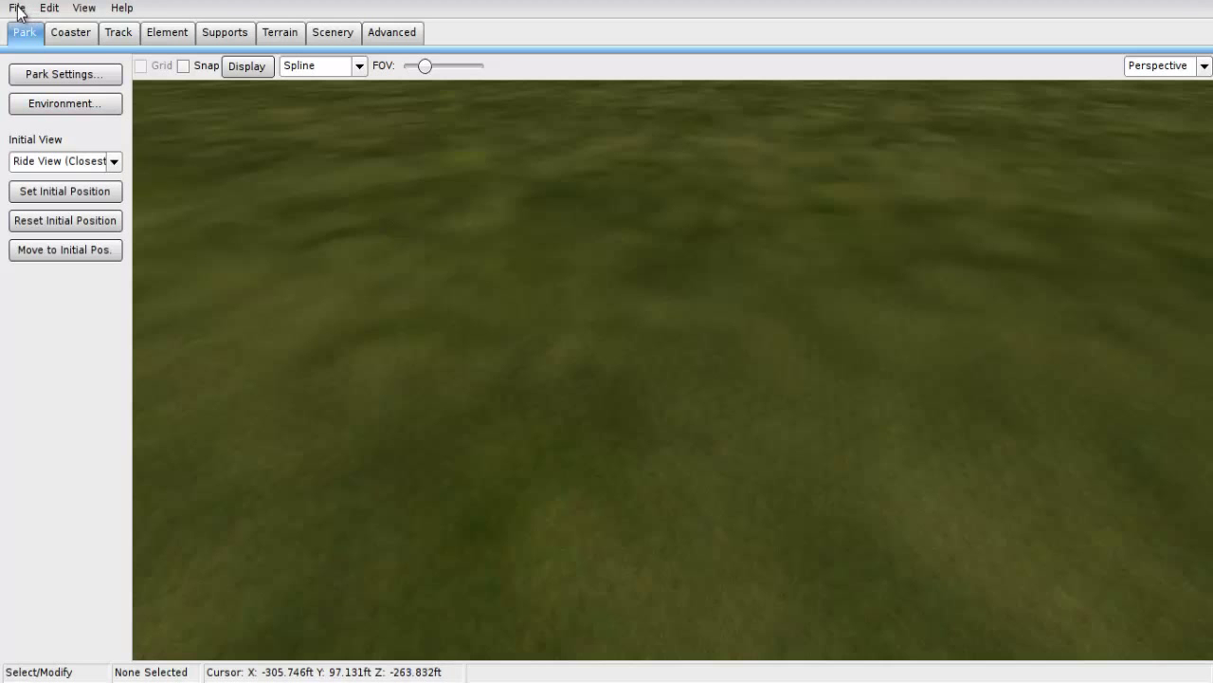
pyautogui.moveTo(603, 341)
pyautogui.mouseDown(button='right')
pyautogui.moveTo(615, 363)
pyautogui.moveTo(612, 350)
pyautogui.mouseUp(button='right')
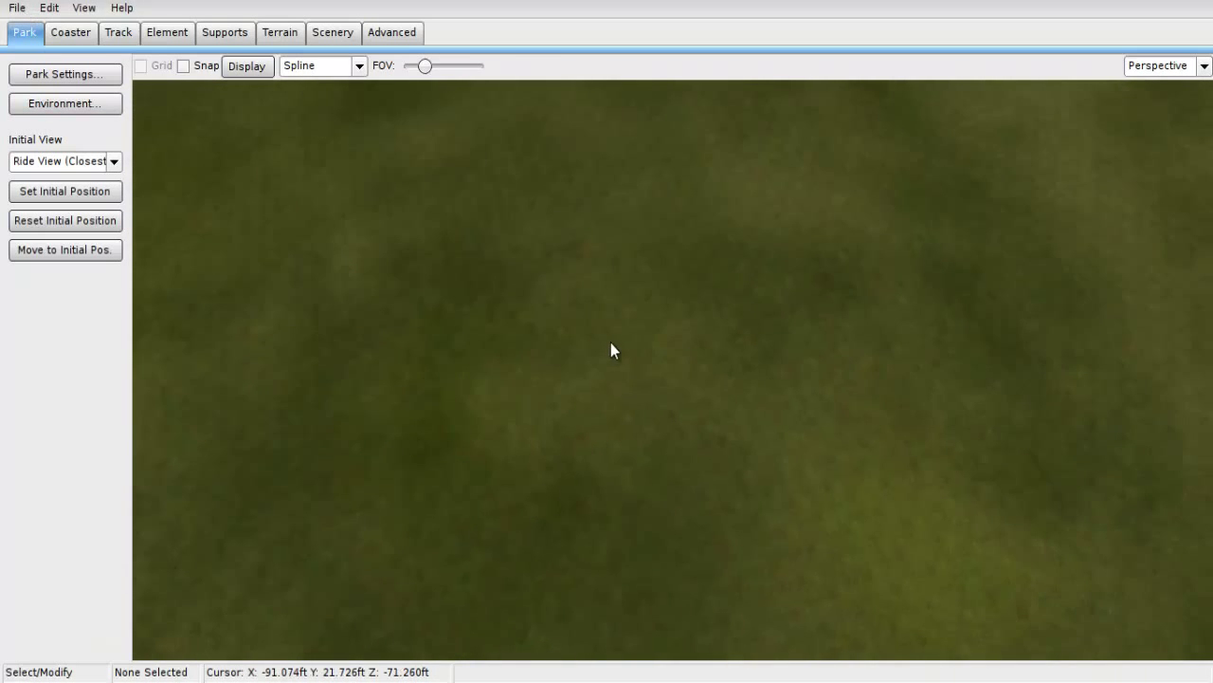
# Switch the viewport from Perspective to the Top view.
pyautogui.click(1144, 68)
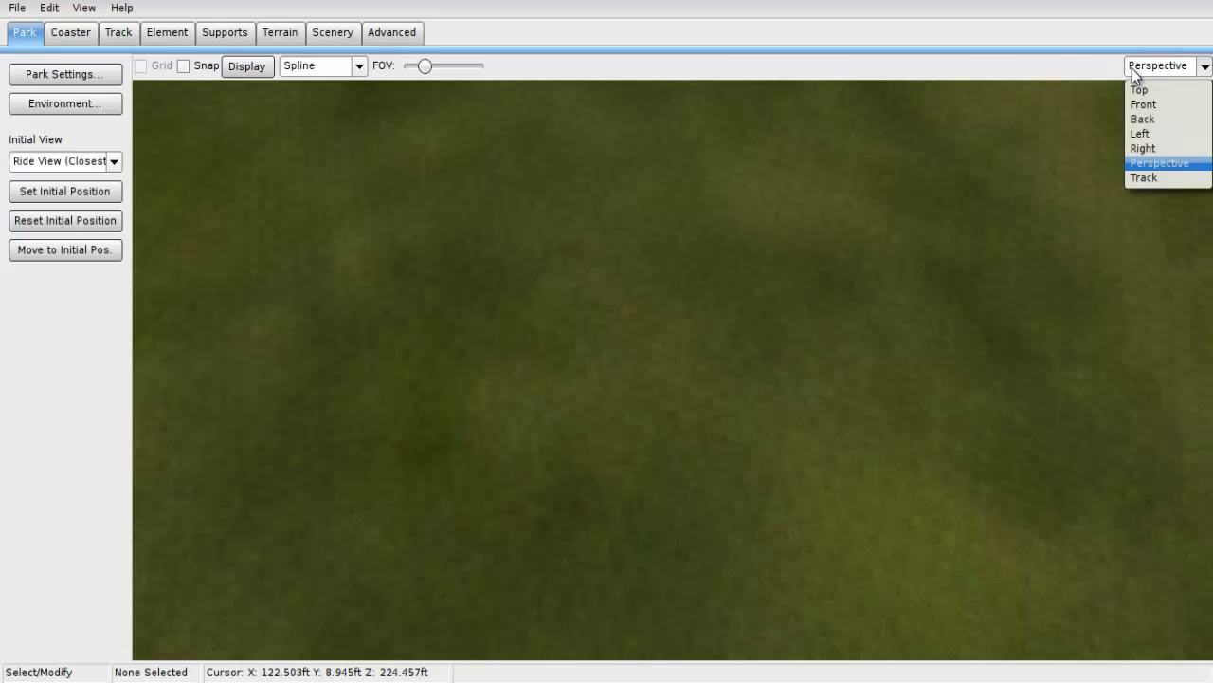
pyautogui.click(1147, 69)
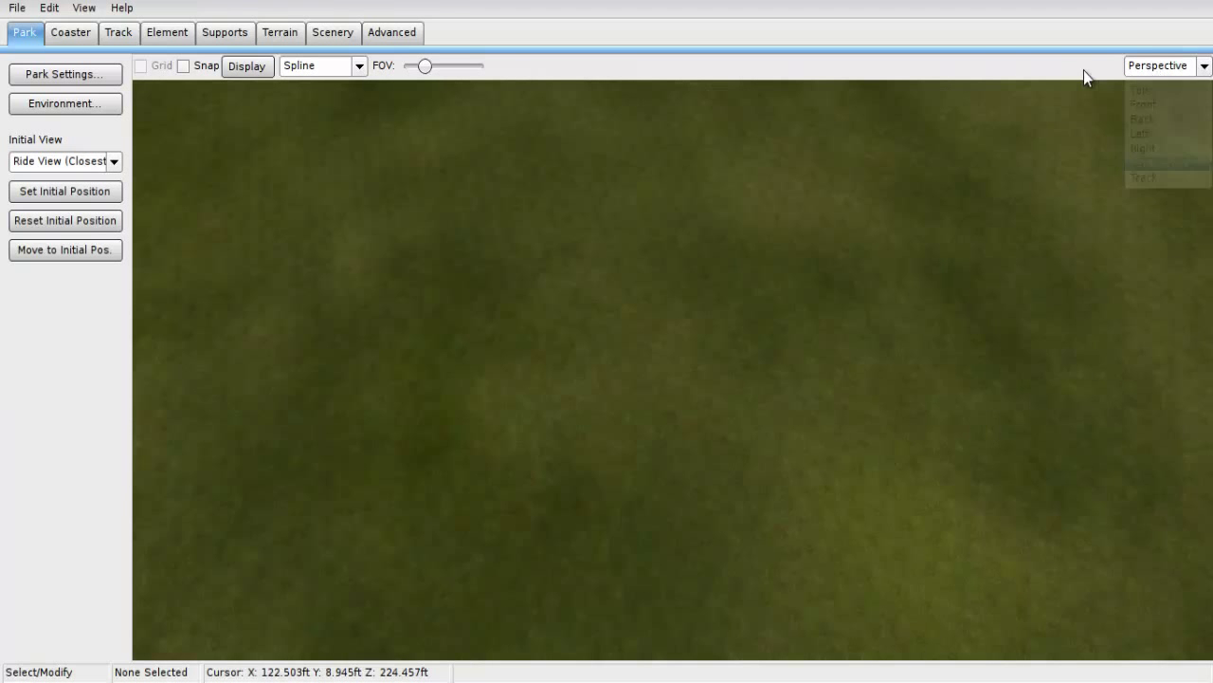
pyautogui.click(1161, 66)
pyautogui.click(1161, 91)
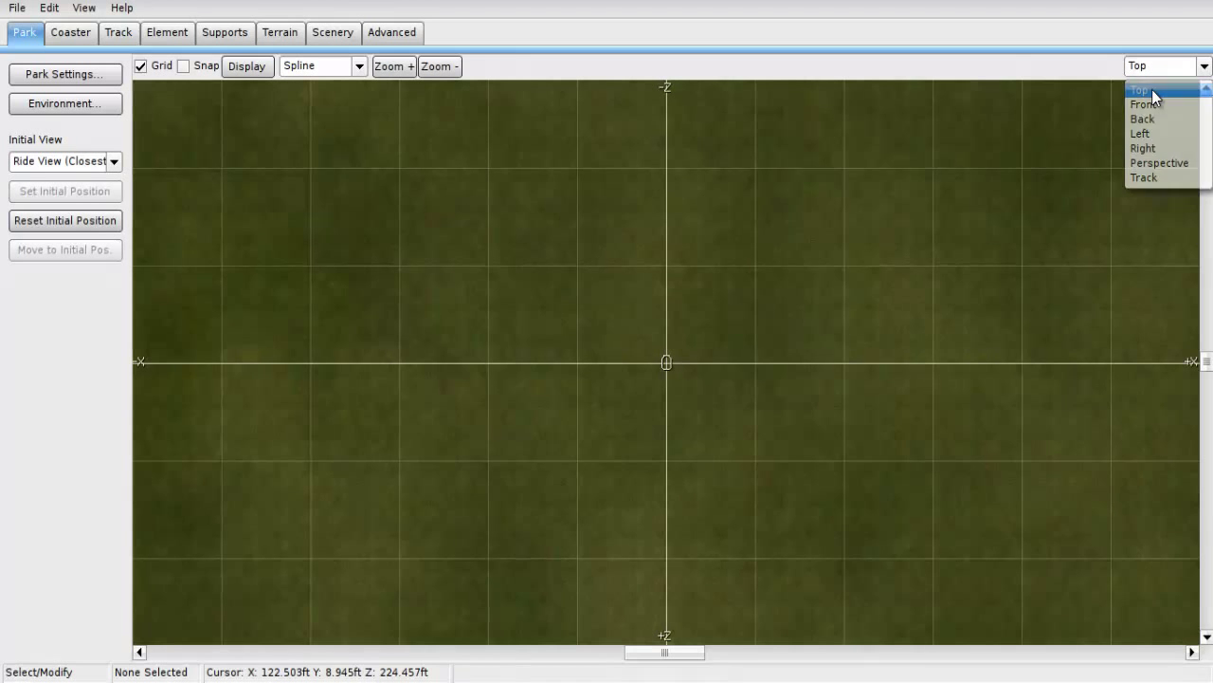
# Examine the empty park's terrain and grid from above at several scales.
pyautogui.rightClick(613, 352)
pyautogui.click(531, 349)
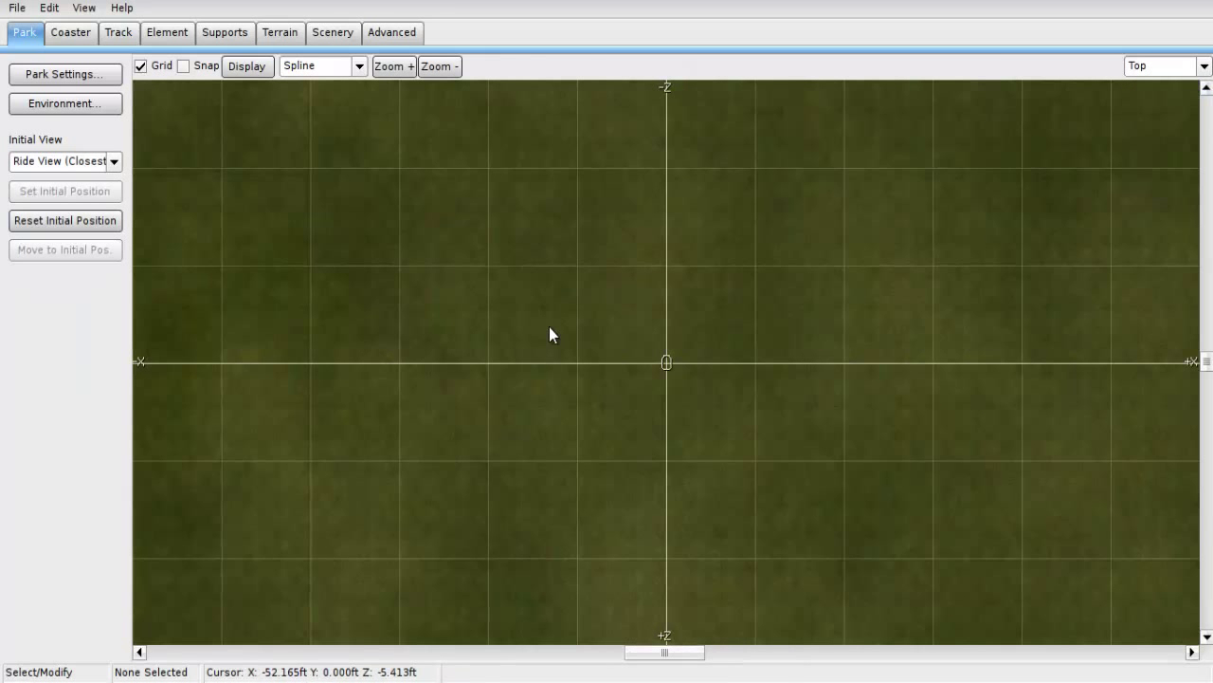
pyautogui.moveTo(728, 266); pyautogui.dragTo(551, 314)
pyautogui.rightClick(636, 268)
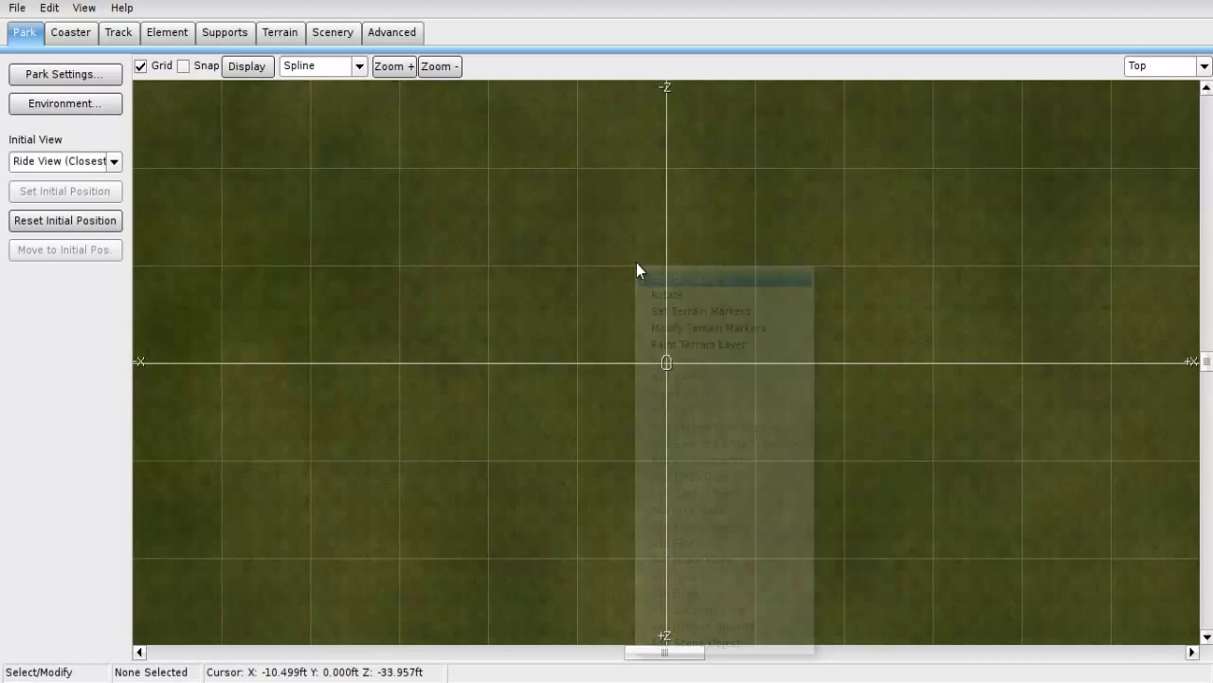
pyautogui.click(515, 273)
pyautogui.scroll(-1, 576, 287)
pyautogui.scroll(-6, 577, 285)
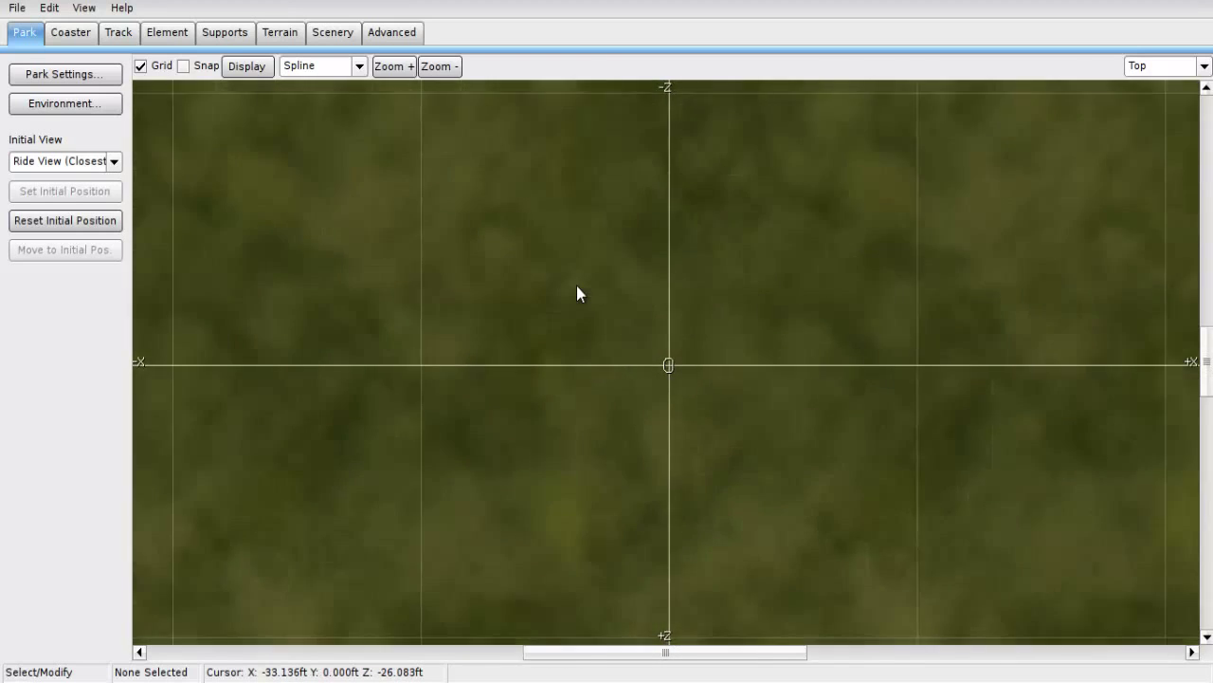
pyautogui.scroll(5, 577, 285)
pyautogui.moveTo(514, 324); pyautogui.dragTo(841, 285, button='middle')
pyautogui.moveTo(434, 320); pyautogui.dragTo(457, 444, button='middle')
pyautogui.scroll(-12, 455, 441)
pyautogui.scroll(13, 648, 380)
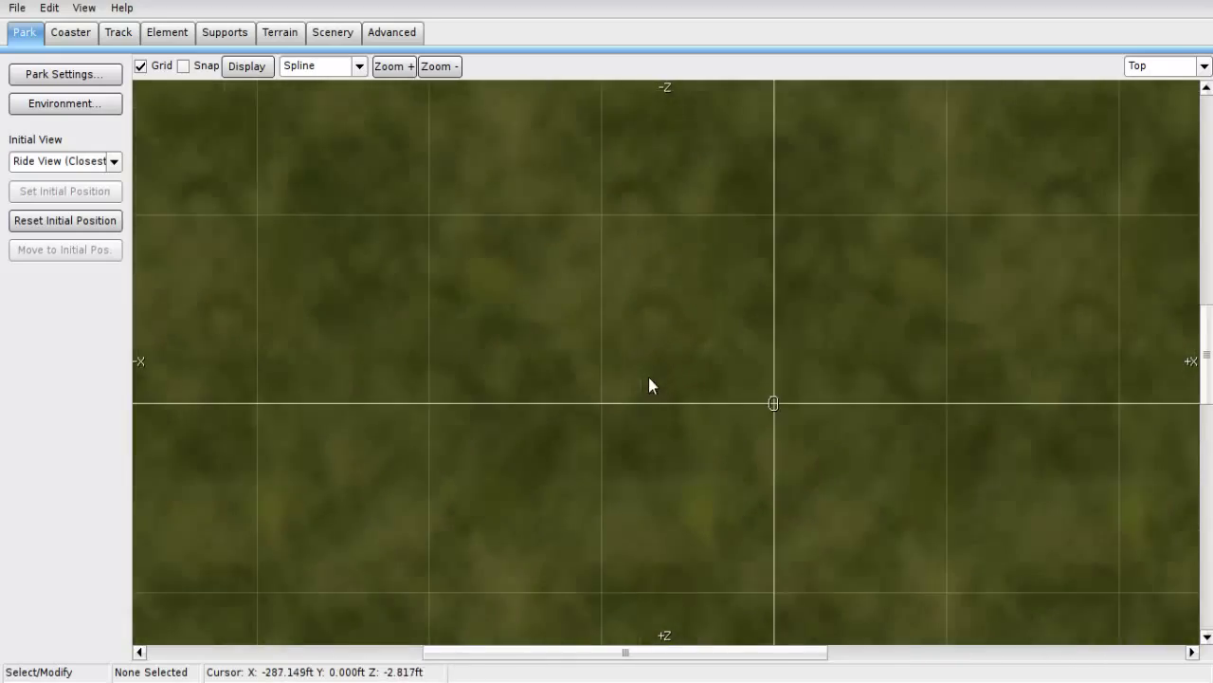
pyautogui.moveTo(611, 381); pyautogui.dragTo(629, 426, button='middle')
pyautogui.scroll(6, 629, 427)
pyautogui.scroll(4, 631, 434)
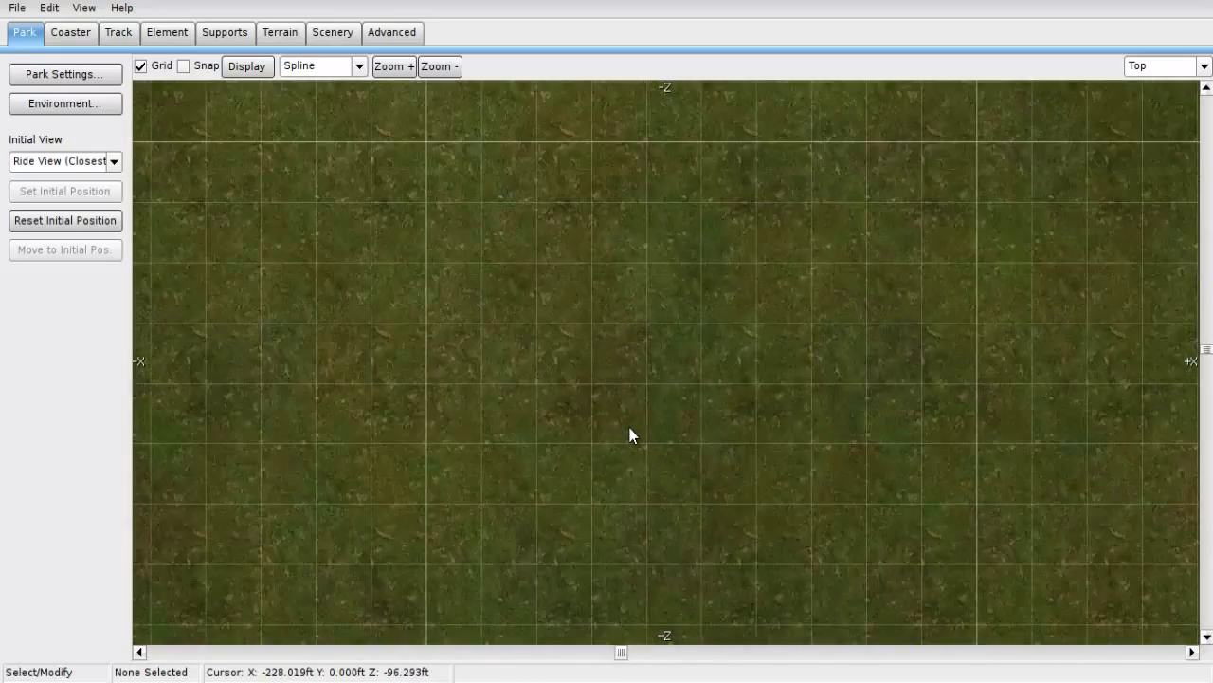
pyautogui.scroll(-8, 627, 414)
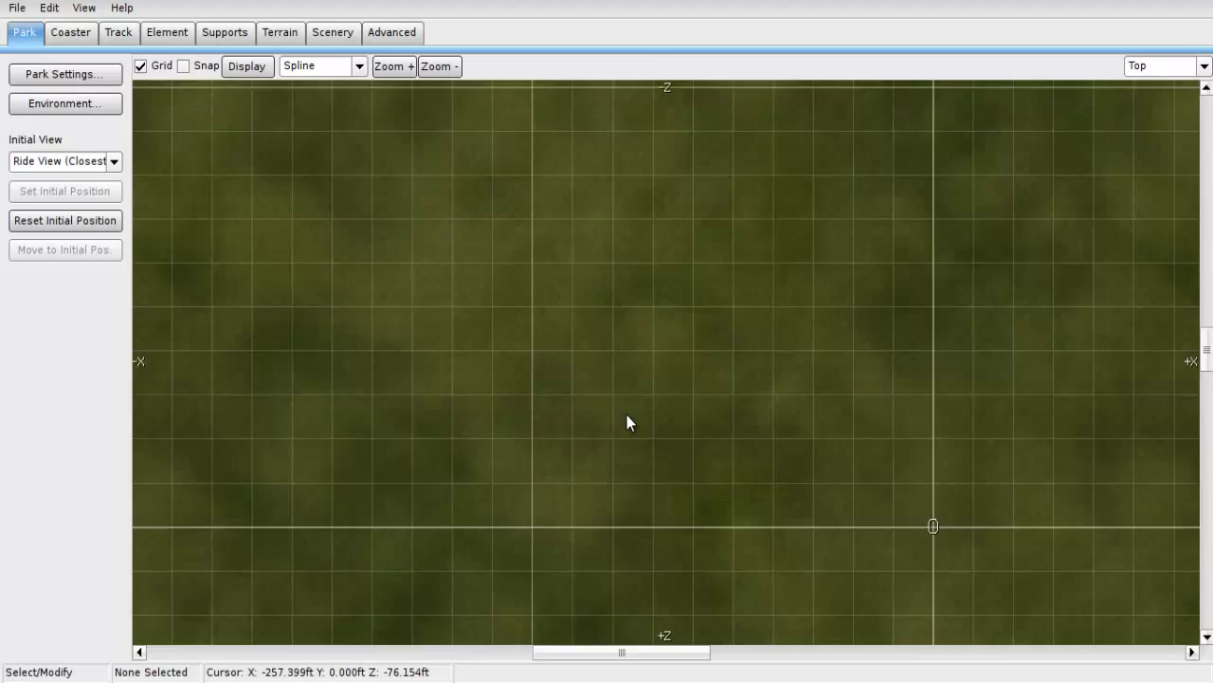
pyautogui.scroll(11, 626, 413)
pyautogui.moveTo(626, 413); pyautogui.dragTo(550, 312, button='middle')
pyautogui.click(114, 33)
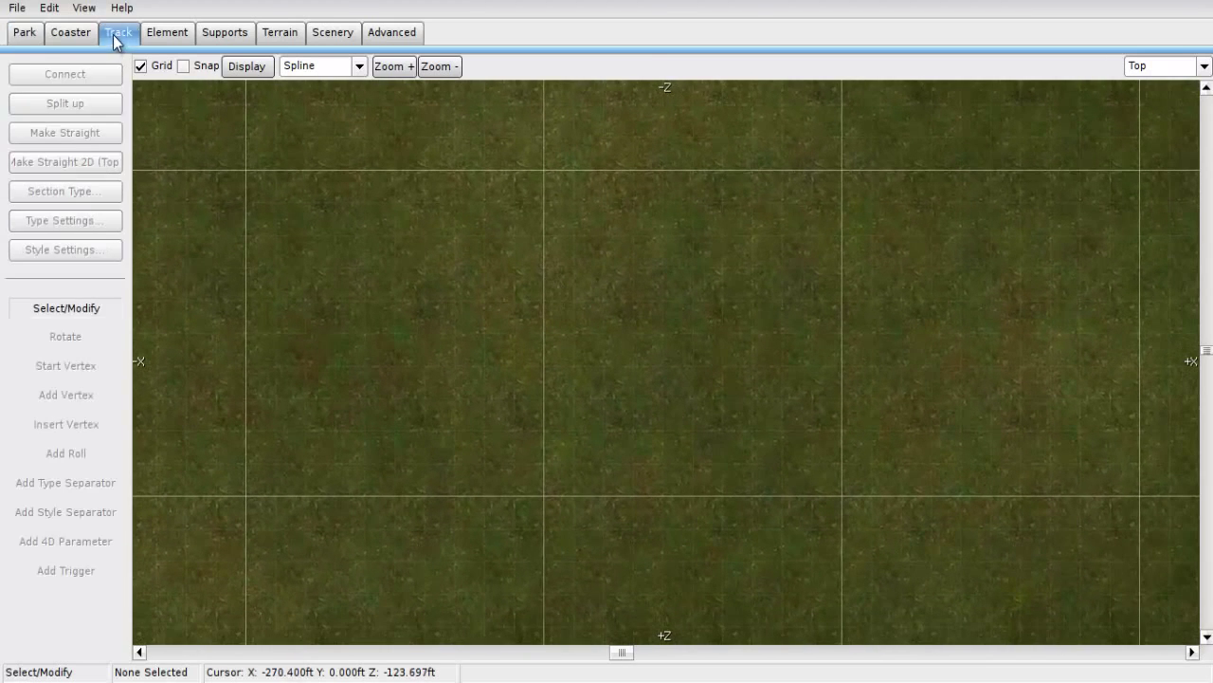
pyautogui.click(17, 7)
pyautogui.click(41, 284)
pyautogui.click(27, 34)
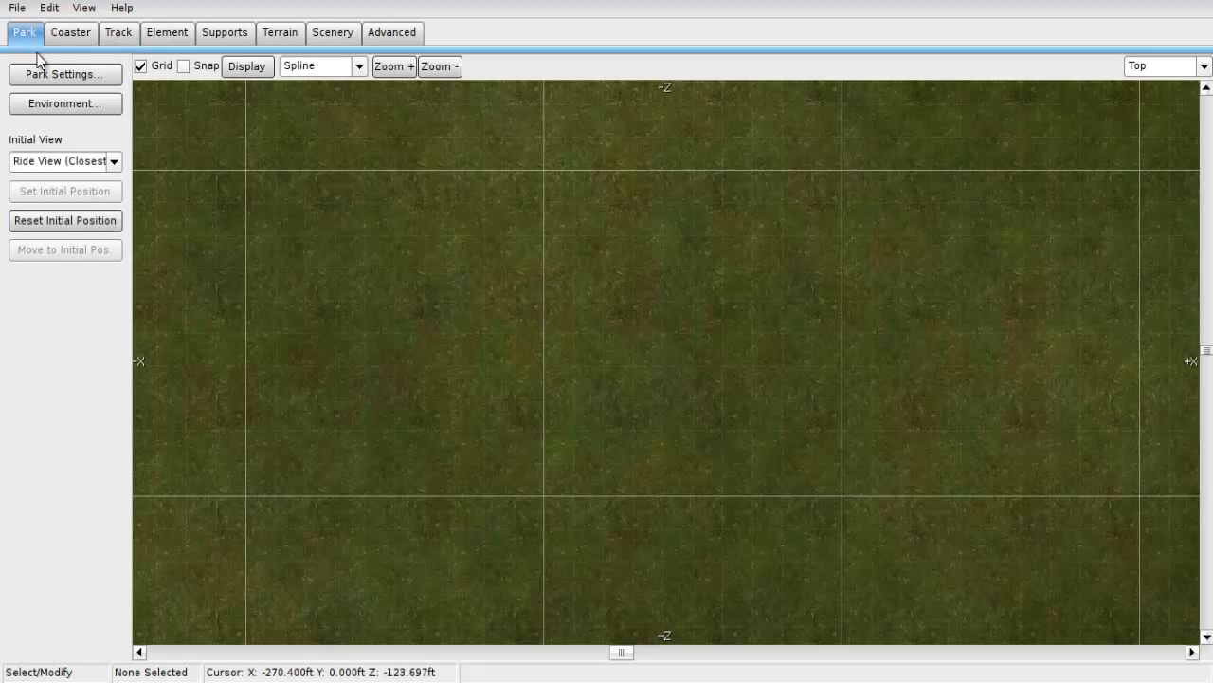
pyautogui.click(118, 36)
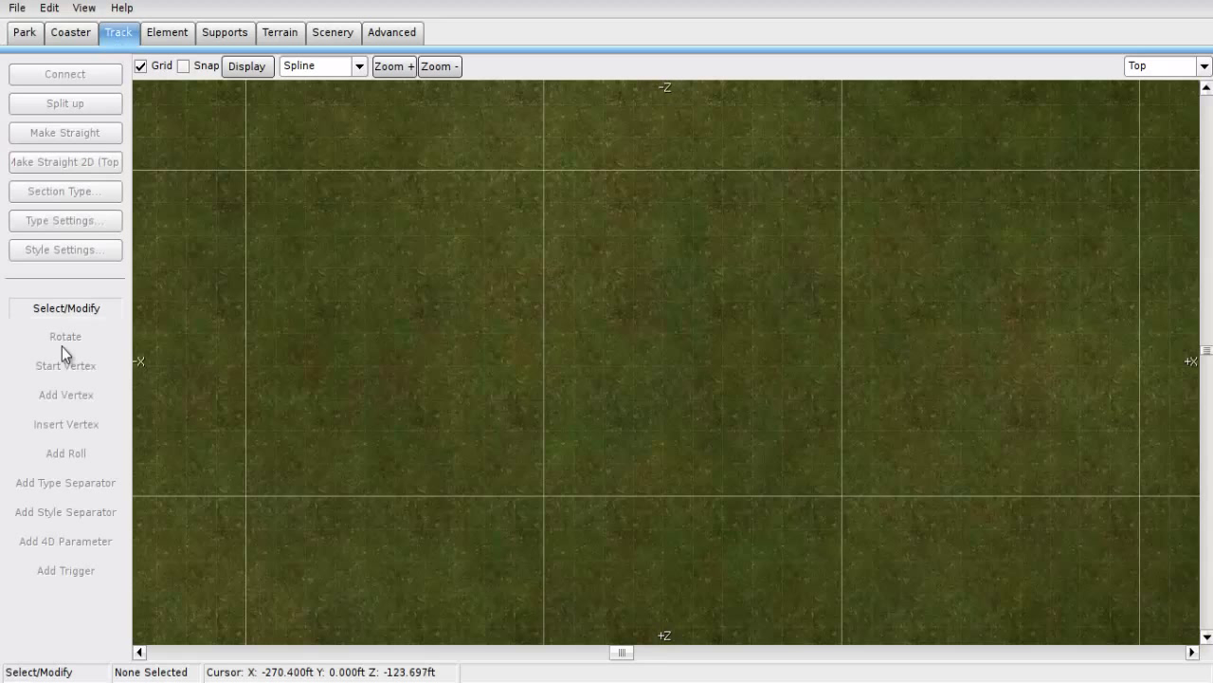
# Create a new coaster named "Coaster Tutuorial 1".
pyautogui.click(85, 38)
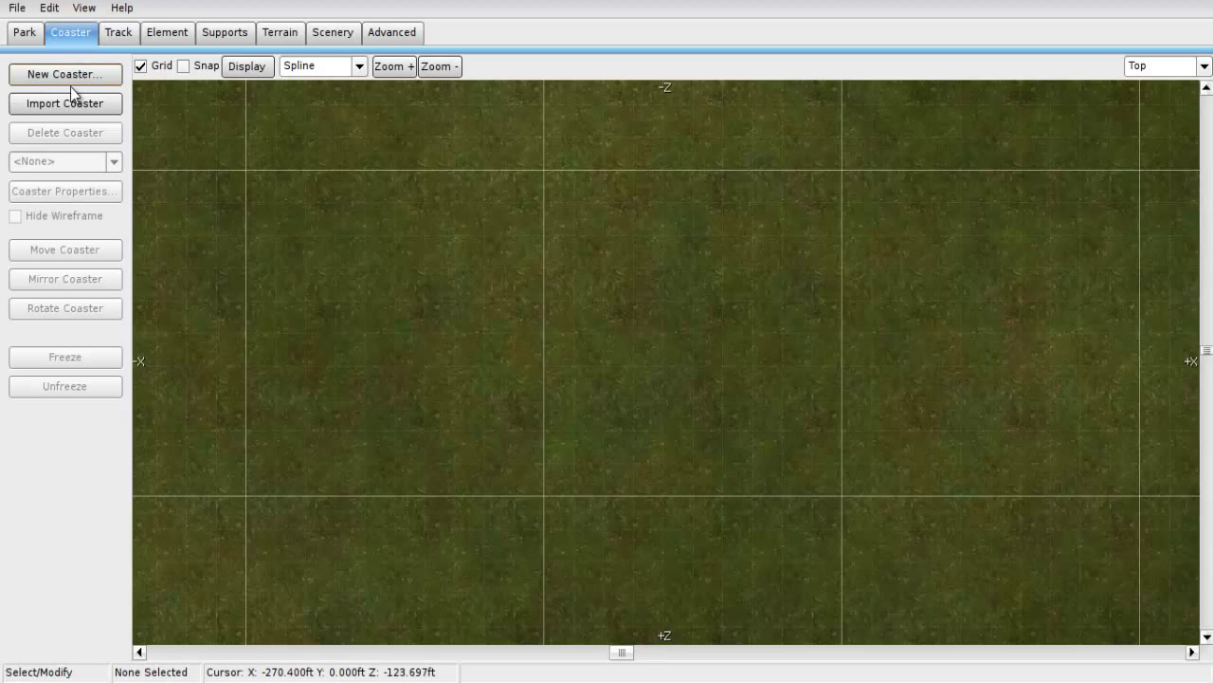
pyautogui.click(78, 78)
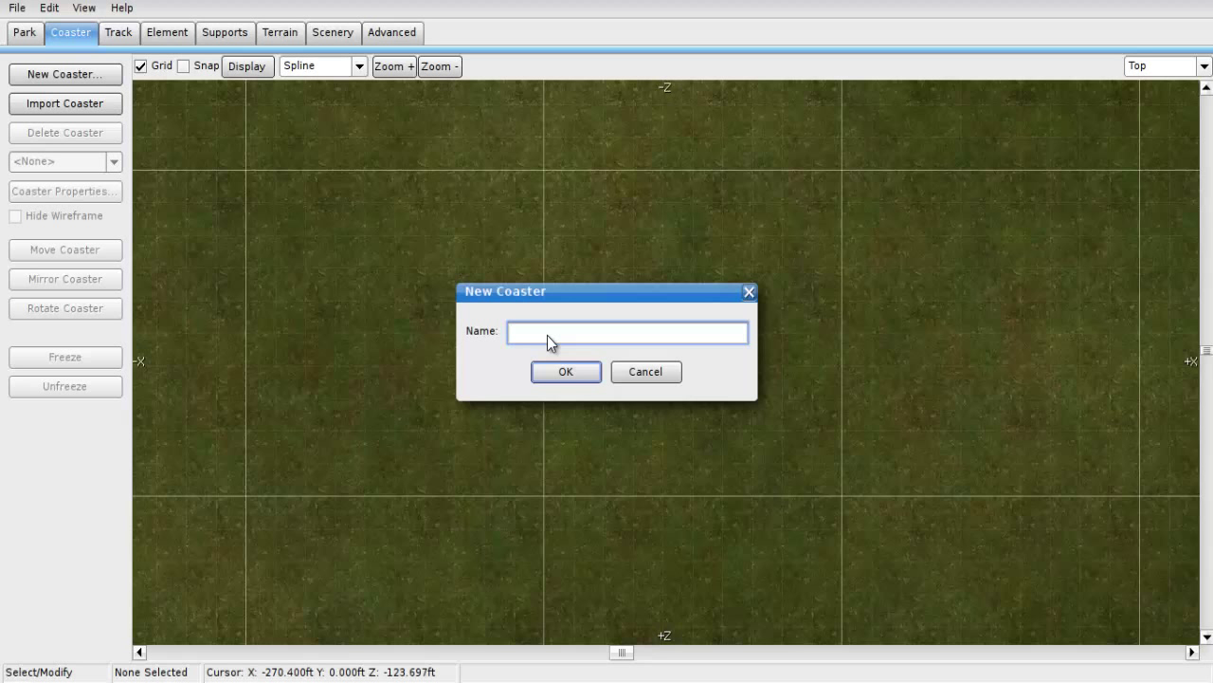
pyautogui.write('Coaster Tuturoail 1')
pyautogui.press('BackSpace')
pyautogui.press('BackSpace')
pyautogui.press('BackSpace')
pyautogui.press('BackSpace')
pyautogui.press('BackSpace')
pyautogui.press('BackSpace')
pyautogui.press('BackSpace')
pyautogui.write('orial 1')
pyautogui.click(565, 375)
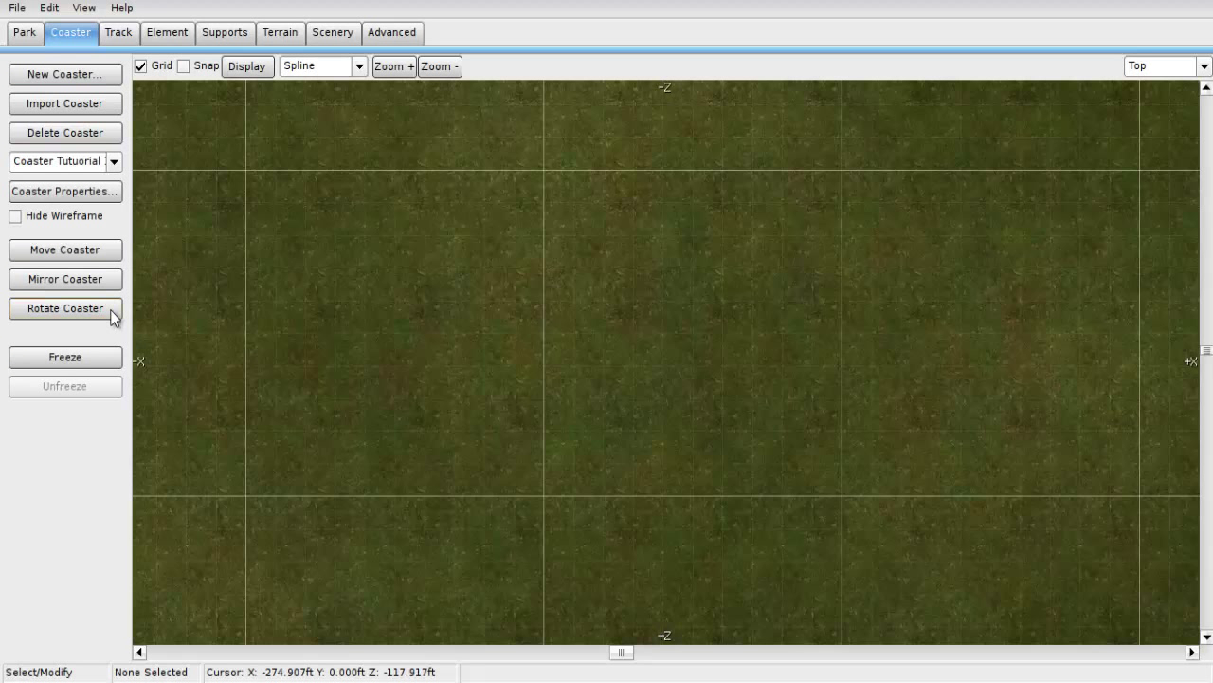
# Start a track on a grid intersection and add a second vertex along the same X grid line at about X -230 ft, Z -106 ft.
pyautogui.click(121, 33)
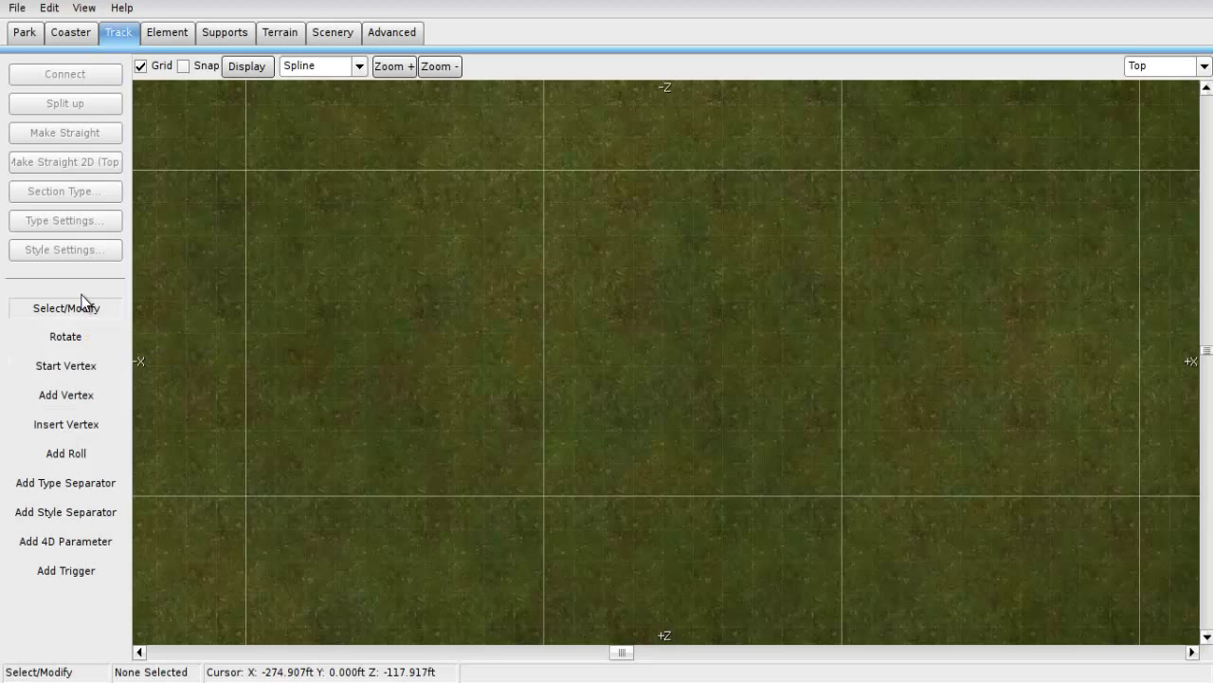
pyautogui.click(78, 371)
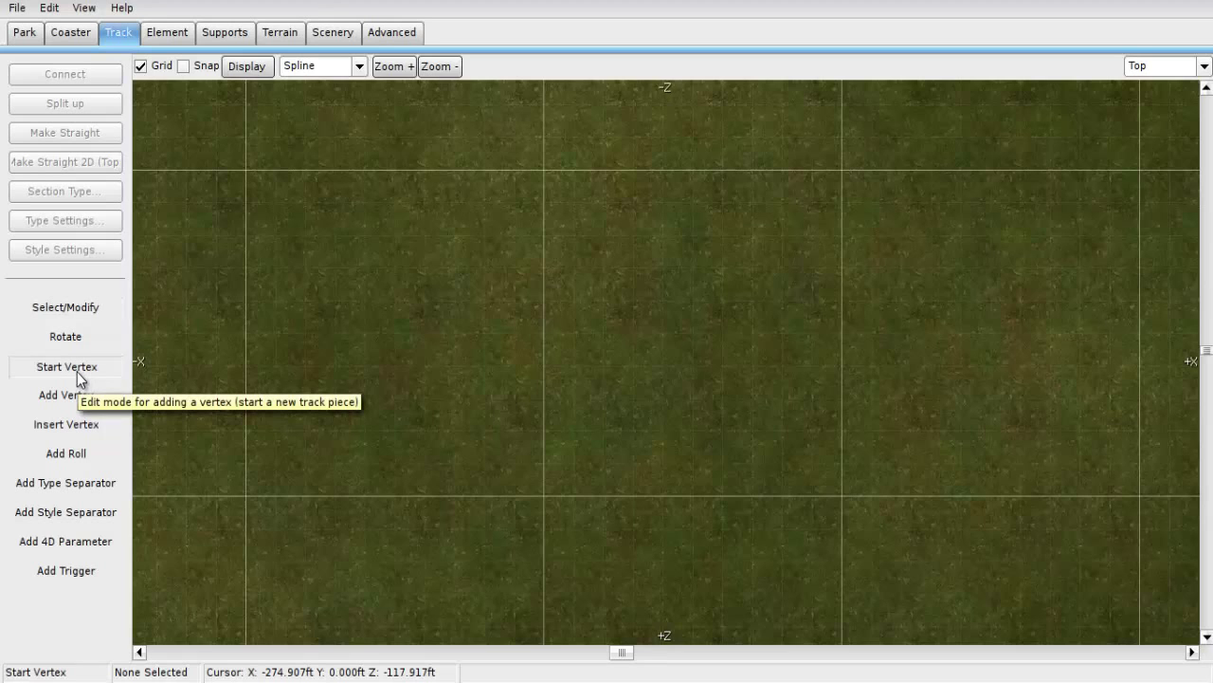
pyautogui.moveTo(607, 329); pyautogui.dragTo(515, 363, button='right')
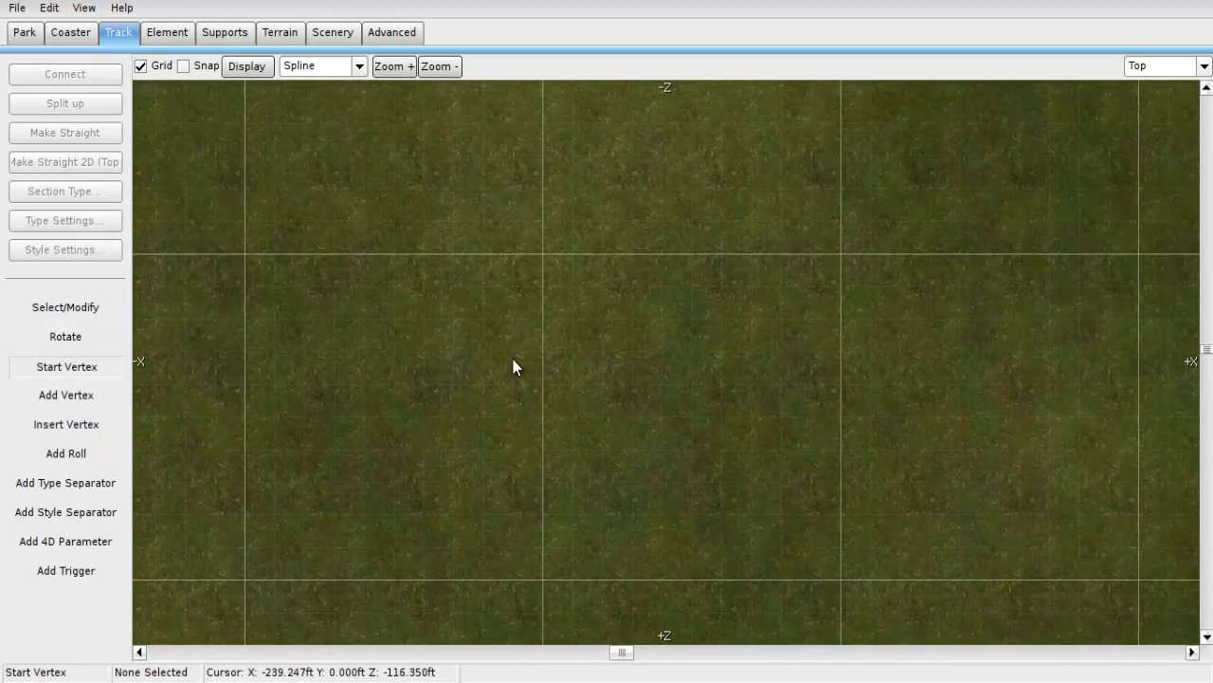
pyautogui.click(542, 255)
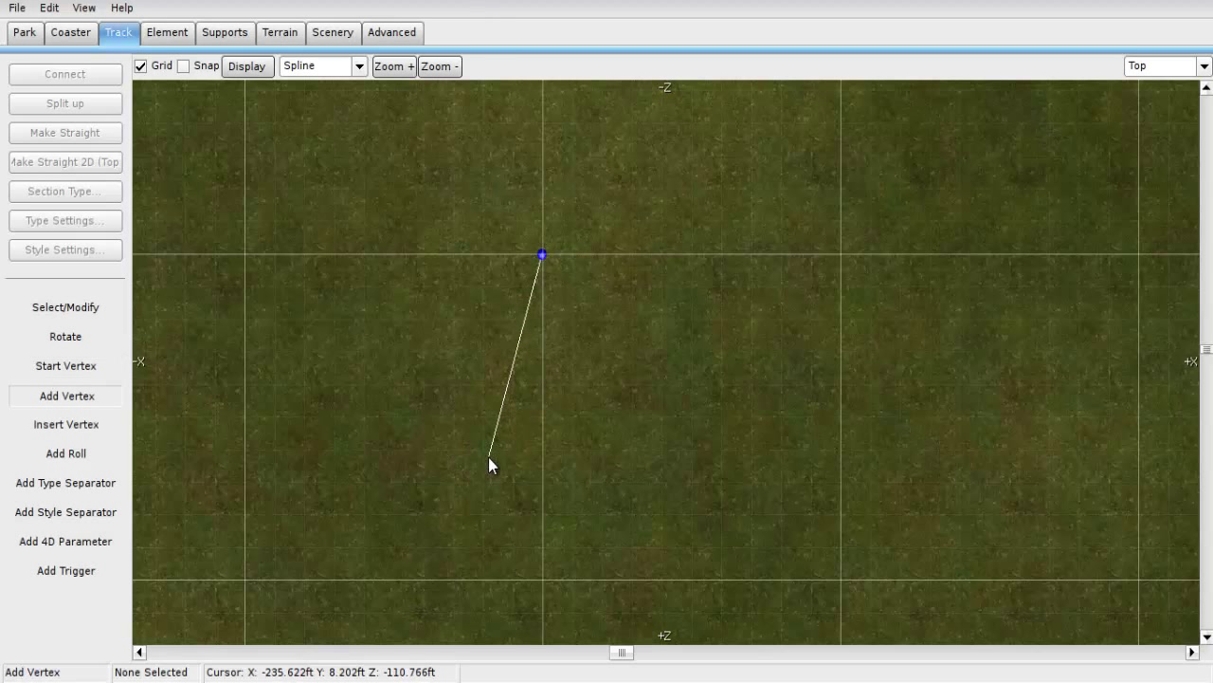
pyautogui.click(544, 506)
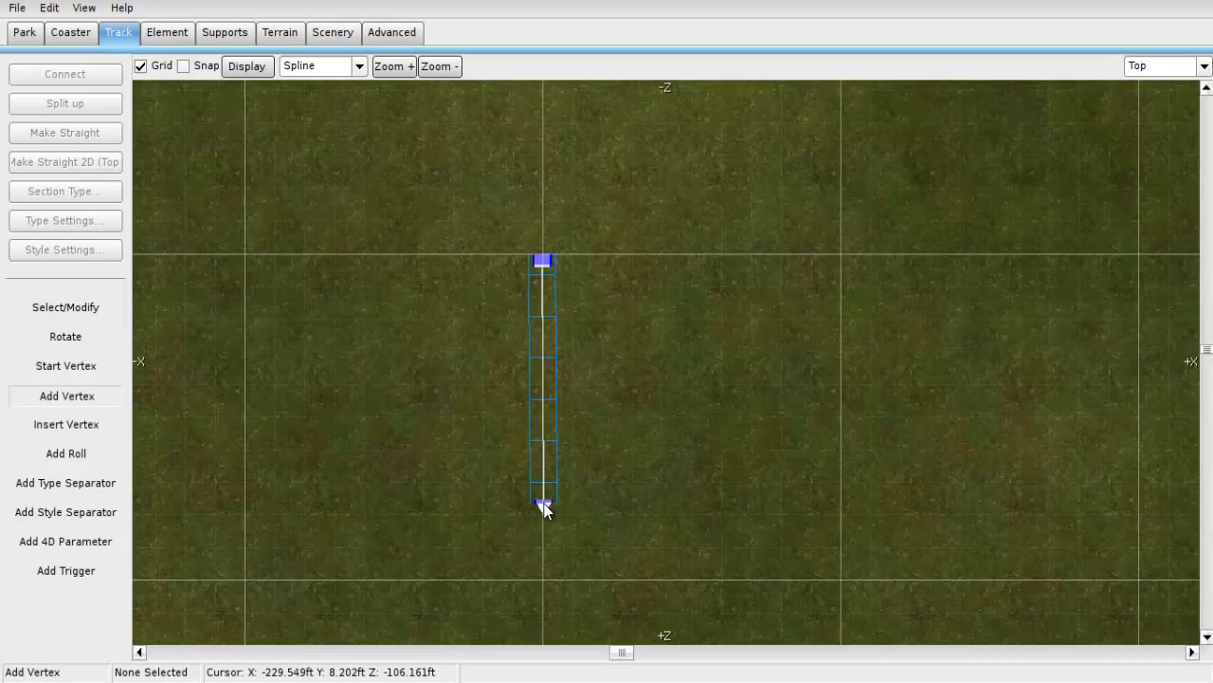
# Add a third vertex in line with the first two, extending the straight track further in the +Z direction.
pyautogui.moveTo(623, 507); pyautogui.dragTo(431, 448, button='right')
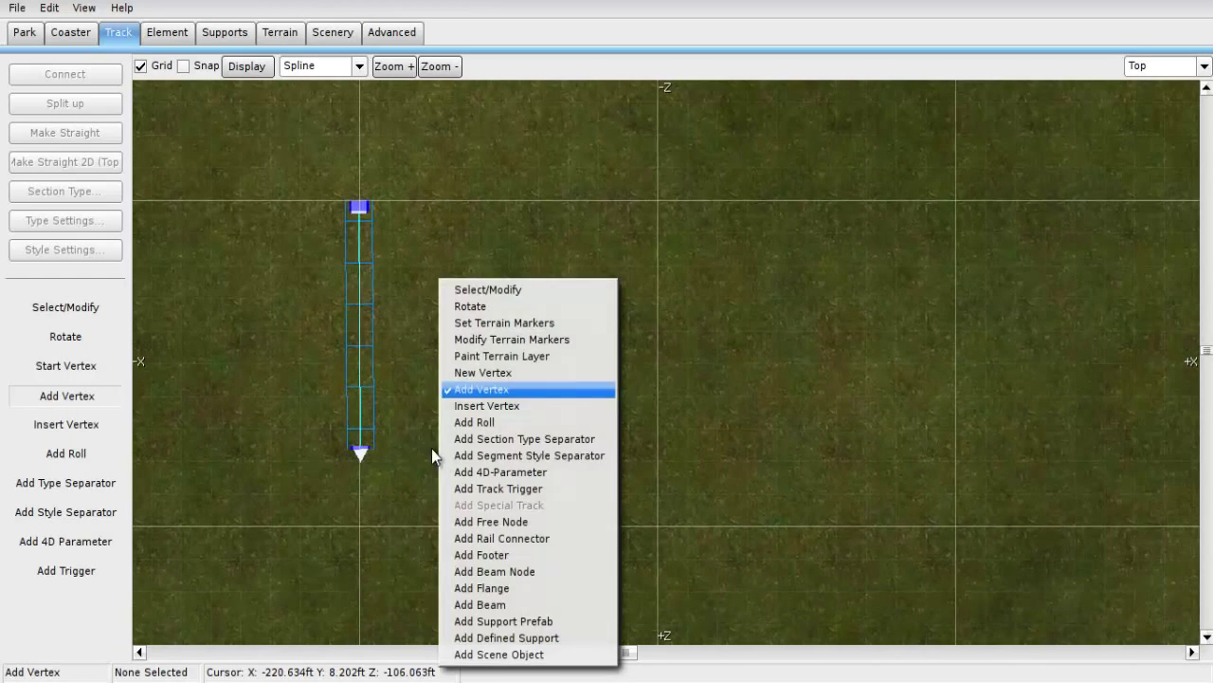
pyautogui.rightClick(372, 408)
pyautogui.scroll(-3, 315, 431)
pyautogui.moveTo(657, 361); pyautogui.dragTo(704, 177, button='right')
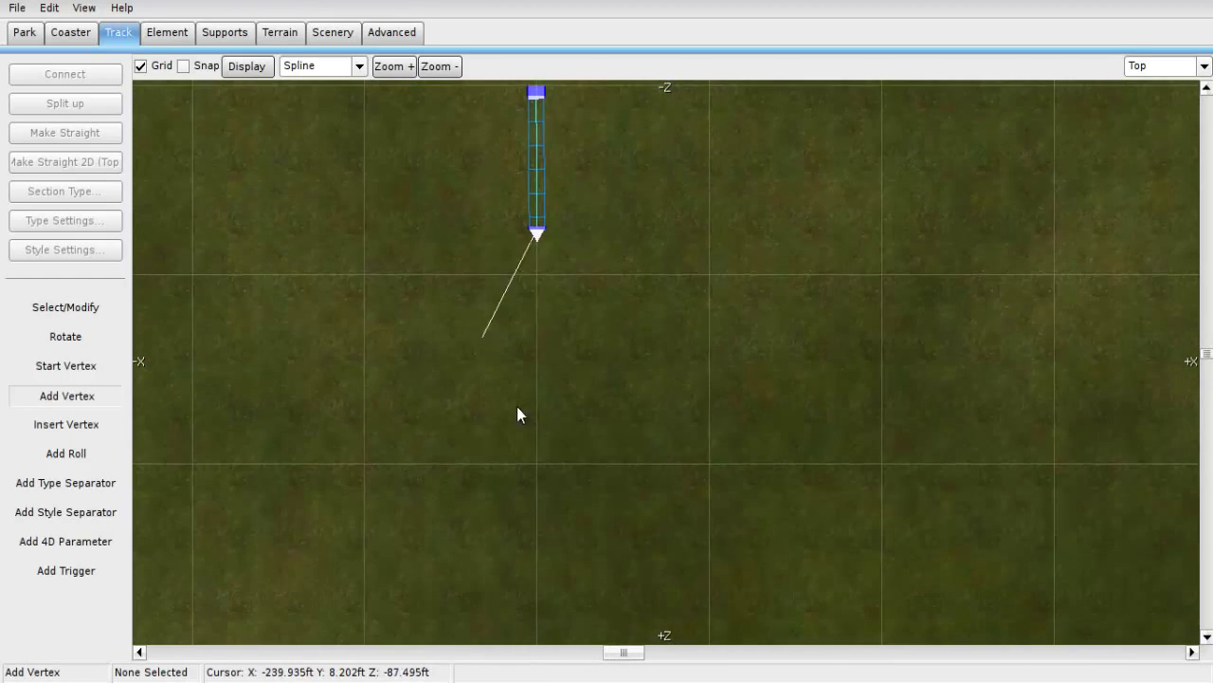
pyautogui.click(536, 474)
pyautogui.scroll(-4, 538, 470)
pyautogui.scroll(4, 535, 468)
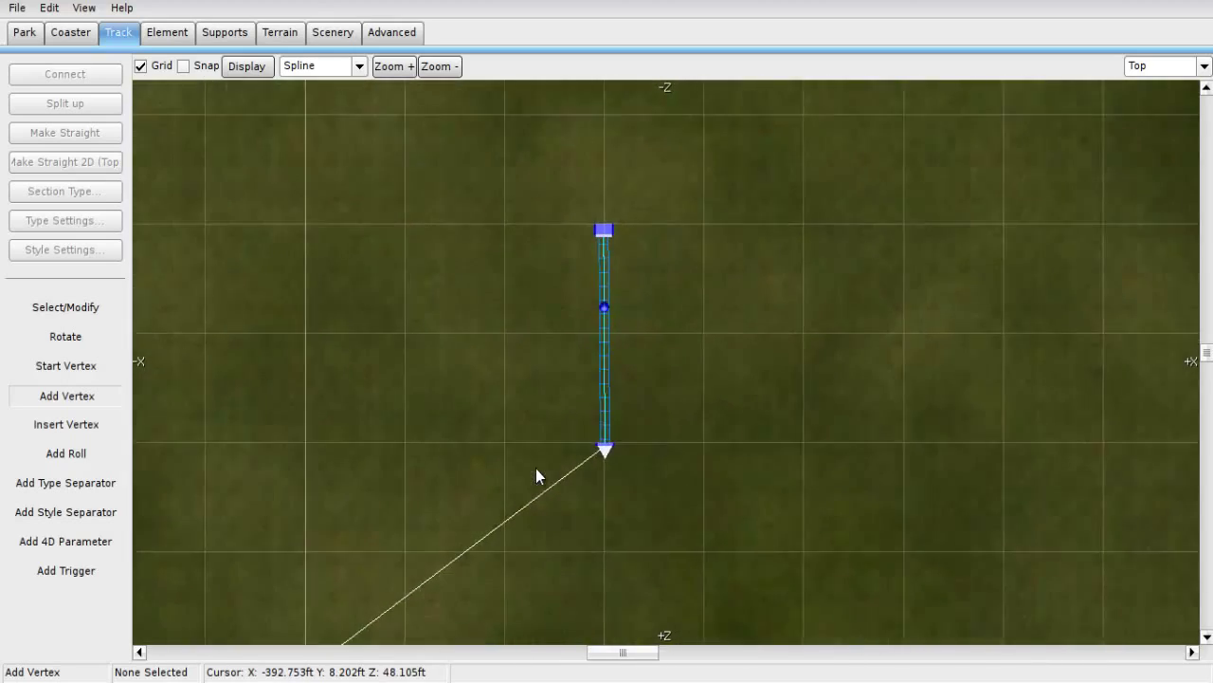
pyautogui.scroll(-5, 536, 469)
pyautogui.scroll(4, 530, 467)
pyautogui.scroll(5, 530, 467)
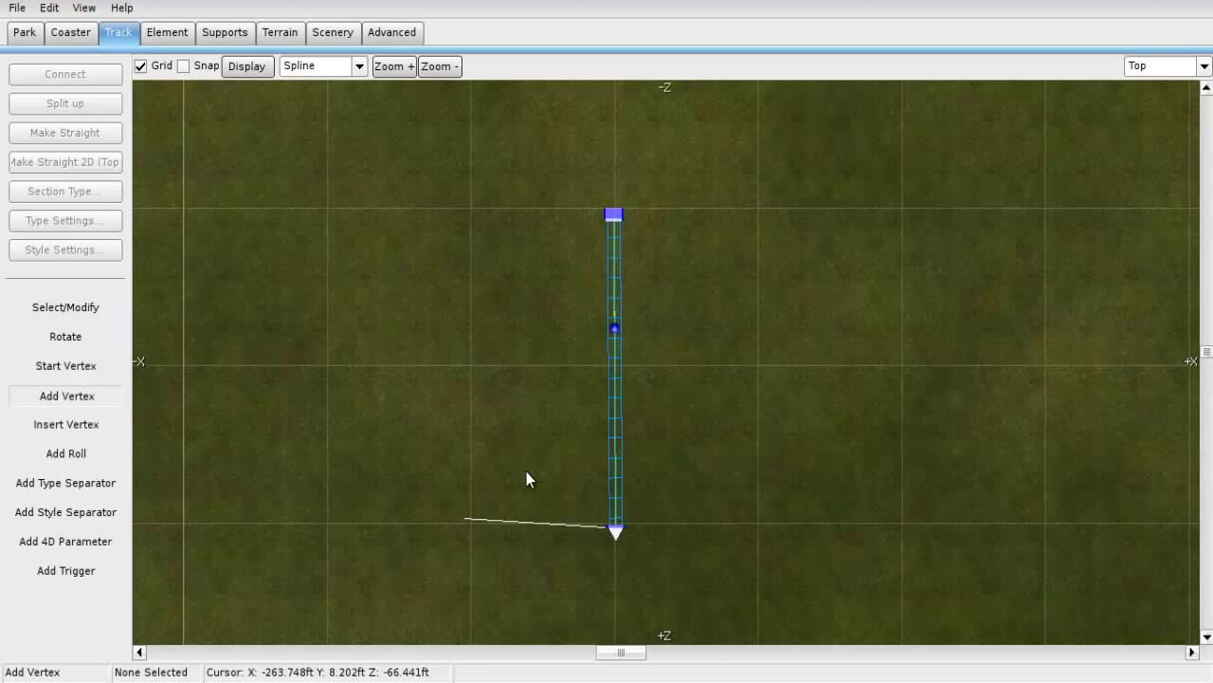
pyautogui.moveTo(524, 471); pyautogui.dragTo(526, 417, button='right')
pyautogui.scroll(2, 520, 427)
pyautogui.moveTo(518, 430); pyautogui.dragTo(506, 521, button='middle')
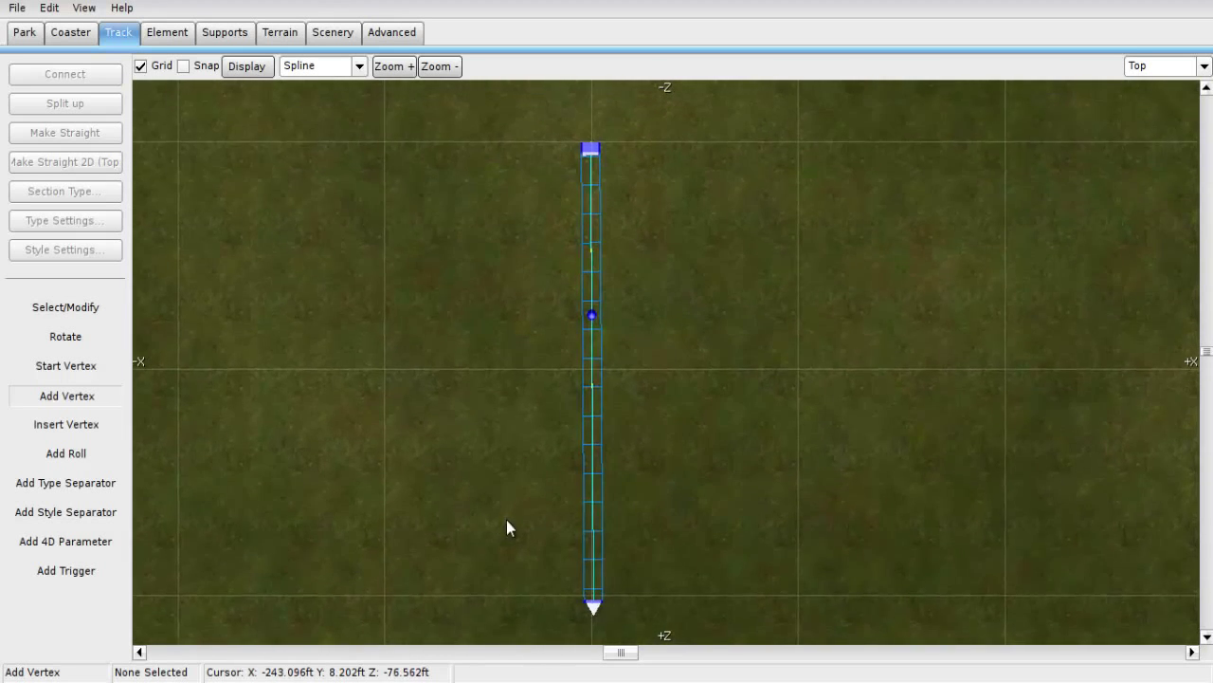
# Add a type separator near each end of the straight track.
pyautogui.scroll(-2, 500, 524)
pyautogui.scroll(1, 496, 521)
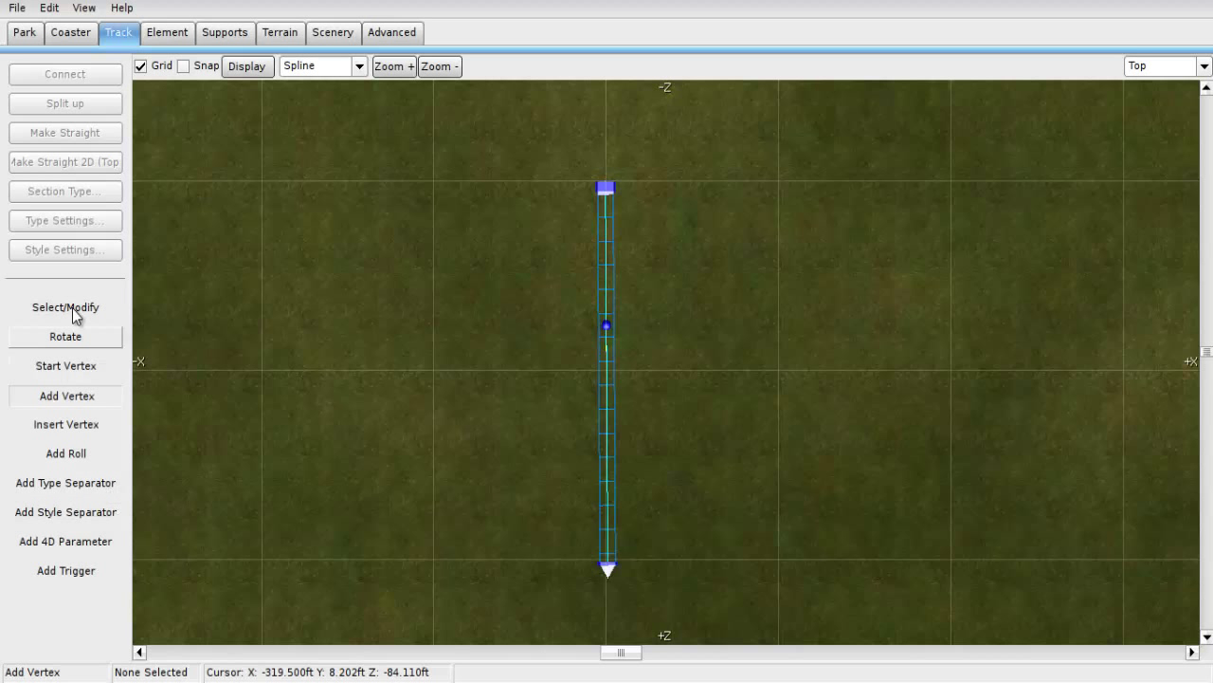
pyautogui.click(82, 488)
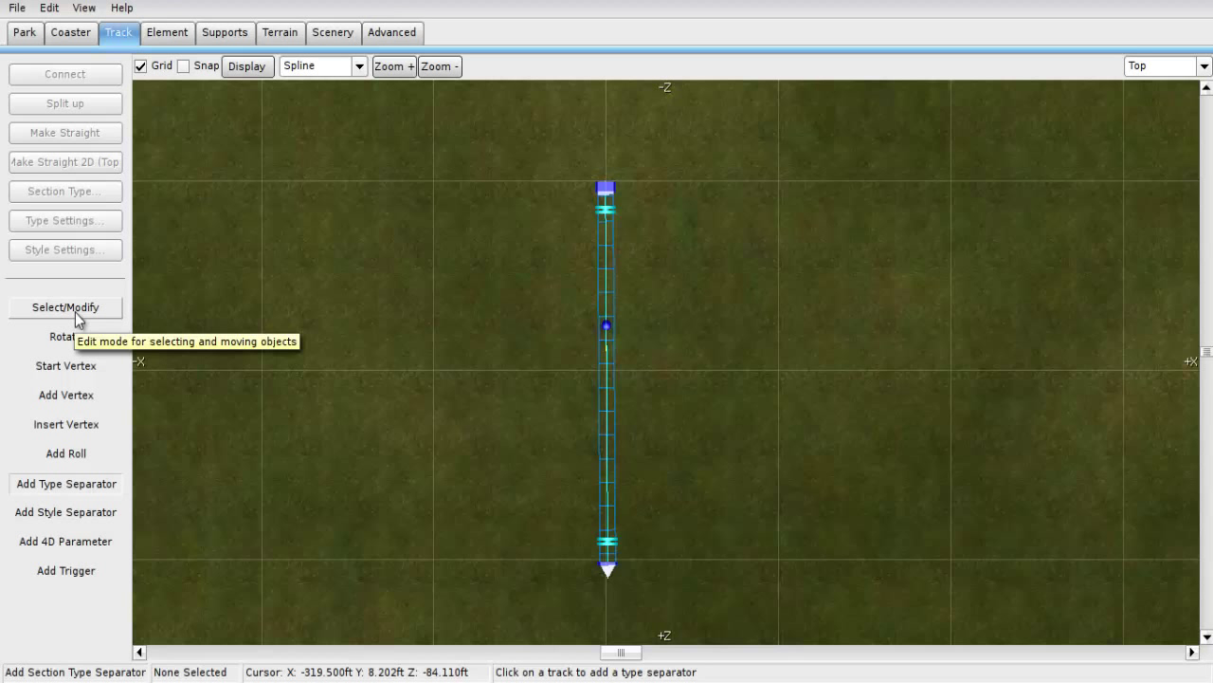
# Change the track section between the two type separators to a Station.
pyautogui.click(75, 312)
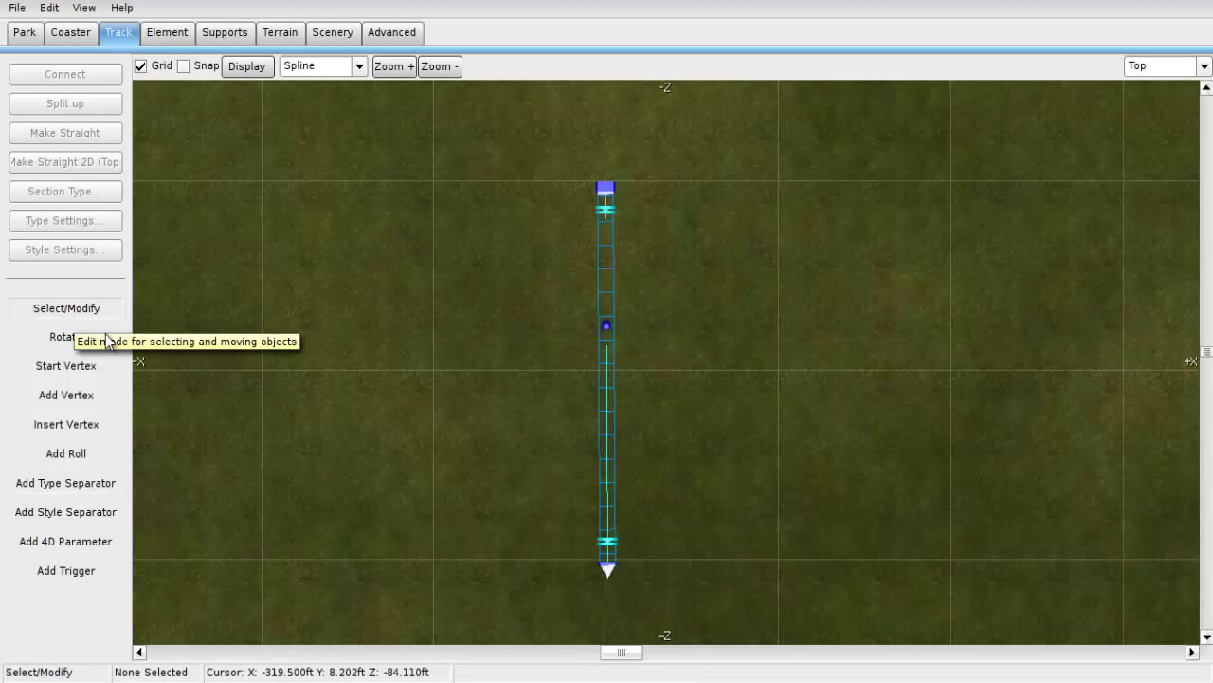
pyautogui.click(609, 414)
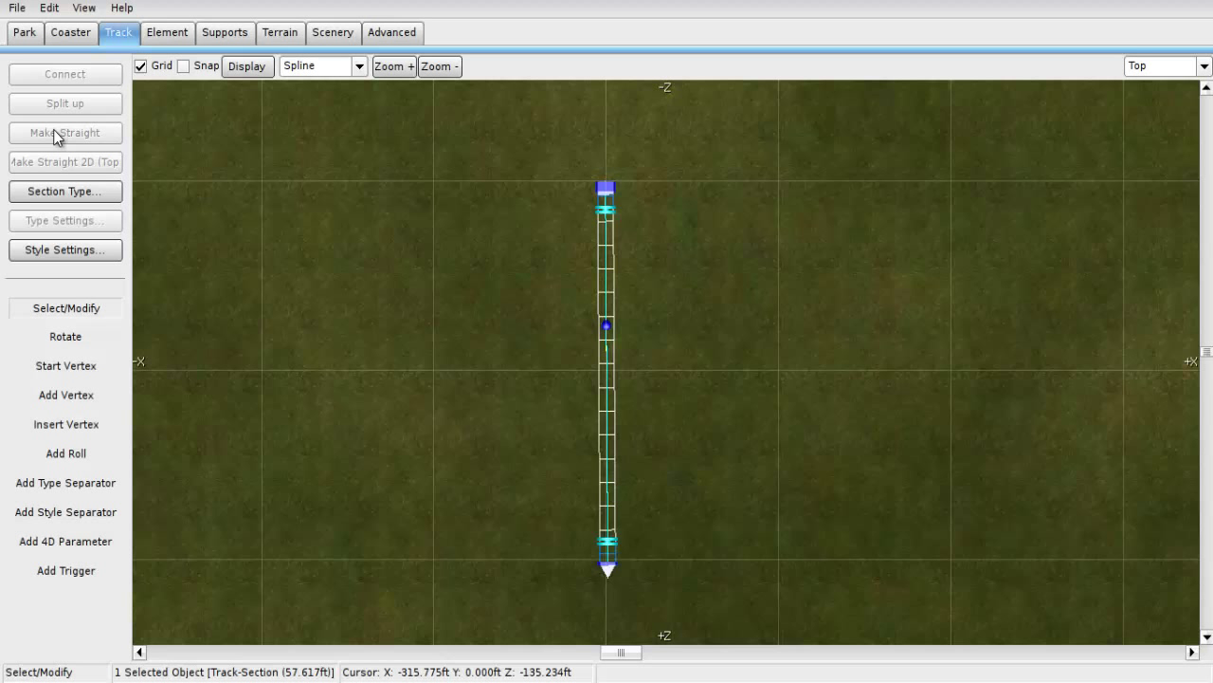
pyautogui.click(77, 199)
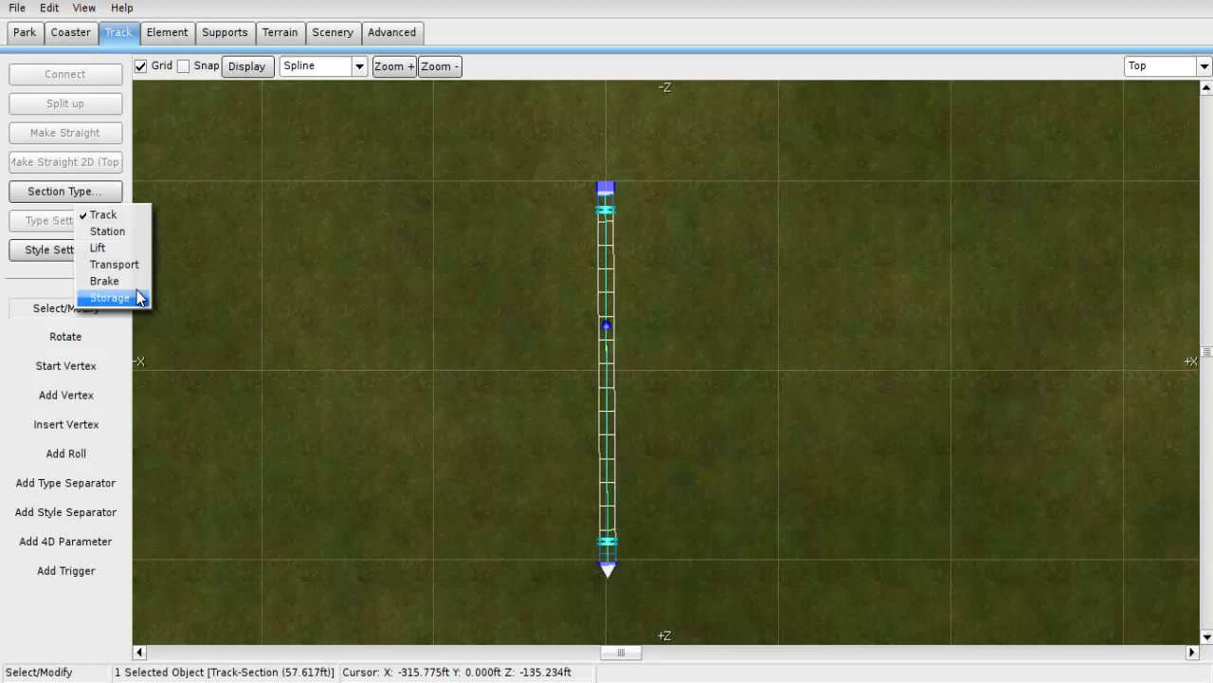
pyautogui.click(123, 241)
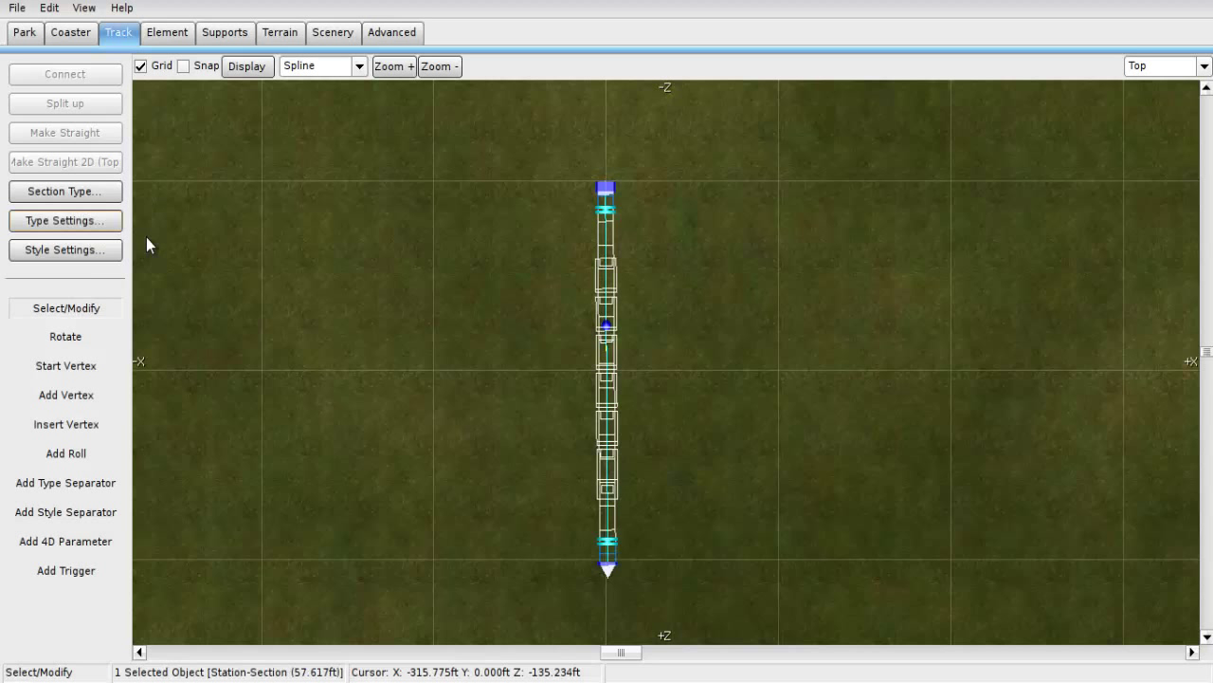
pyautogui.moveTo(401, 301)
pyautogui.mouseDown(button='right')
pyautogui.moveTo(415, 301)
pyautogui.moveTo(379, 307)
pyautogui.mouseUp(button='right')
pyautogui.click(379, 307)
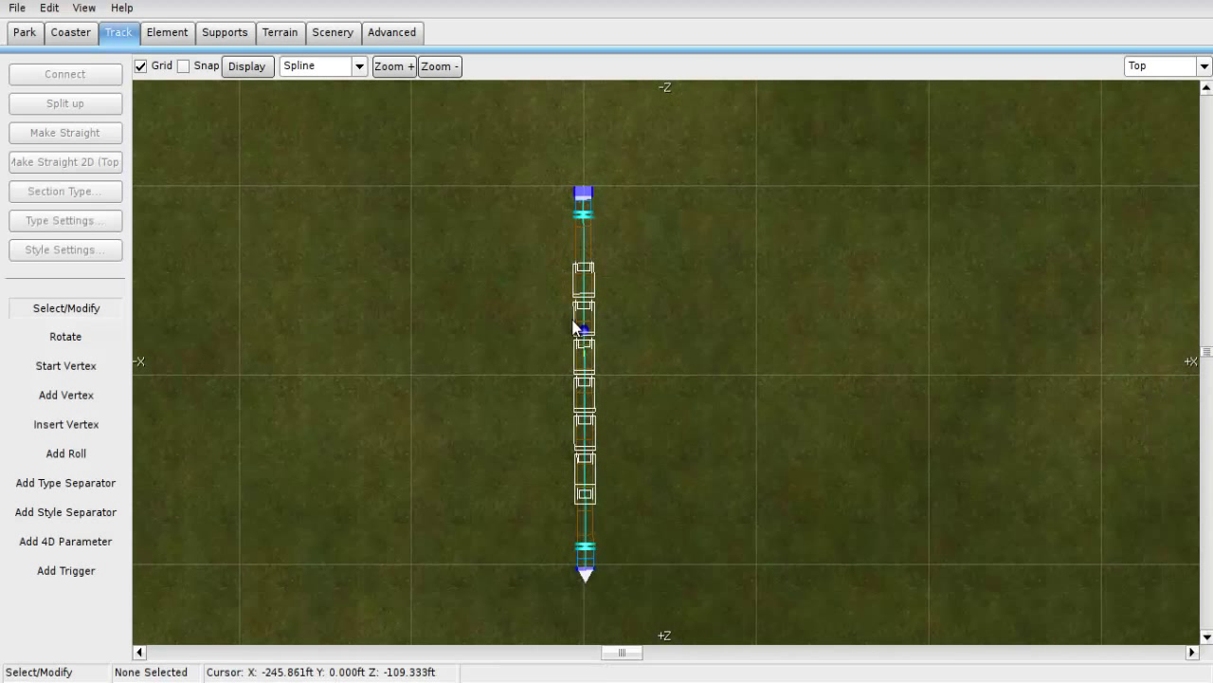
# Name the station section "Tut Station" in its type settings.
pyautogui.click(586, 276)
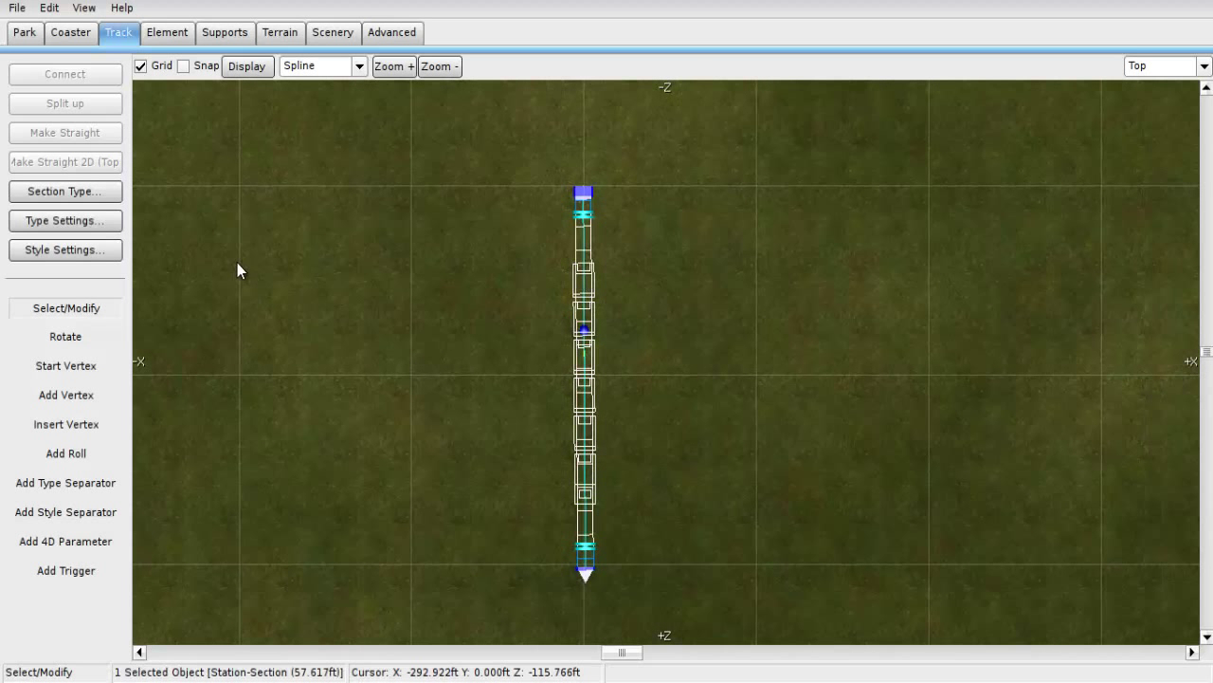
pyautogui.click(60, 225)
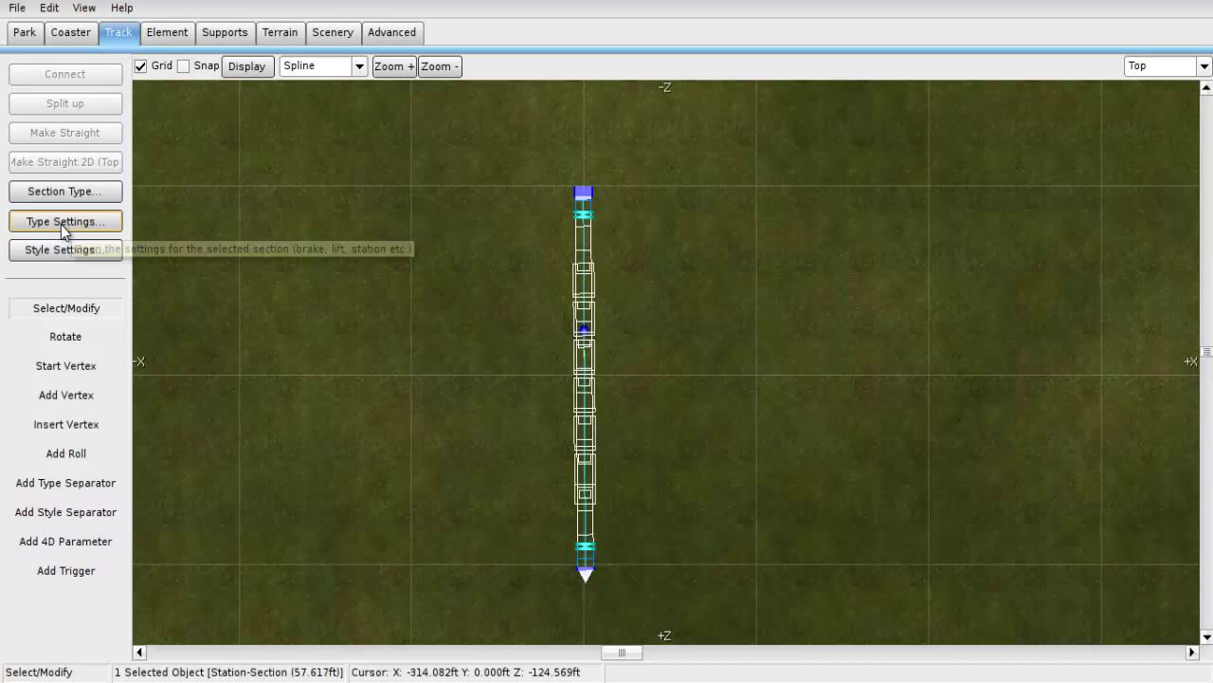
pyautogui.write('S')
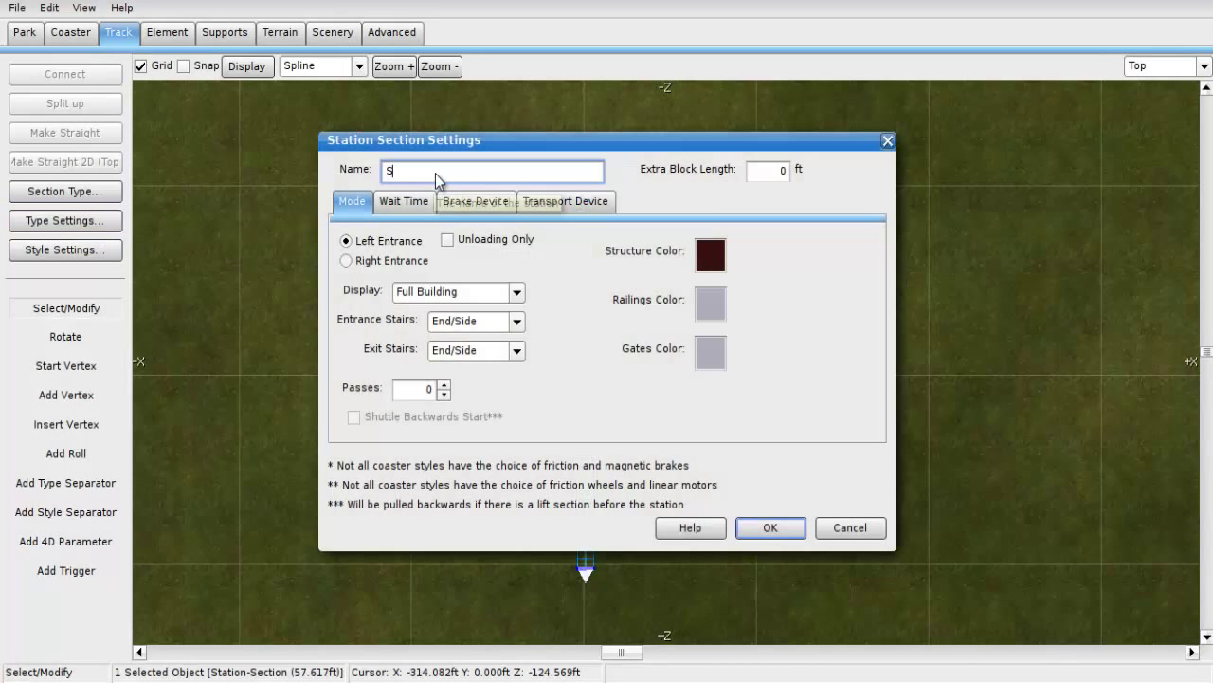
pyautogui.press('BackSpace')
pyautogui.write('Tut Stat')
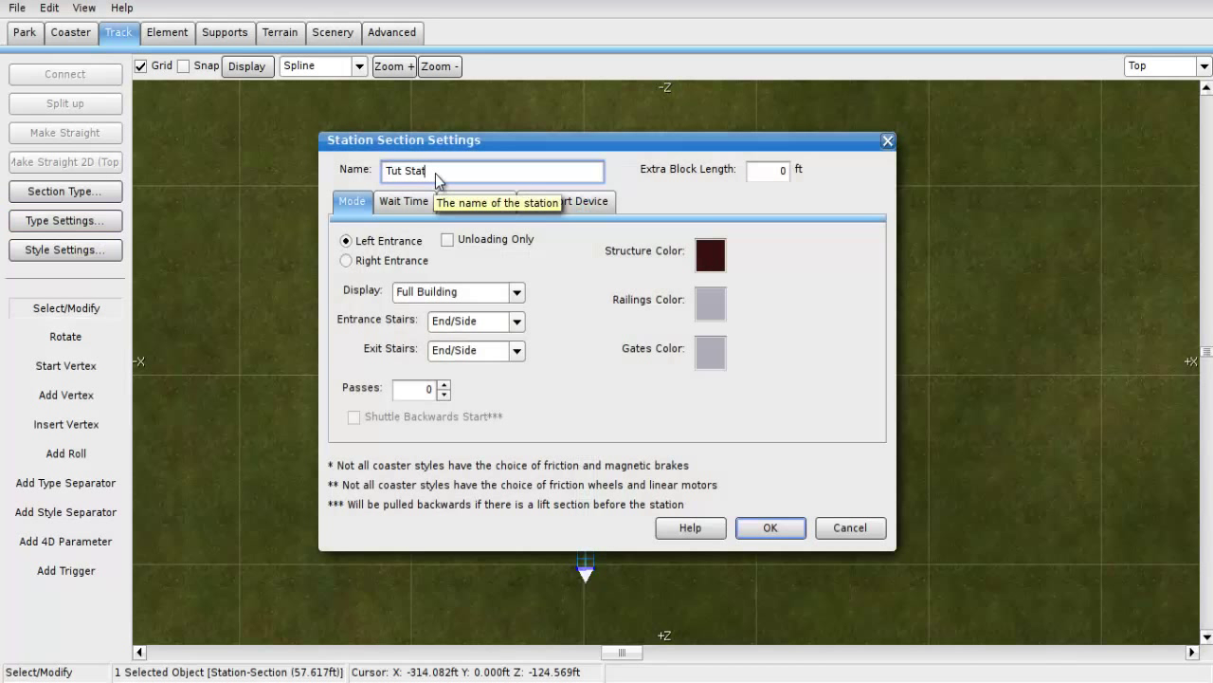
pyautogui.write('ion')
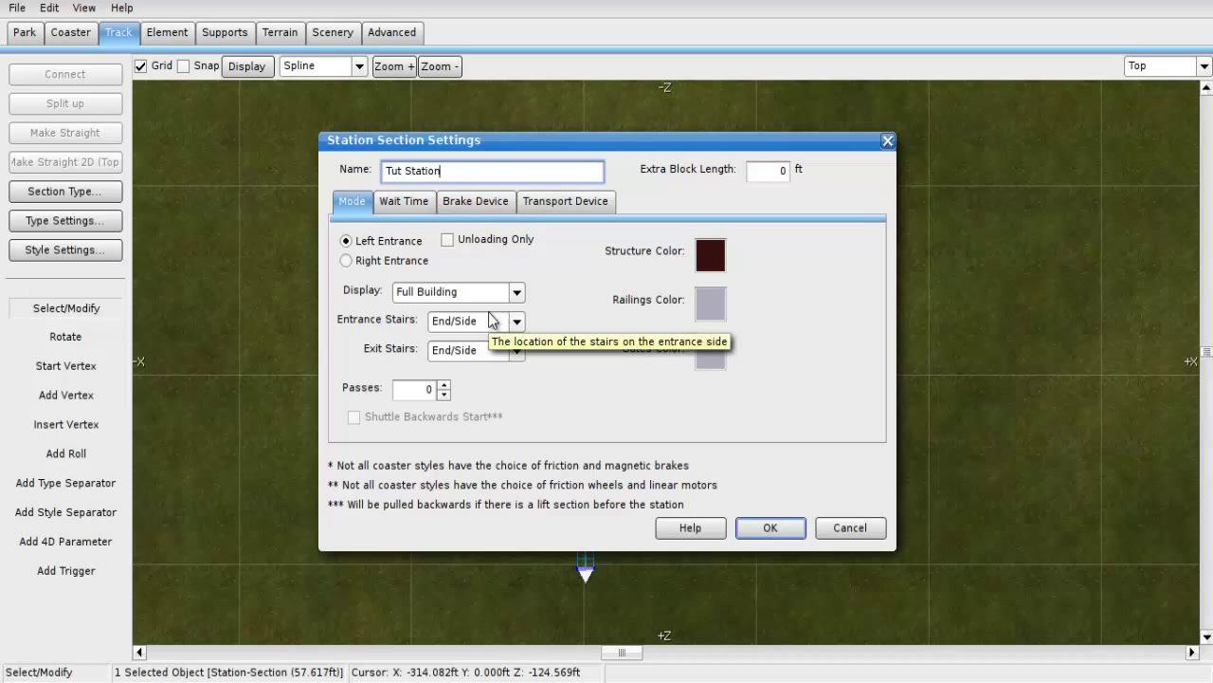
pyautogui.click(767, 528)
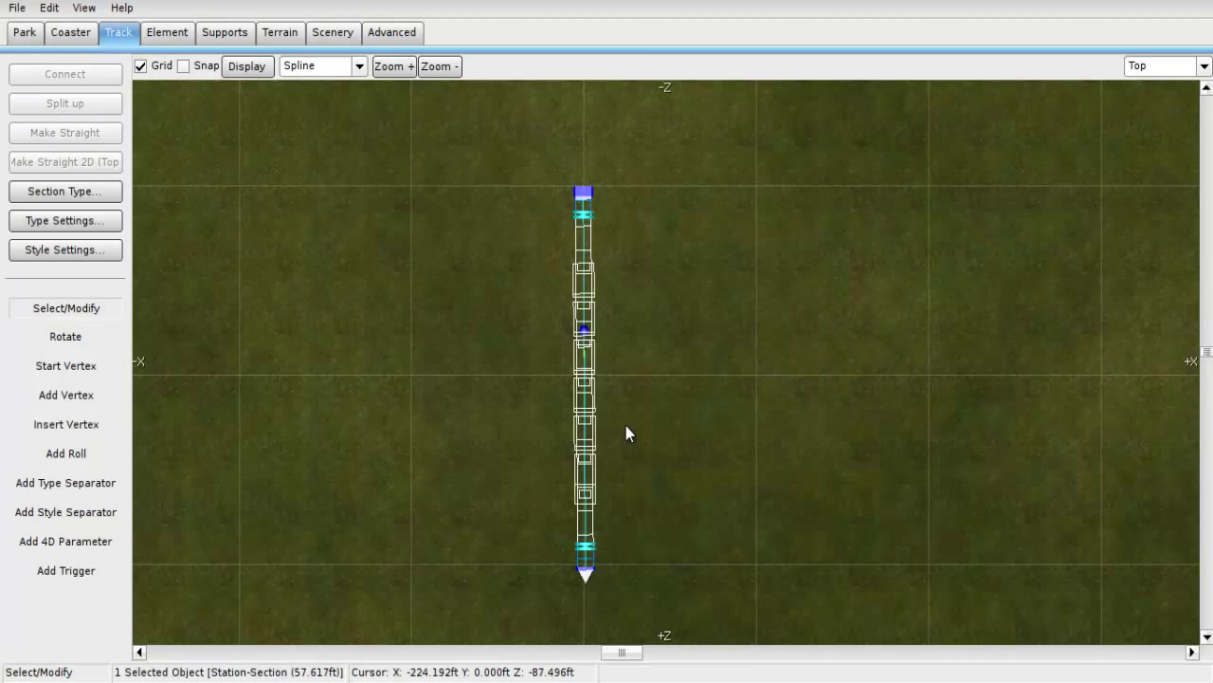
# Extend the track from its +Z end with seven vertices forming a U-turn through -X that heads back toward -Z.
pyautogui.moveTo(640, 428); pyautogui.dragTo(716, 324, button='right')
pyautogui.moveTo(670, 524); pyautogui.dragTo(432, 436, button='right')
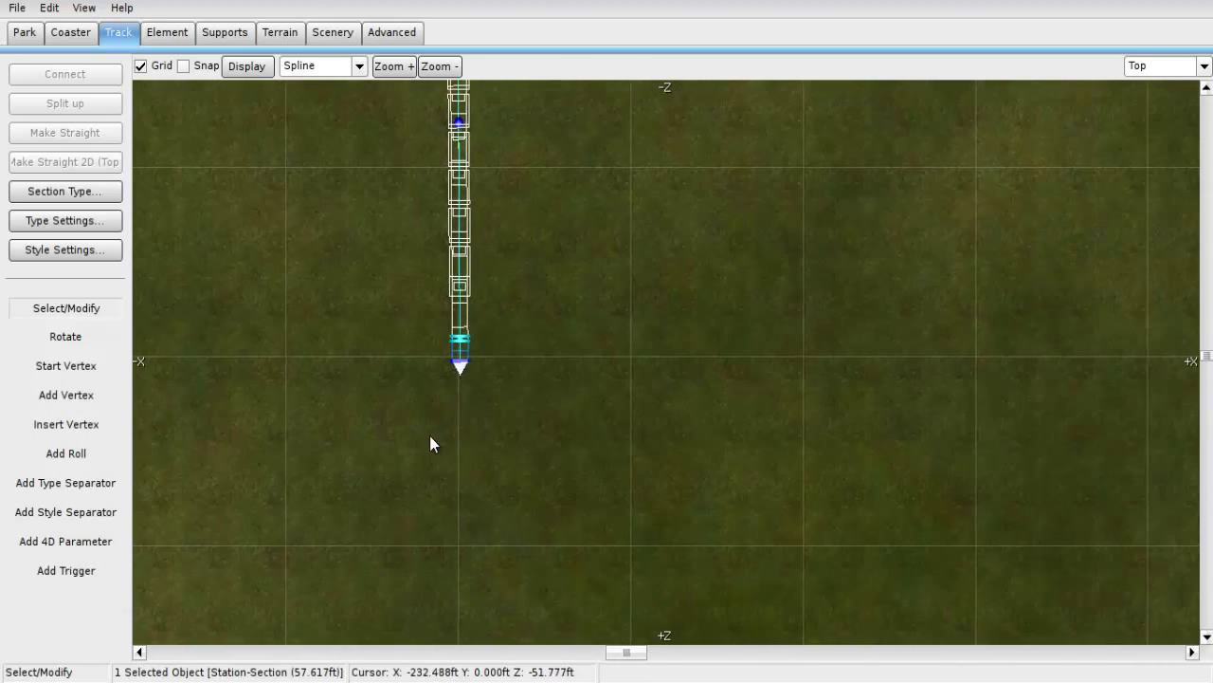
pyautogui.moveTo(138, 439); pyautogui.dragTo(247, 472, button='right')
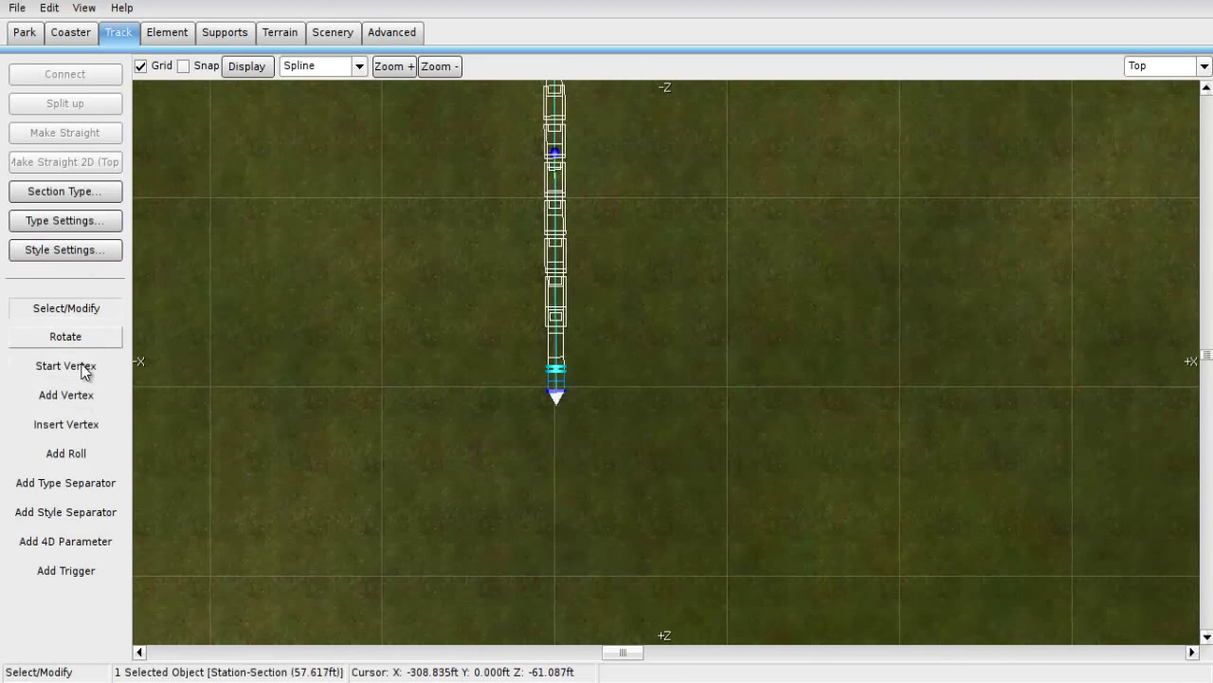
pyautogui.click(82, 398)
pyautogui.moveTo(583, 497); pyautogui.dragTo(607, 423, button='right')
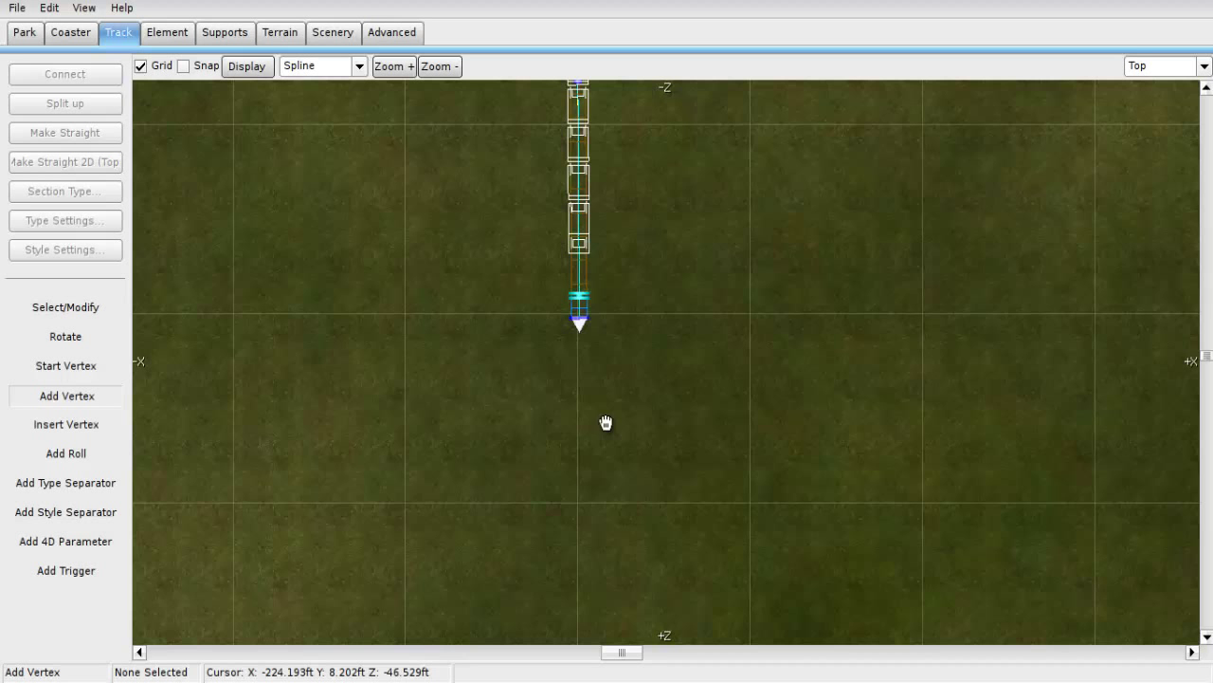
pyautogui.moveTo(588, 499); pyautogui.dragTo(631, 428, button='right')
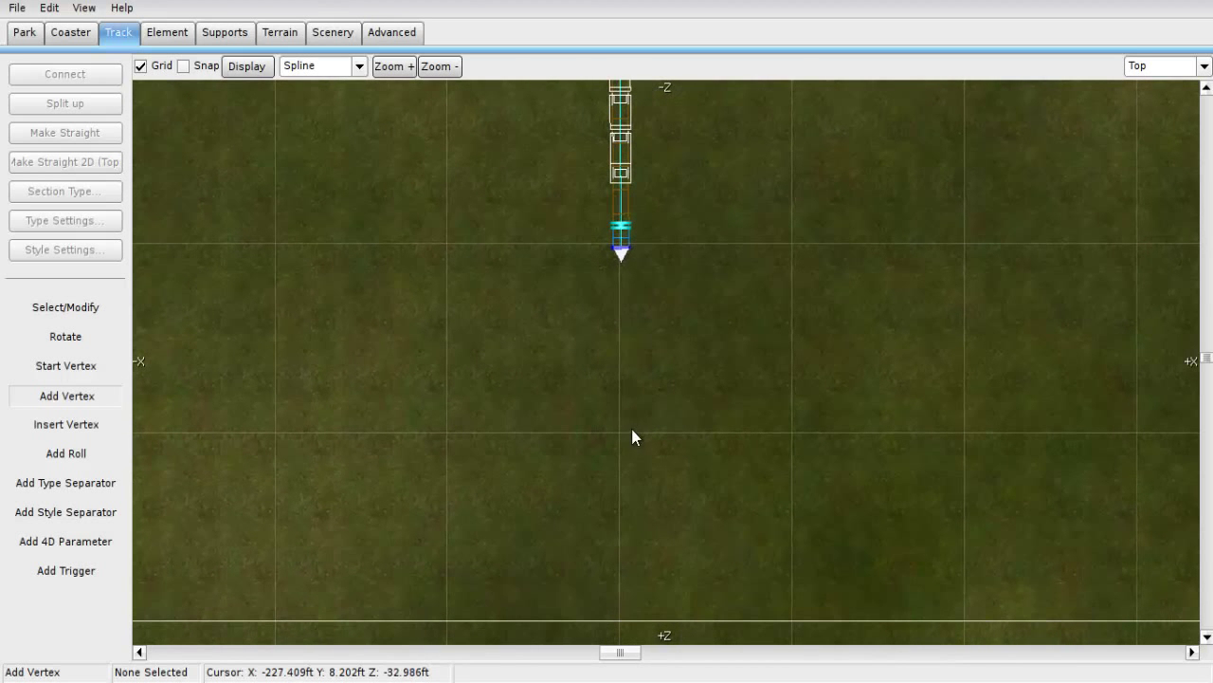
pyautogui.click(617, 439)
pyautogui.click(577, 531)
pyautogui.click(460, 594)
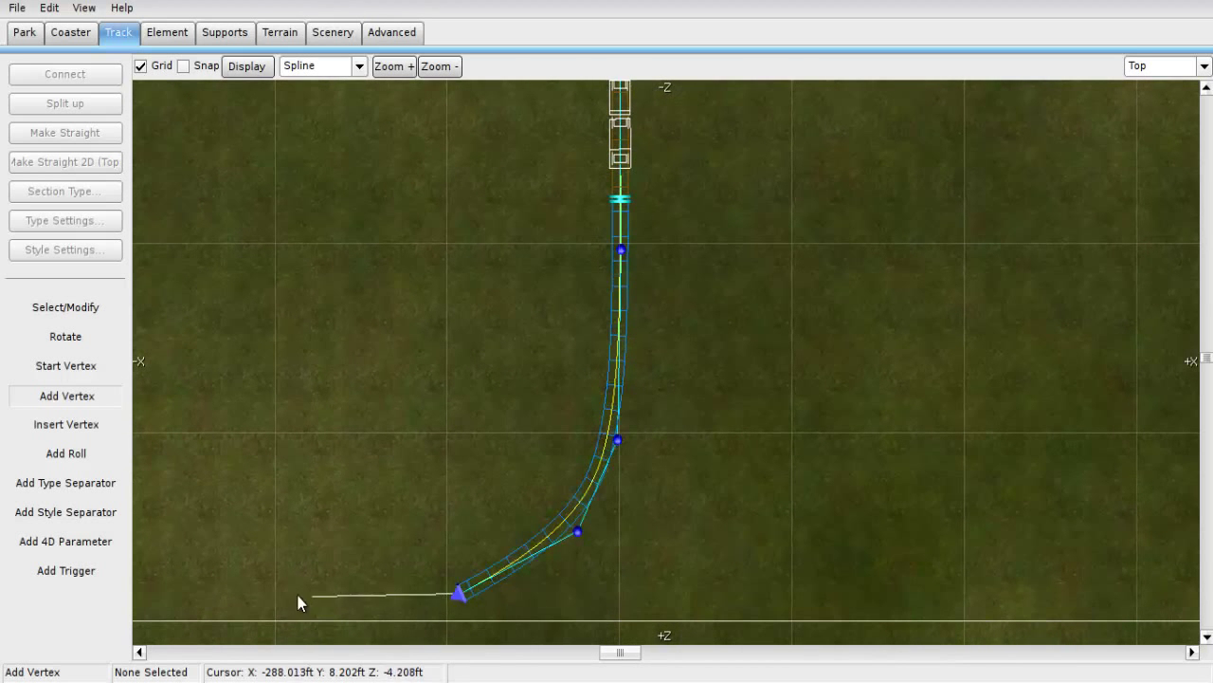
pyautogui.click(308, 597)
pyautogui.click(186, 515)
pyautogui.click(169, 396)
pyautogui.click(205, 263)
# Continue the track with seven more vertices, swinging out toward -X and curving back toward the station's -Z side.
pyautogui.scroll(-5, 403, 306)
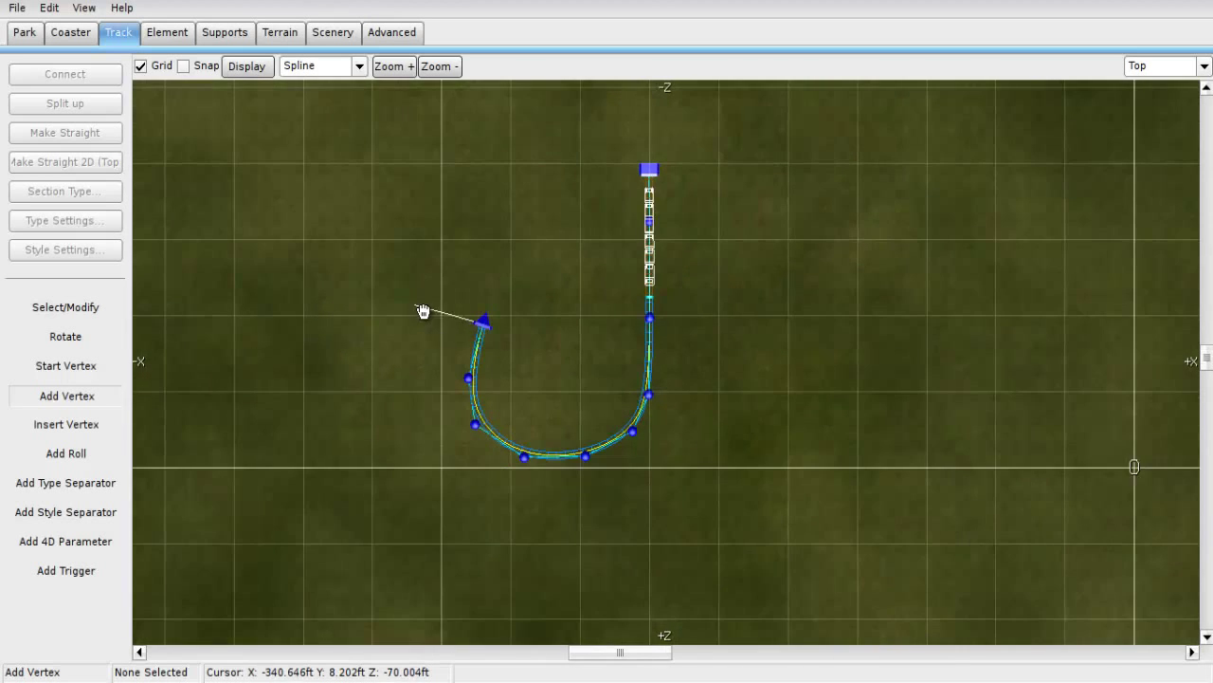
pyautogui.moveTo(423, 308); pyautogui.dragTo(450, 439, button='right')
pyautogui.click(515, 389)
pyautogui.click(465, 373)
pyautogui.click(364, 360)
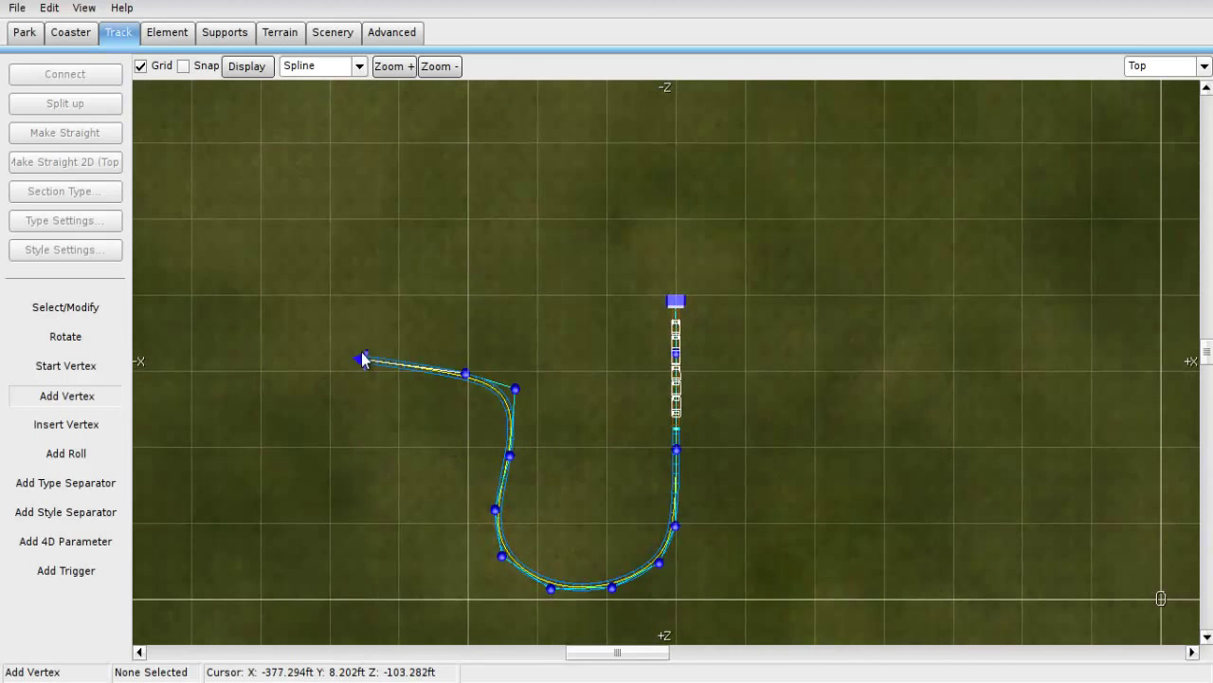
pyautogui.click(367, 306)
pyautogui.click(408, 248)
pyautogui.click(475, 217)
pyautogui.click(556, 198)
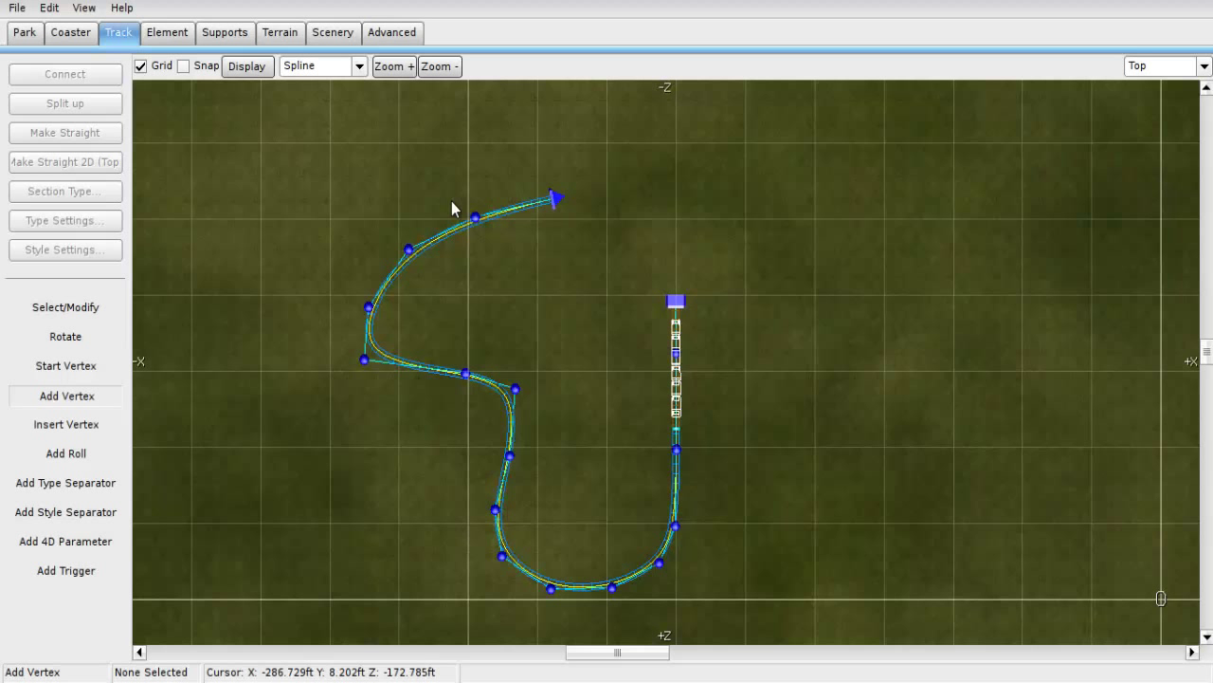
# Delete all the curved track's vertices, leaving only the straight station piece.
pyautogui.click(59, 307)
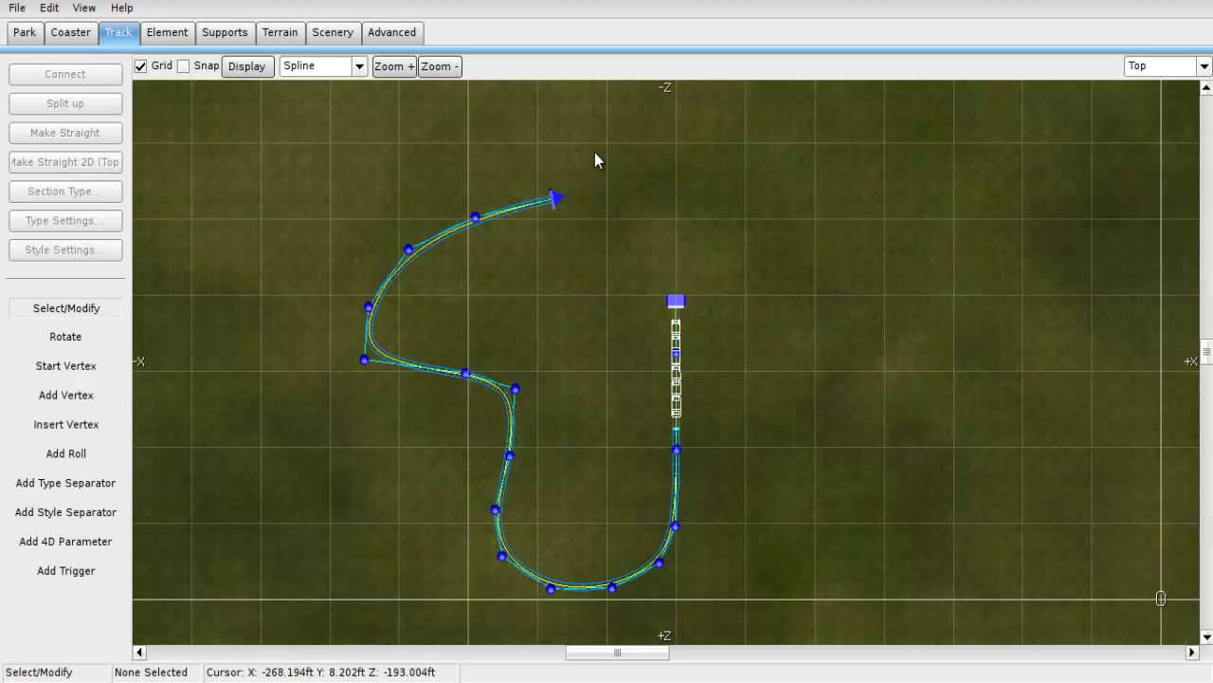
pyautogui.moveTo(594, 152); pyautogui.dragTo(354, 563)
pyautogui.press('Delete')
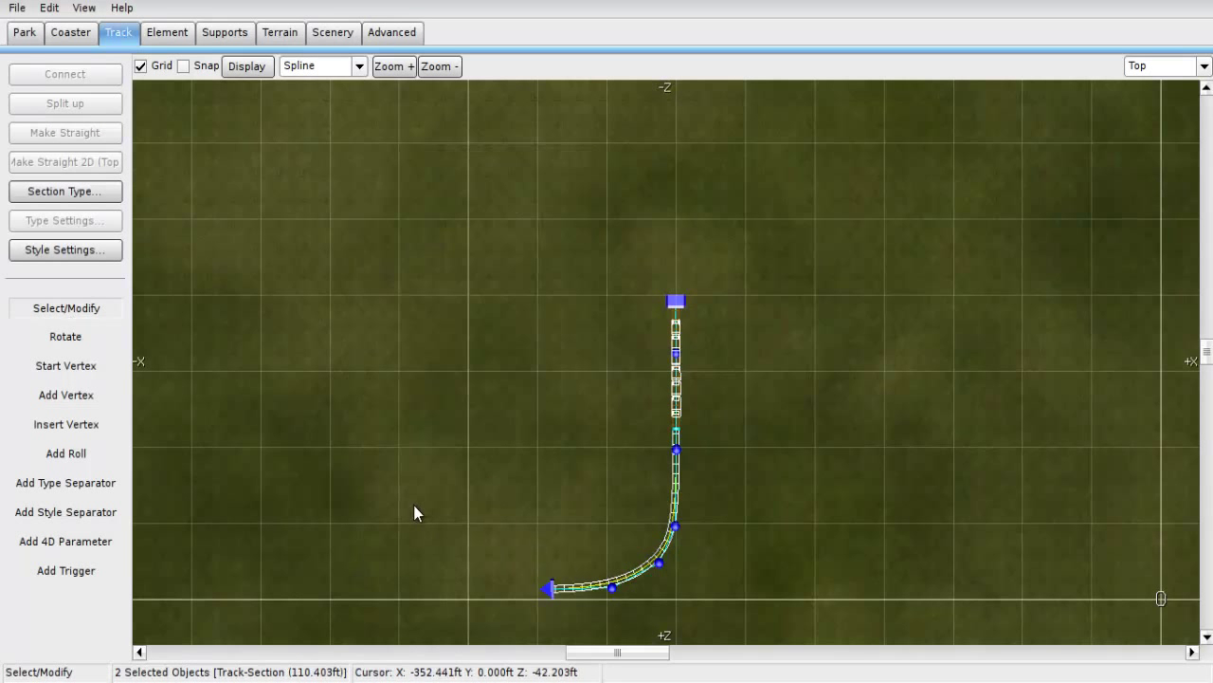
pyautogui.moveTo(413, 505); pyautogui.dragTo(763, 599)
pyautogui.press('Delete')
# Add seven vertices from the track's +Z end to form a U-turn through -X that heads straight back alongside the station.
pyautogui.scroll(4, 591, 520)
pyautogui.moveTo(690, 529); pyautogui.dragTo(680, 202, button='right')
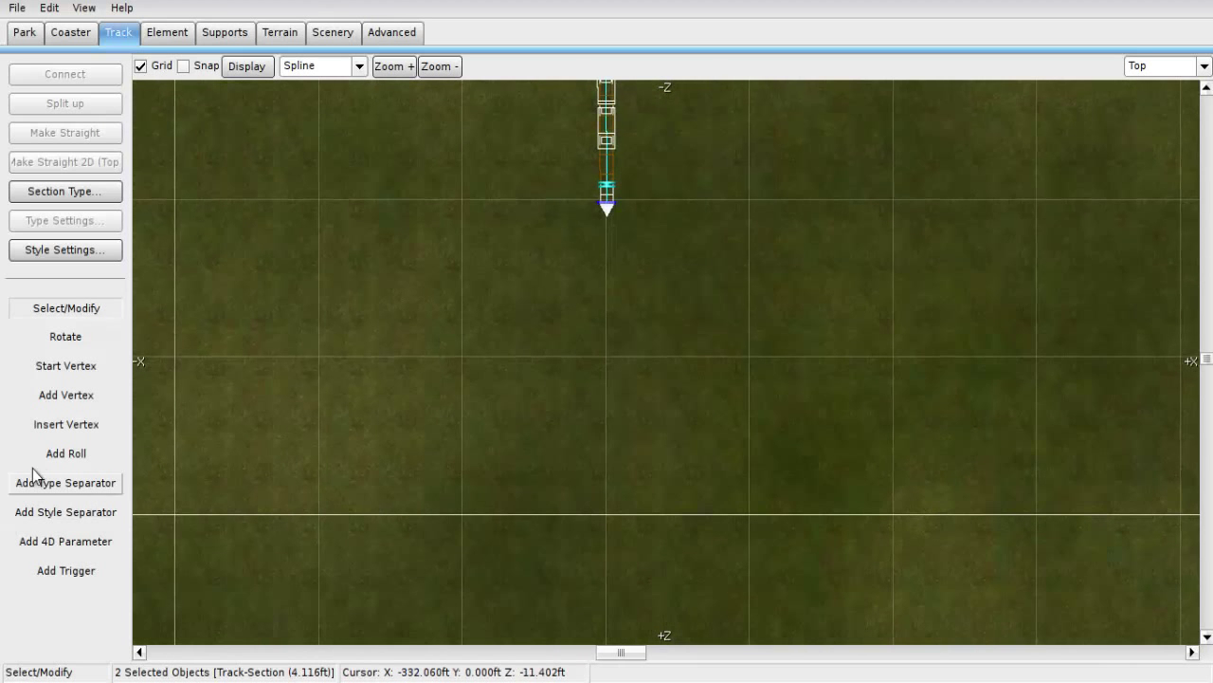
pyautogui.click(82, 391)
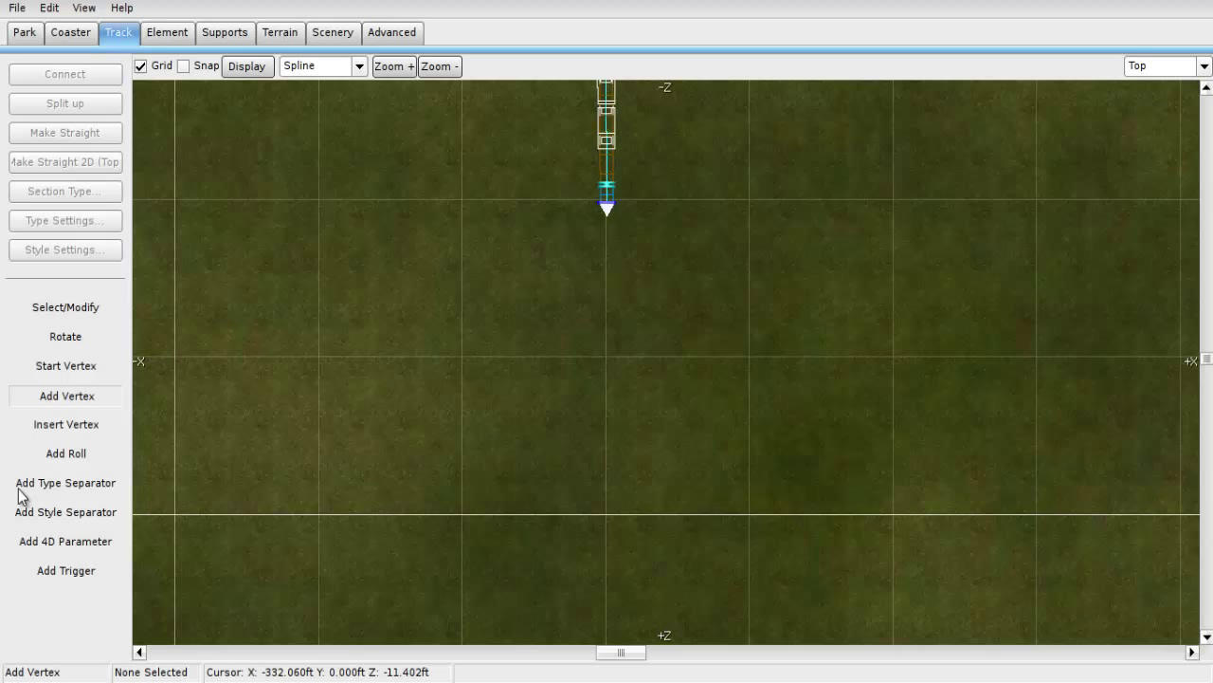
pyautogui.click(605, 357)
pyautogui.click(563, 421)
pyautogui.scroll(-2, 455, 389)
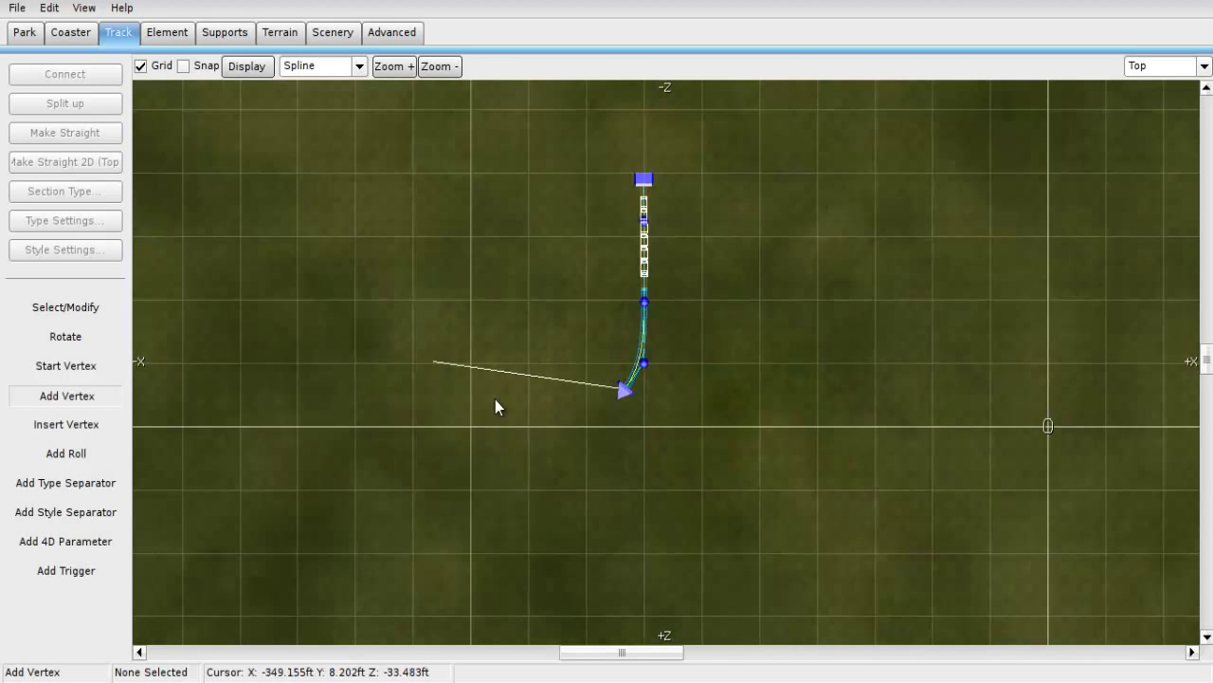
pyautogui.click(582, 399)
pyautogui.click(532, 388)
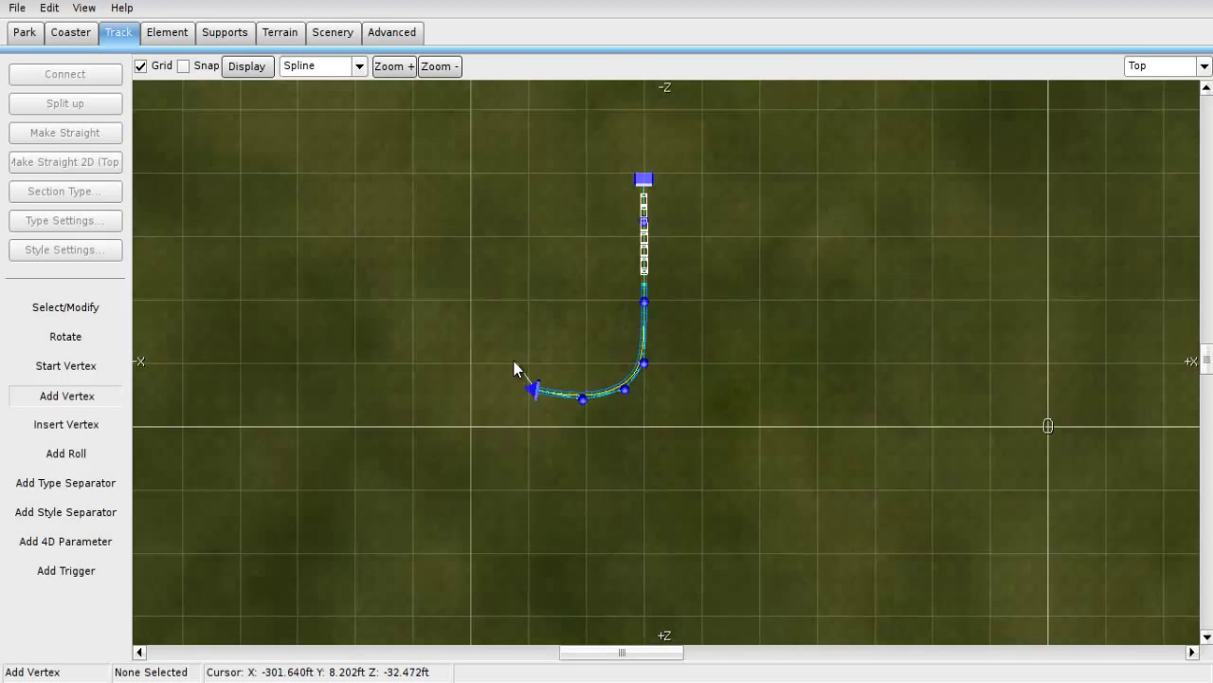
pyautogui.click(513, 357)
pyautogui.click(510, 314)
pyautogui.click(508, 256)
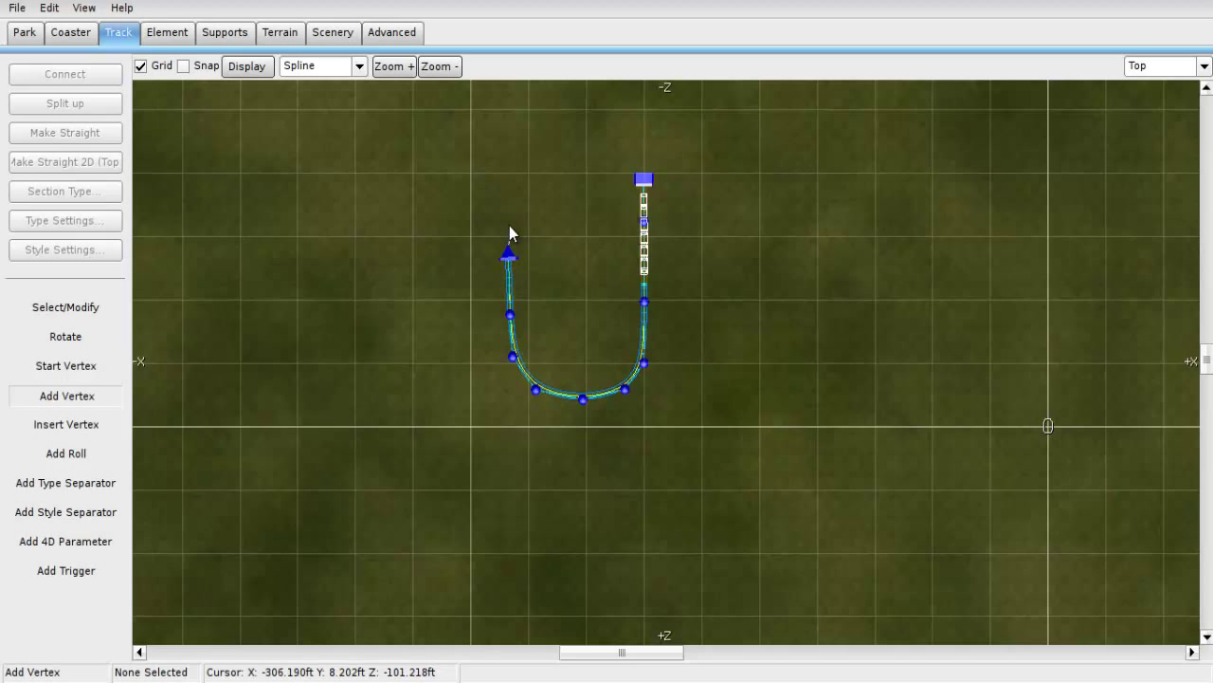
# Continue the track past the station toward -Z, curve it toward +X, and extend the track's start end by one vertex.
pyautogui.click(505, 196)
pyautogui.click(528, 113)
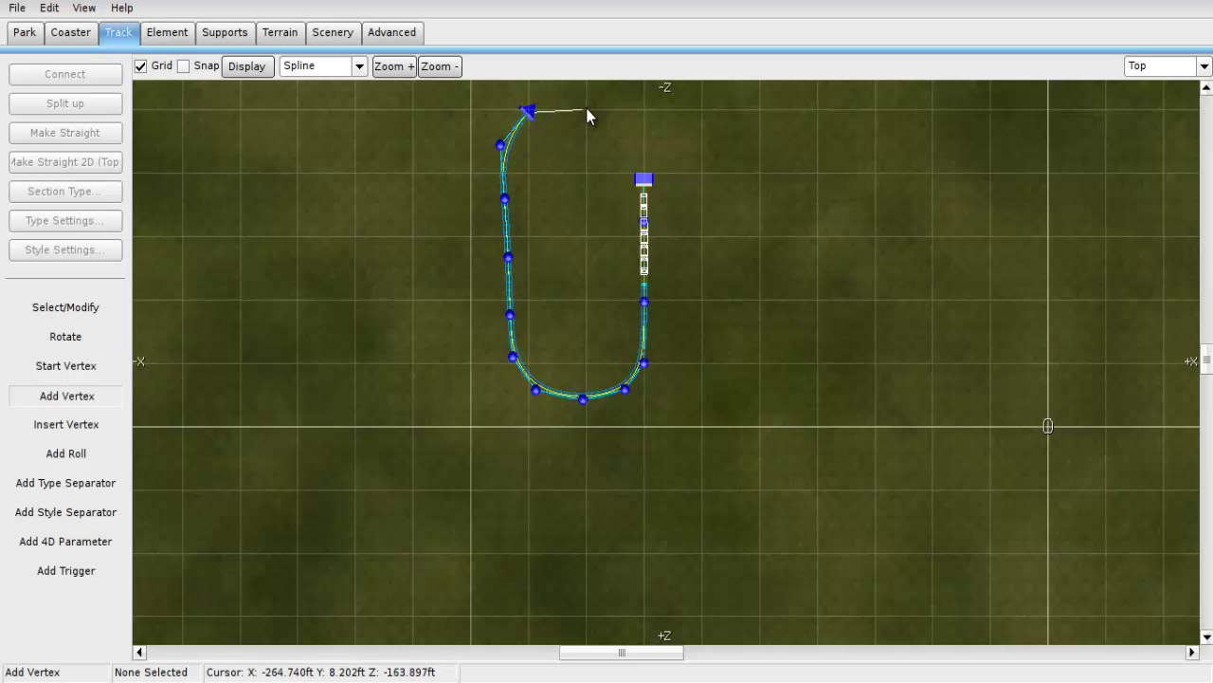
pyautogui.click(588, 108)
pyautogui.click(640, 127)
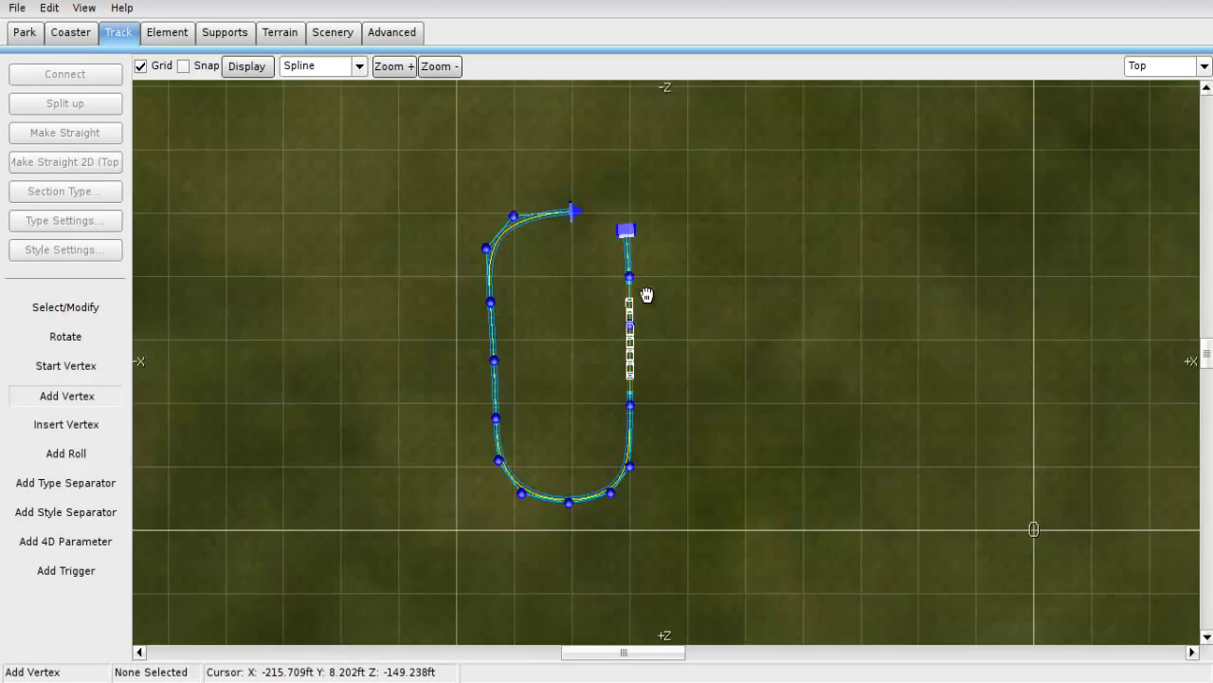
# Connect the track's end vertex to its start vertex to close the circuit.
pyautogui.scroll(4, 625, 323)
pyautogui.moveTo(598, 377); pyautogui.dragTo(569, 180, button='right')
pyautogui.click(83, 311)
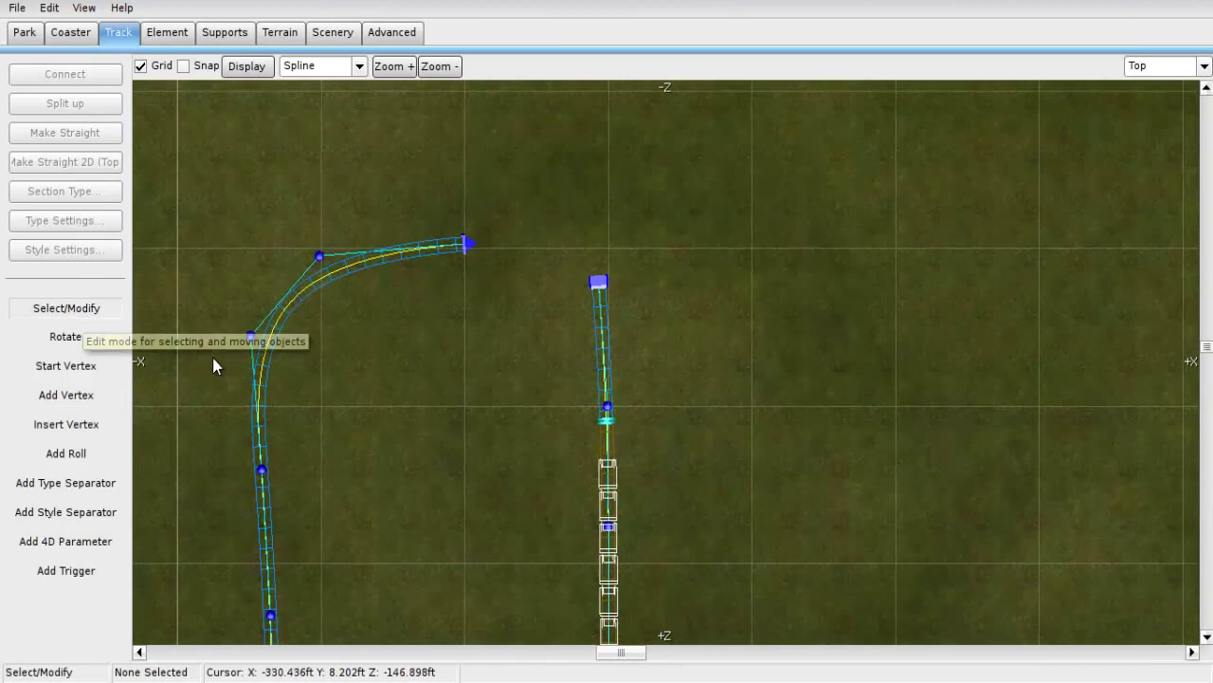
pyautogui.click(468, 246)
pyautogui.click(467, 247)
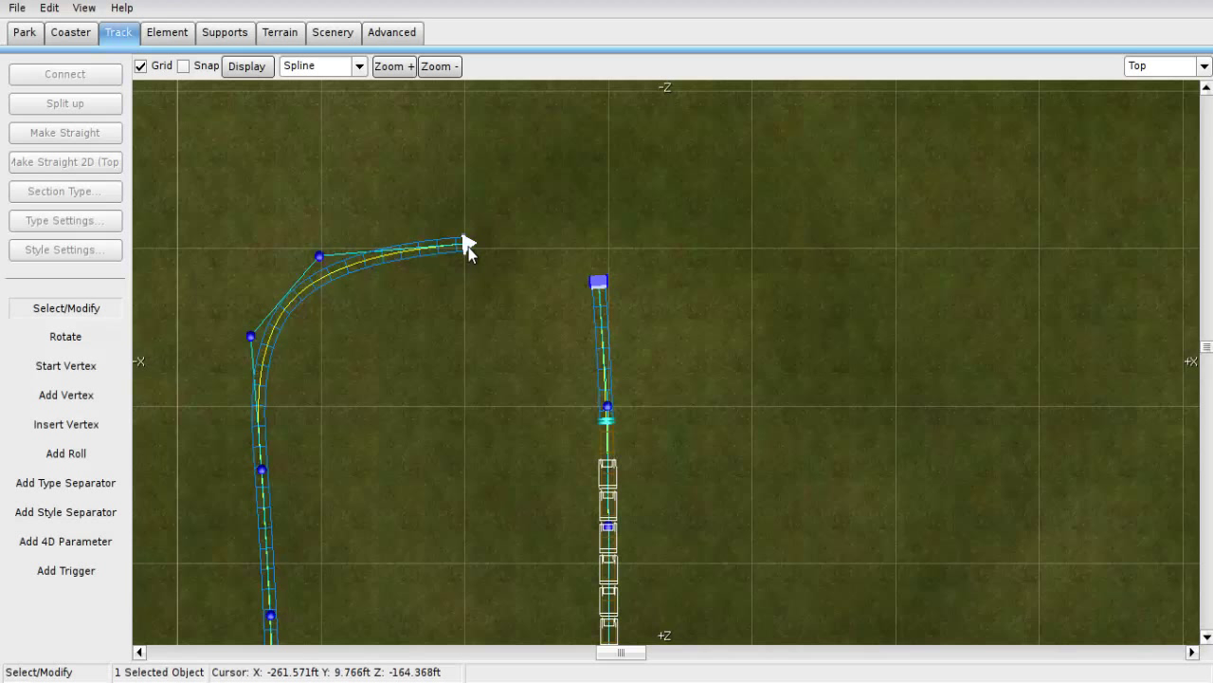
pyautogui.keyDown('ctrl'); pyautogui.click(597, 285); pyautogui.keyUp('ctrl')
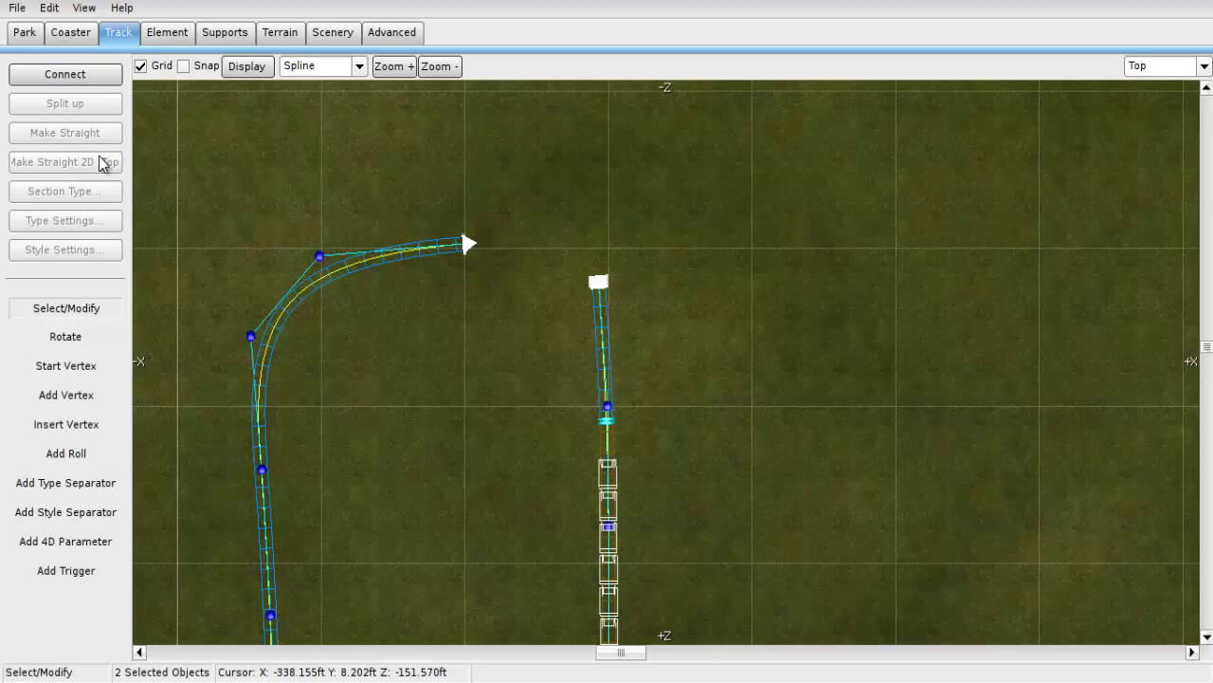
pyautogui.click(68, 83)
# Examine the closed circuit's layout from above, including both curved ends.
pyautogui.moveTo(412, 455); pyautogui.dragTo(408, 83, button='right')
pyautogui.scroll(-3, 364, 407)
pyautogui.moveTo(451, 339); pyautogui.dragTo(474, 205, button='right')
pyautogui.scroll(3, 508, 426)
pyautogui.scroll(-2, 475, 206)
pyautogui.moveTo(476, 248); pyautogui.dragTo(488, 411, button='right')
pyautogui.scroll(3, 506, 348)
pyautogui.moveTo(537, 276); pyautogui.dragTo(503, 497, button='right')
pyautogui.scroll(1, 503, 496)
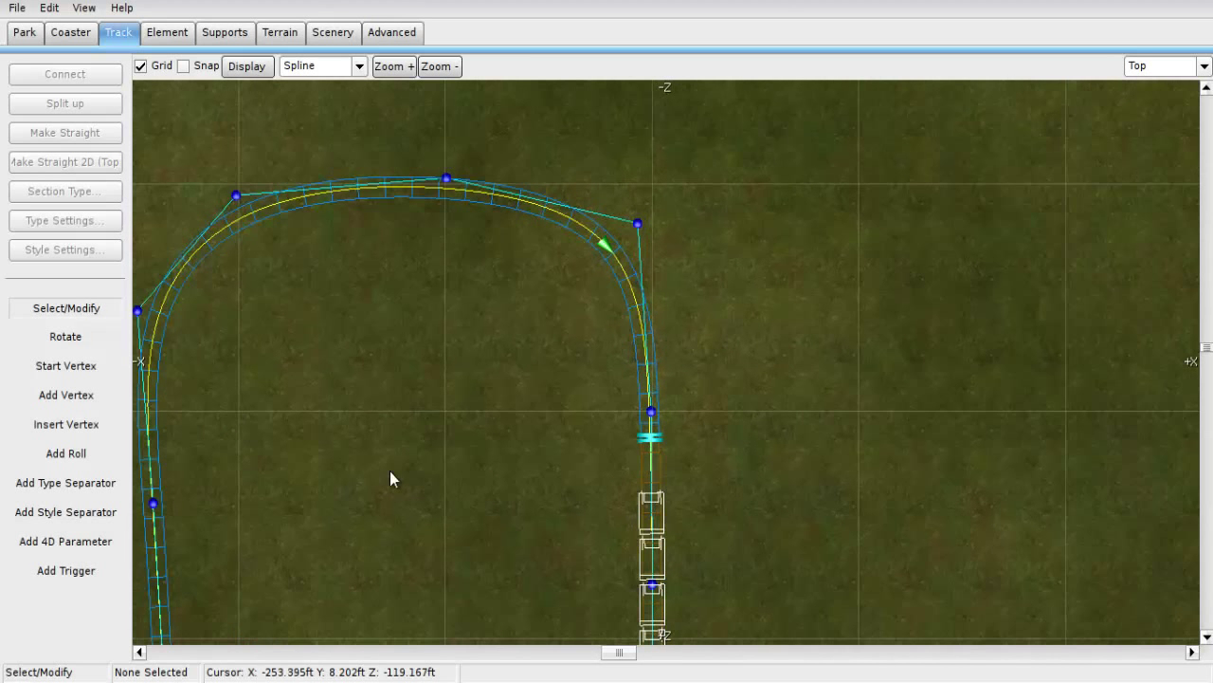
# Add a type separator on the track just before the station's entry separator.
pyautogui.click(102, 487)
pyautogui.moveTo(576, 370); pyautogui.dragTo(750, 426, button='right')
pyautogui.click(754, 410)
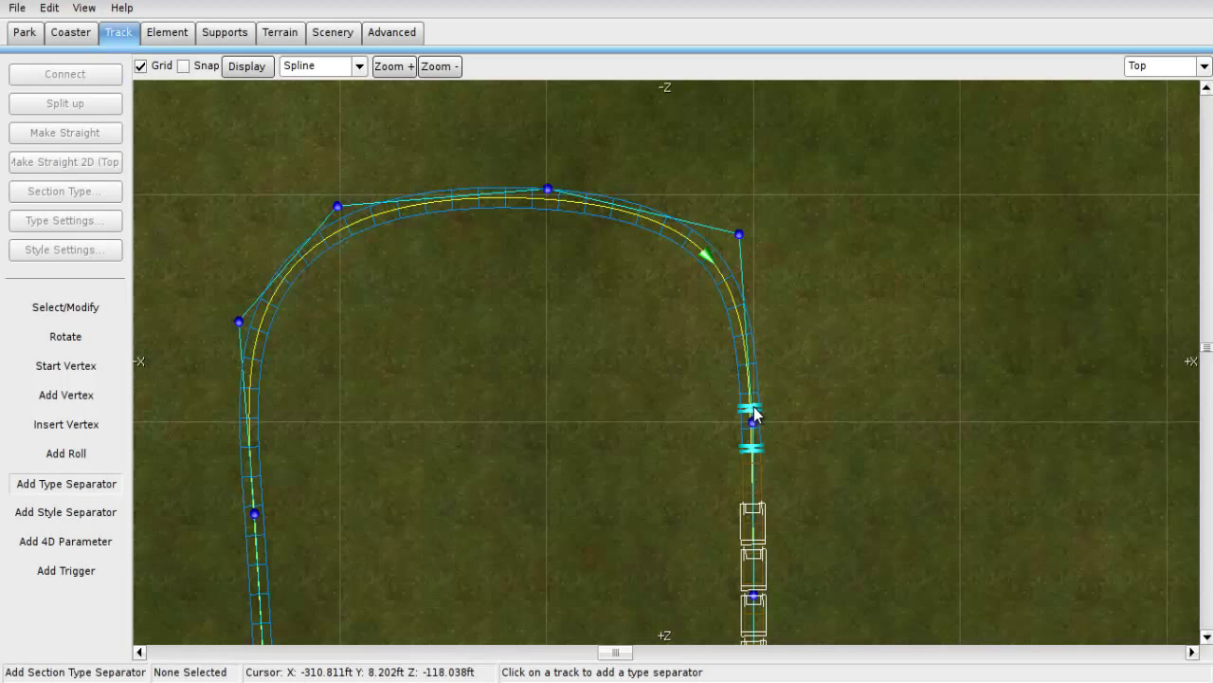
# Add a type separator partway around the curve leading into the station and make the curved section after it a Brake section.
pyautogui.click(675, 235)
pyautogui.click(66, 308)
pyautogui.moveTo(730, 387); pyautogui.dragTo(645, 368, button='right')
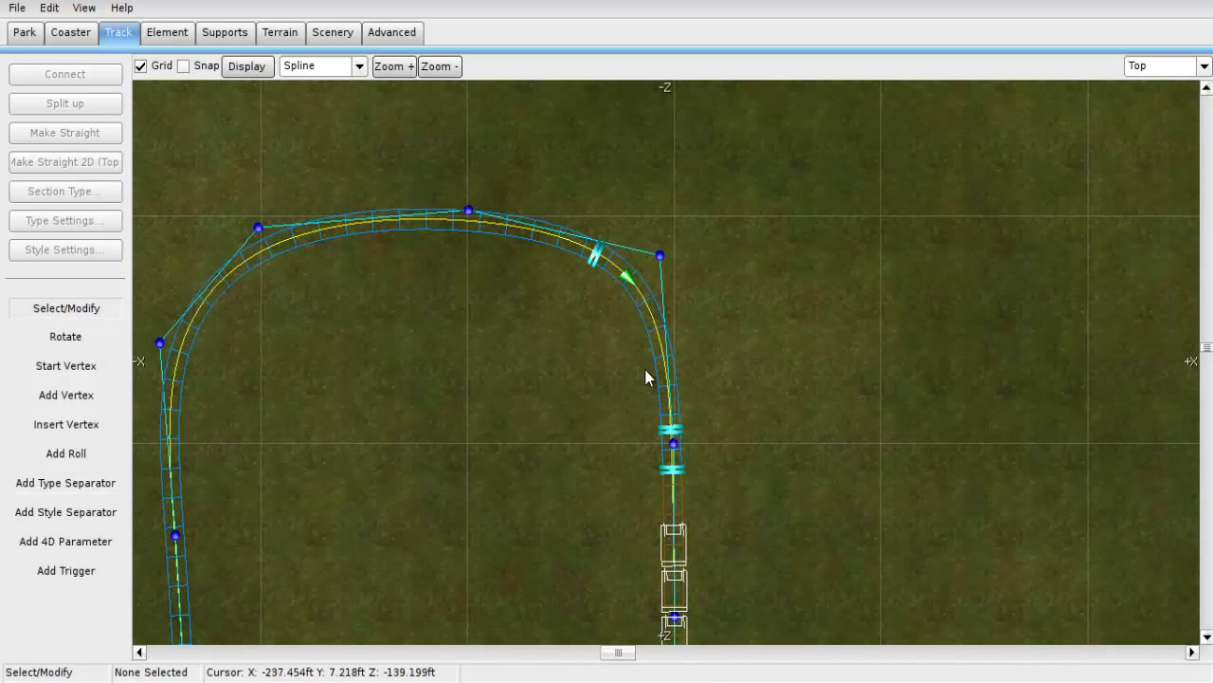
pyautogui.click(645, 373)
pyautogui.click(85, 196)
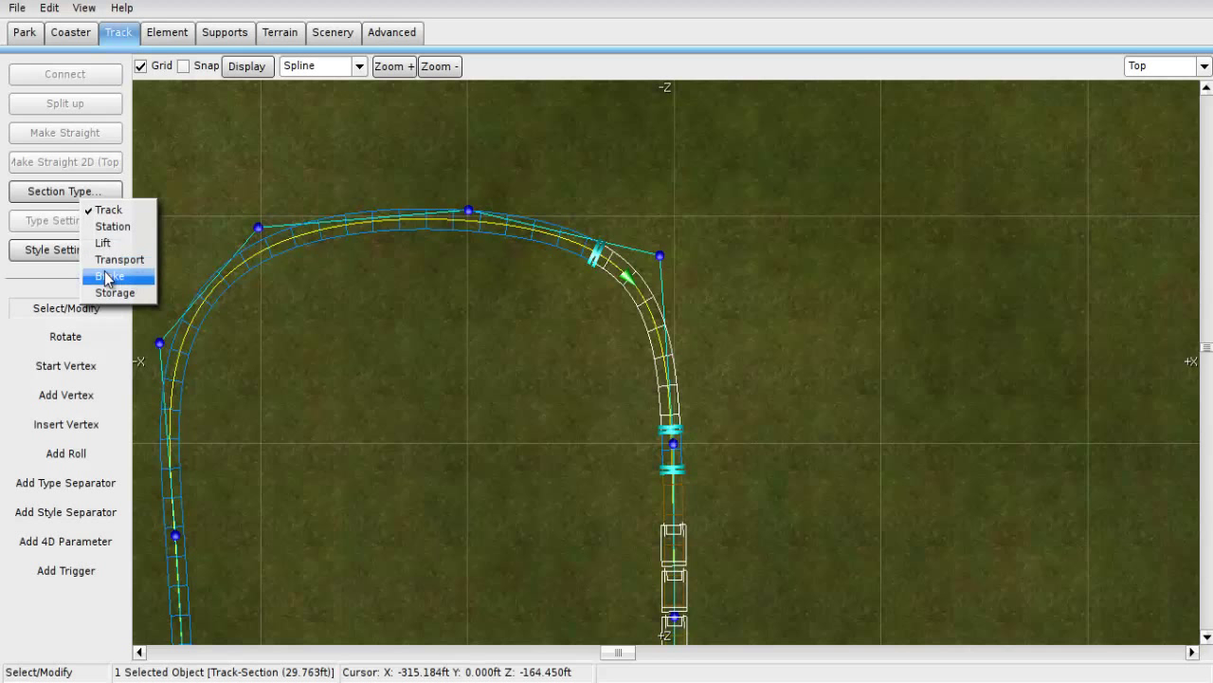
pyautogui.click(108, 276)
# Name the brake section Tut Brakes, enable a complete stop with a 5-second wait, and center its trigger on the section.
pyautogui.click(89, 223)
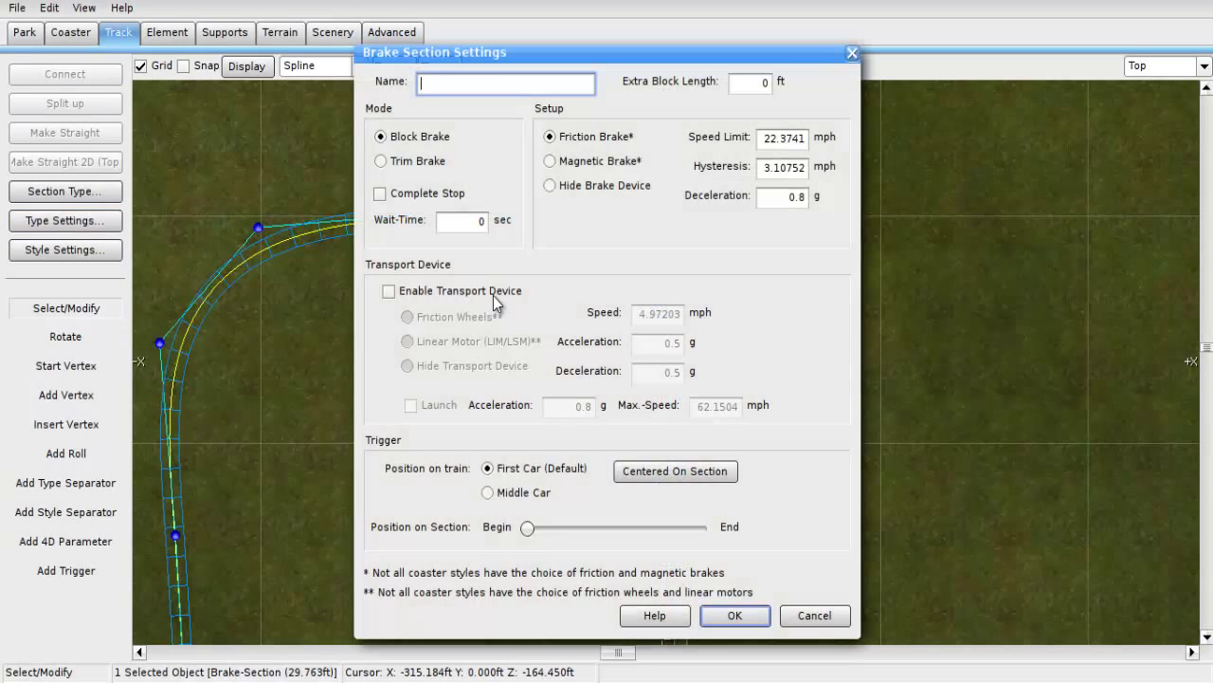
pyautogui.click(484, 81)
pyautogui.write('Tut Brakes')
pyautogui.click(381, 194)
pyautogui.click(455, 221)
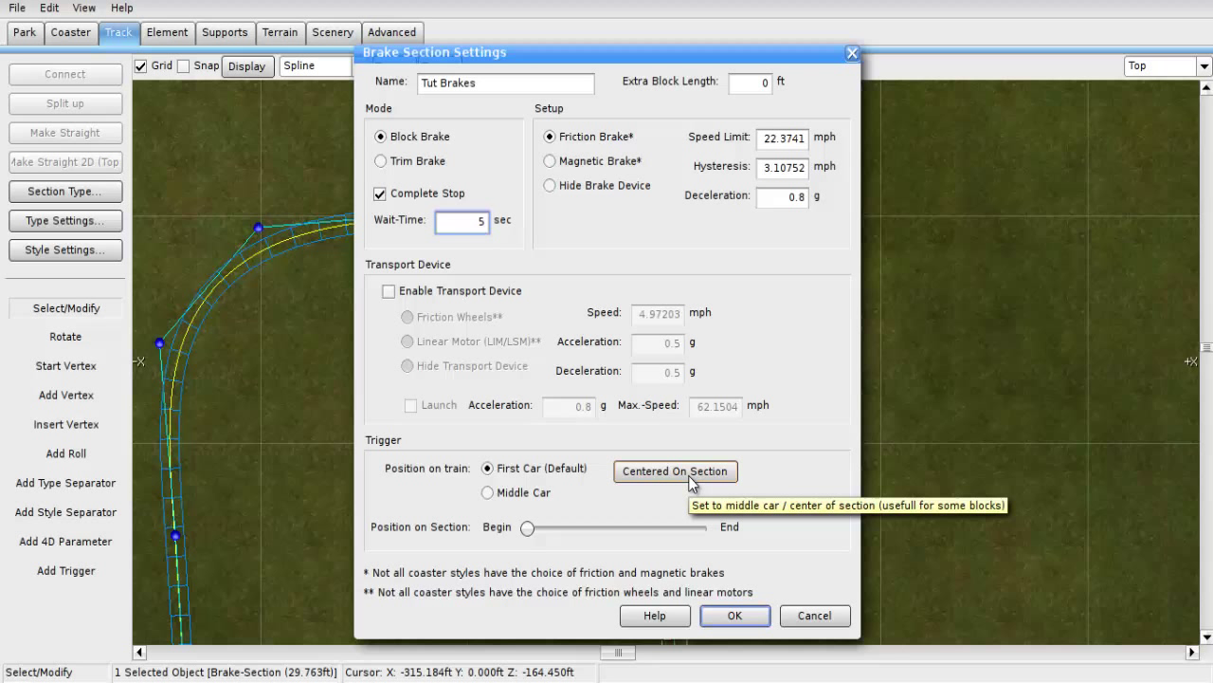
pyautogui.click(688, 475)
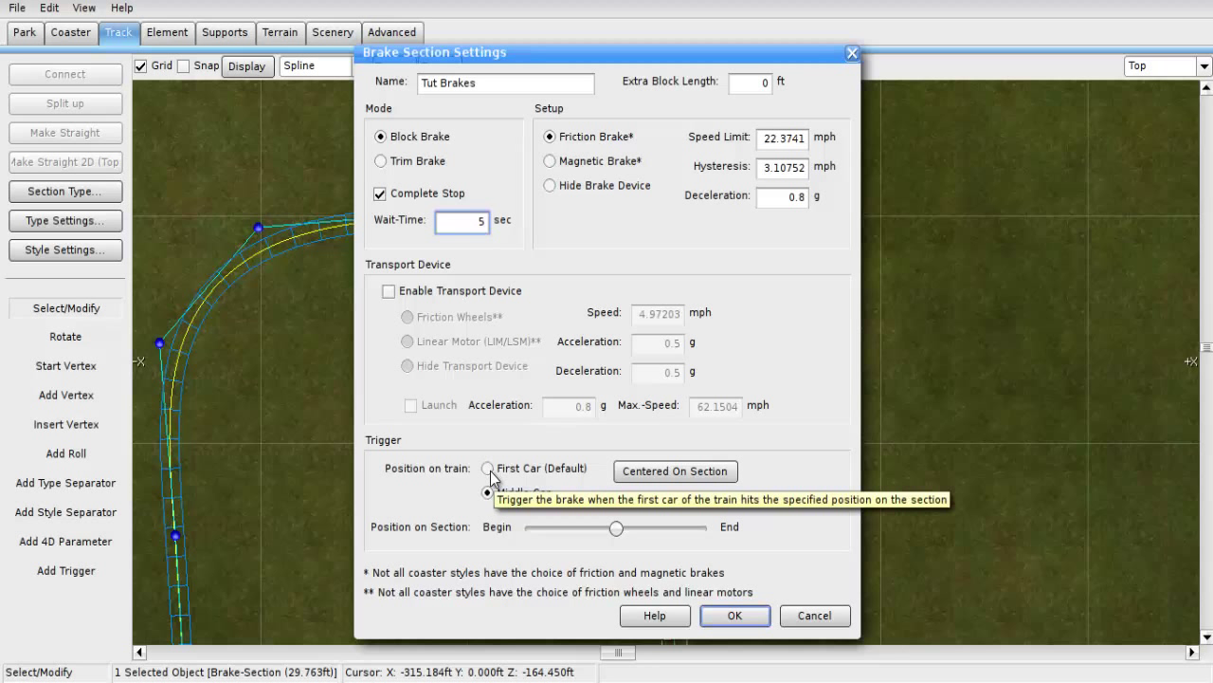
pyautogui.click(737, 622)
# Examine the remainder of the circuit from above, down to the curved end beyond the station toward +Z.
pyautogui.moveTo(625, 371); pyautogui.dragTo(764, 280, button='right')
pyautogui.moveTo(592, 607); pyautogui.dragTo(555, 124, button='right')
pyautogui.moveTo(519, 283); pyautogui.dragTo(712, 532, button='right')
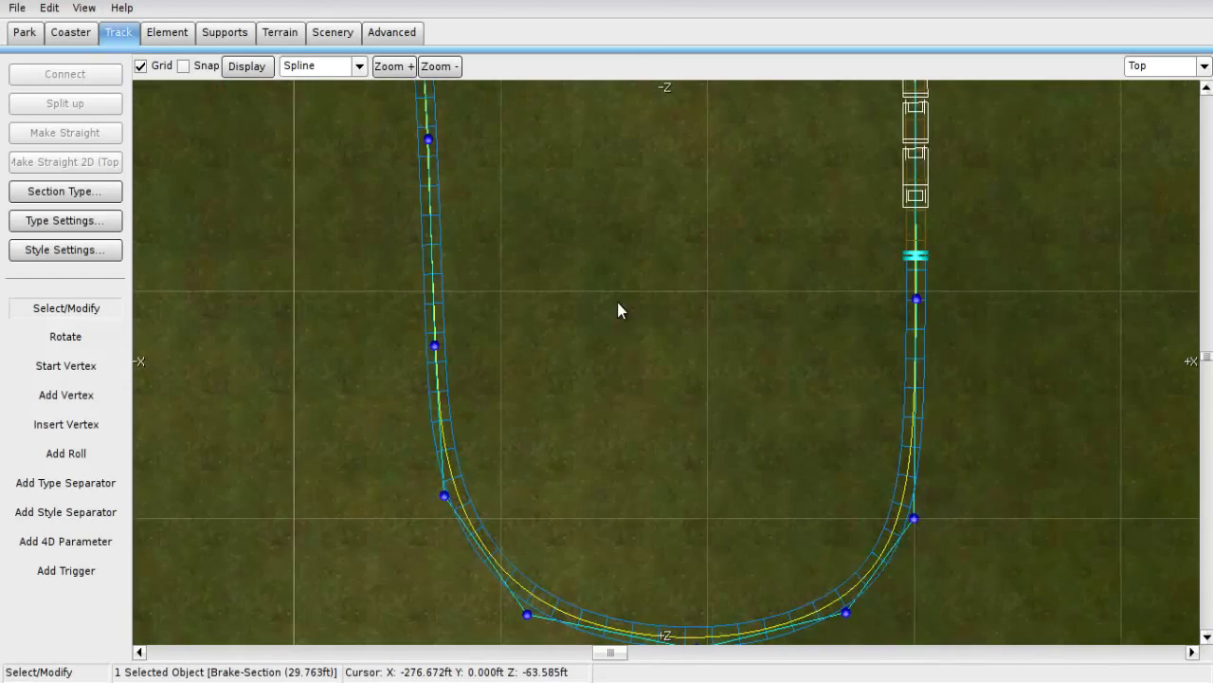
pyautogui.scroll(-7, 619, 331)
pyautogui.scroll(4, 674, 382)
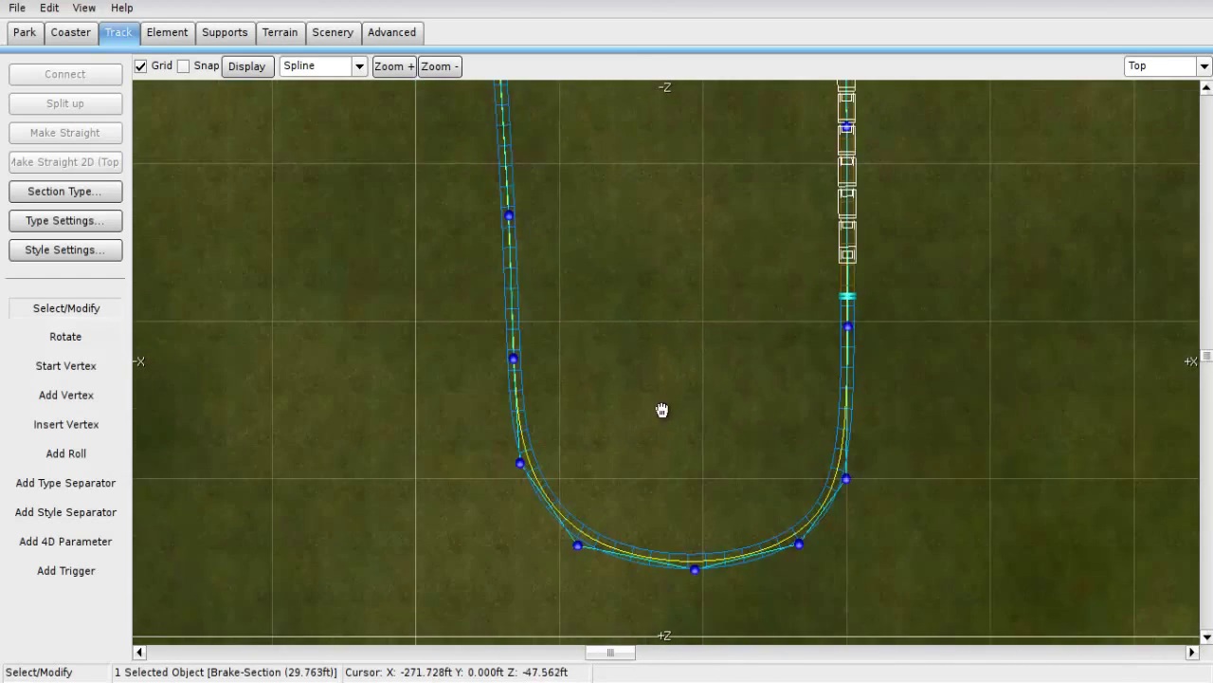
pyautogui.moveTo(663, 412); pyautogui.dragTo(604, 268, button='right')
pyautogui.click(1164, 65)
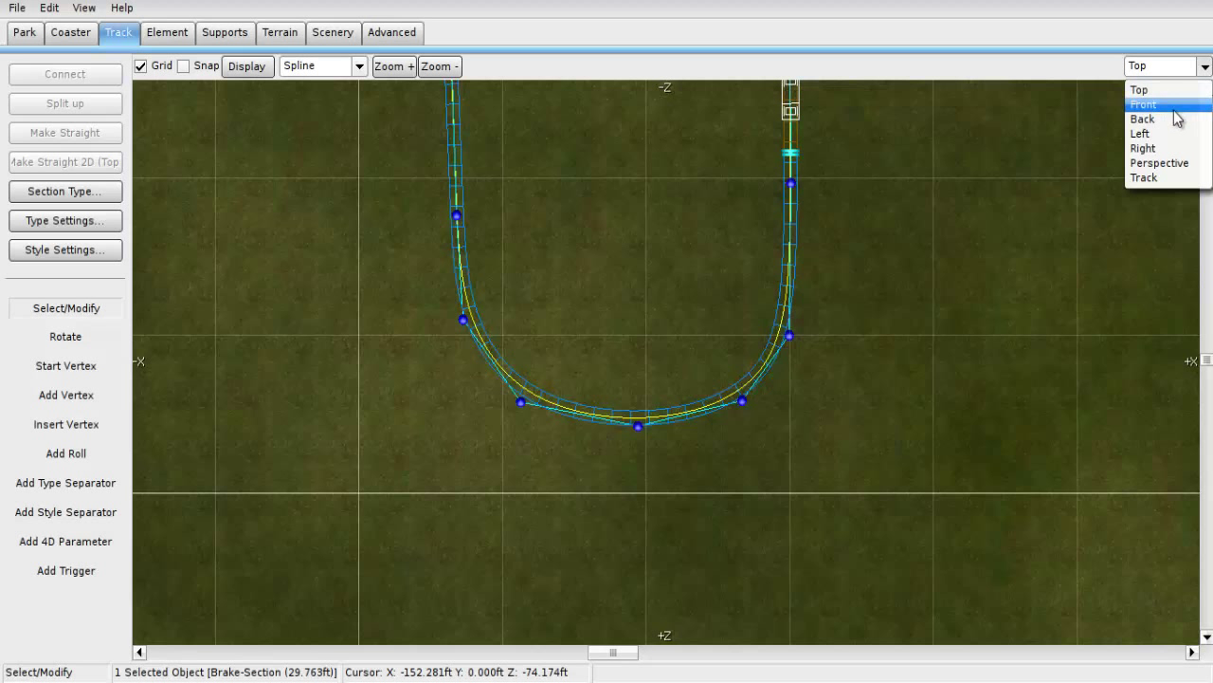
pyautogui.click(1156, 66)
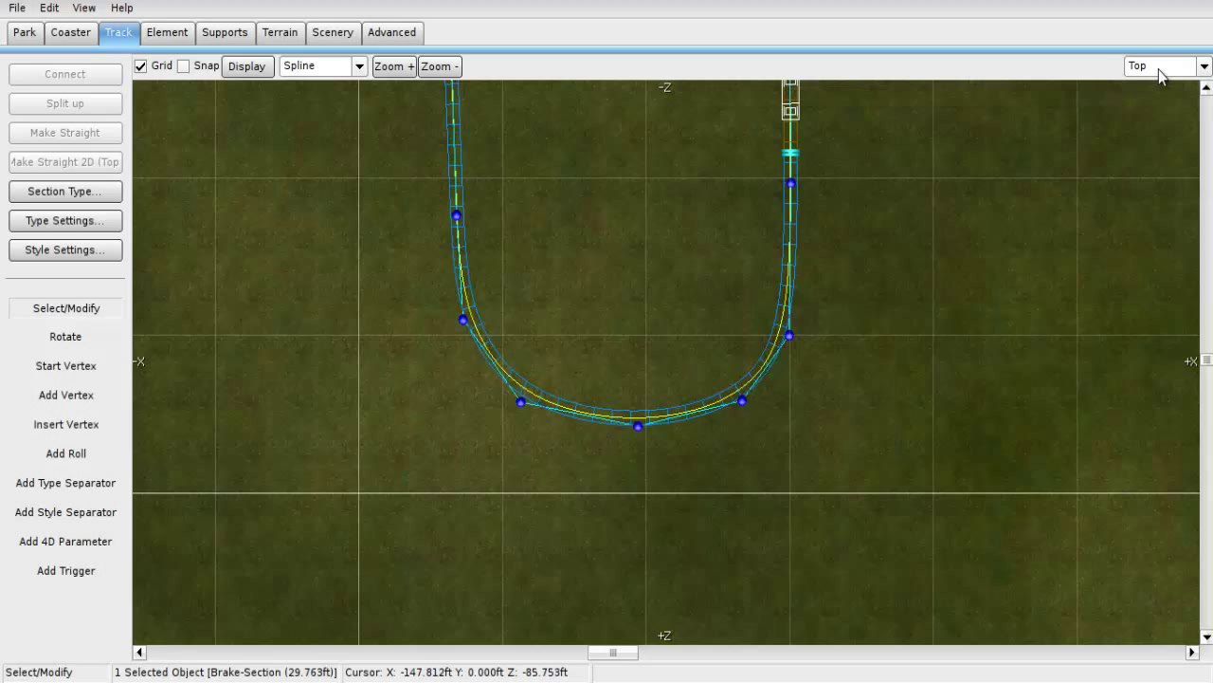
pyautogui.click(1159, 69)
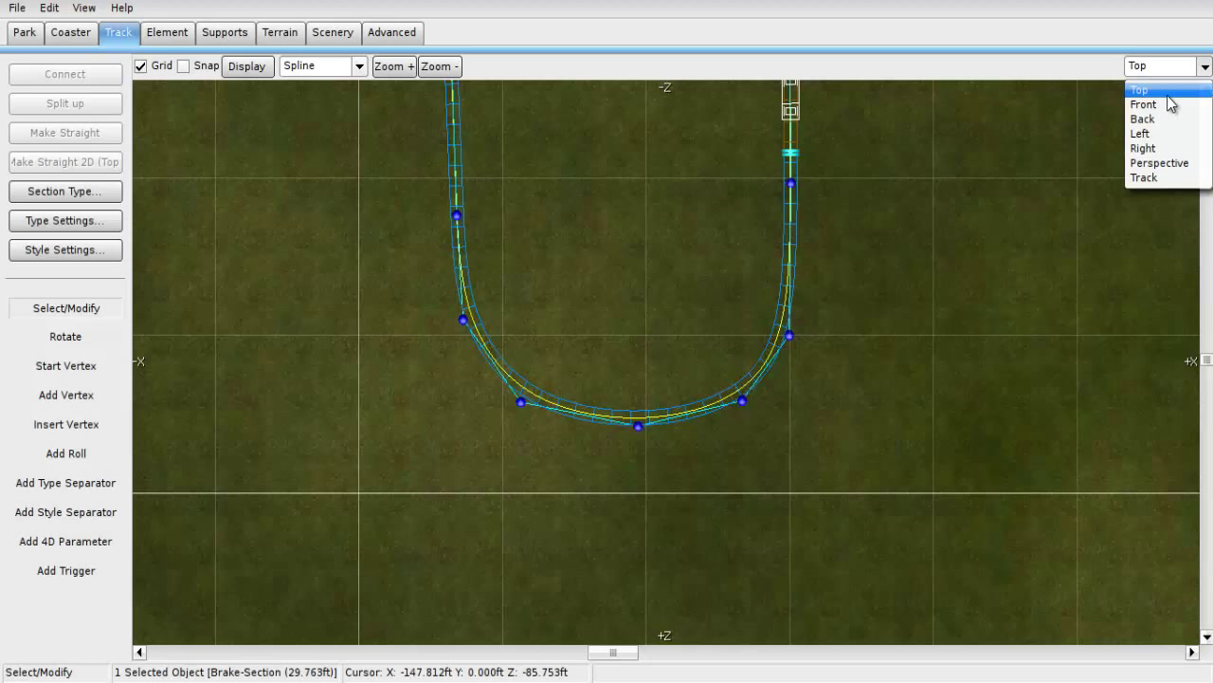
# View the circuit in turn from the Front, Back, Left and Right directions.
pyautogui.click(1168, 105)
pyautogui.click(1173, 66)
pyautogui.click(1172, 120)
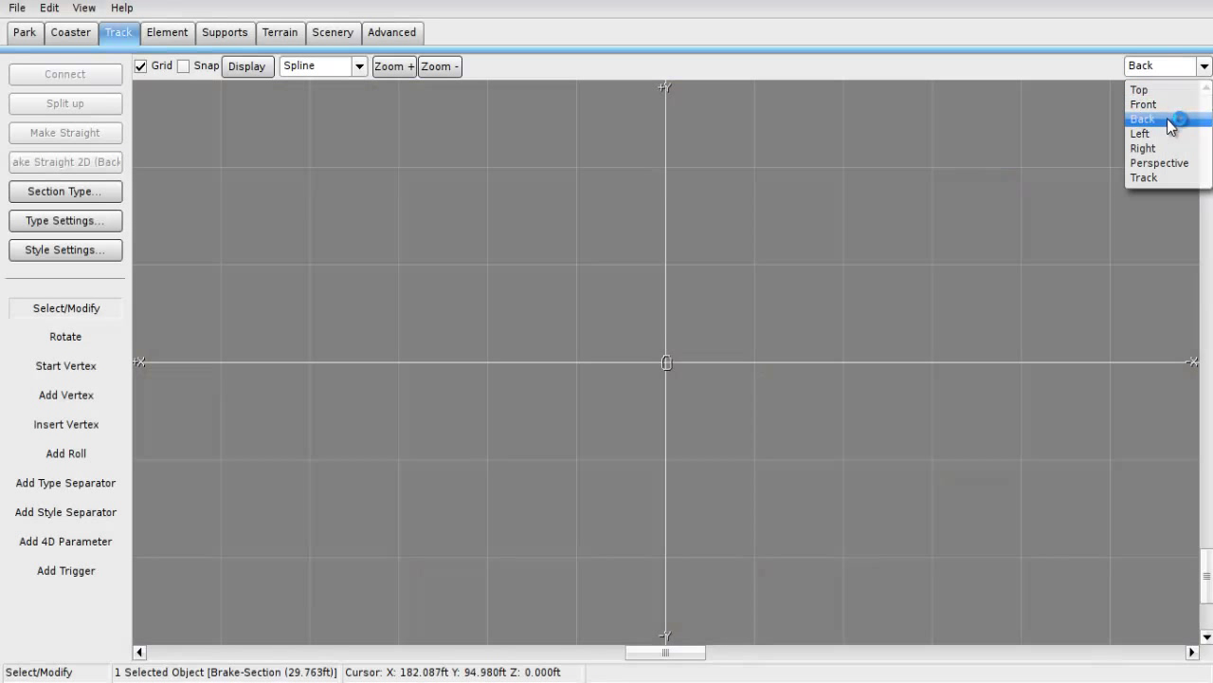
pyautogui.click(1173, 69)
pyautogui.click(1172, 134)
pyautogui.click(1156, 74)
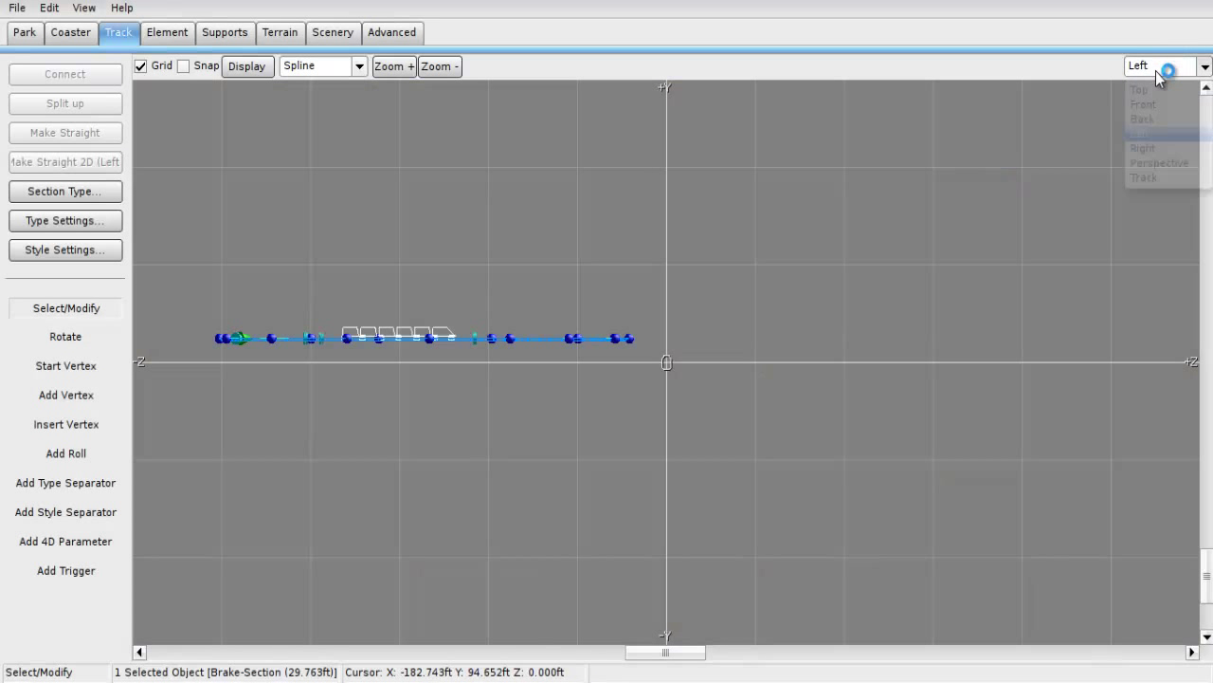
pyautogui.click(1166, 148)
# Examine the track's height profile up close in the Front and Back views.
pyautogui.click(1165, 65)
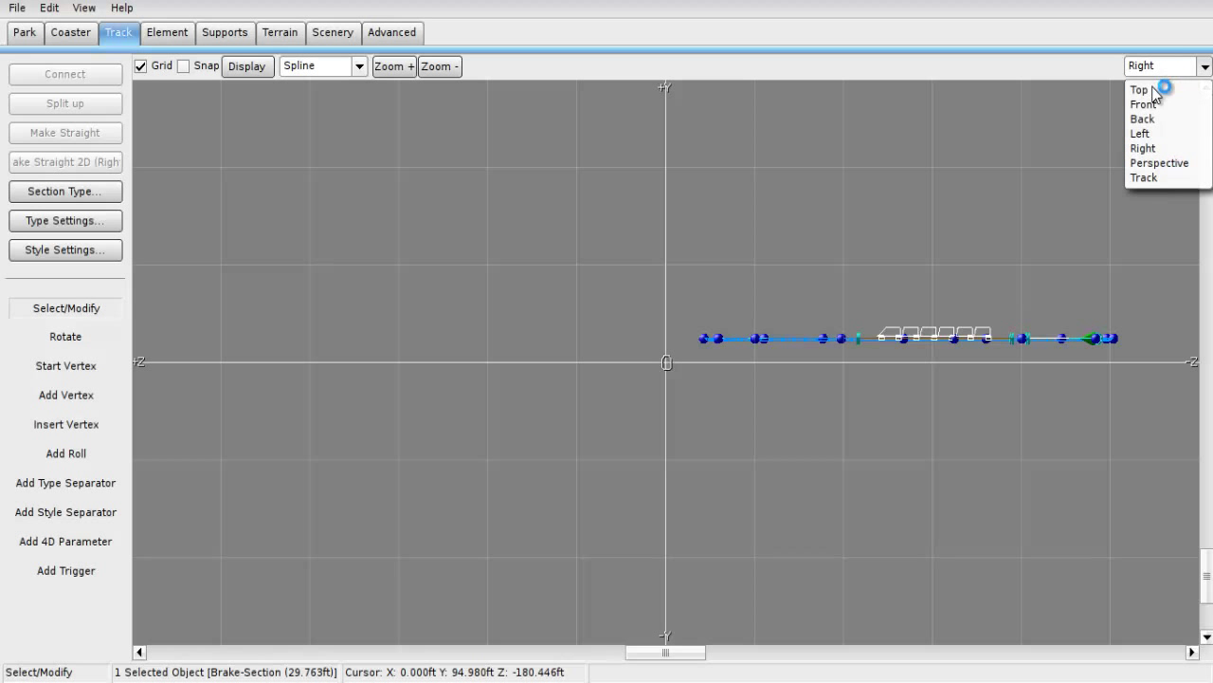
pyautogui.click(1143, 104)
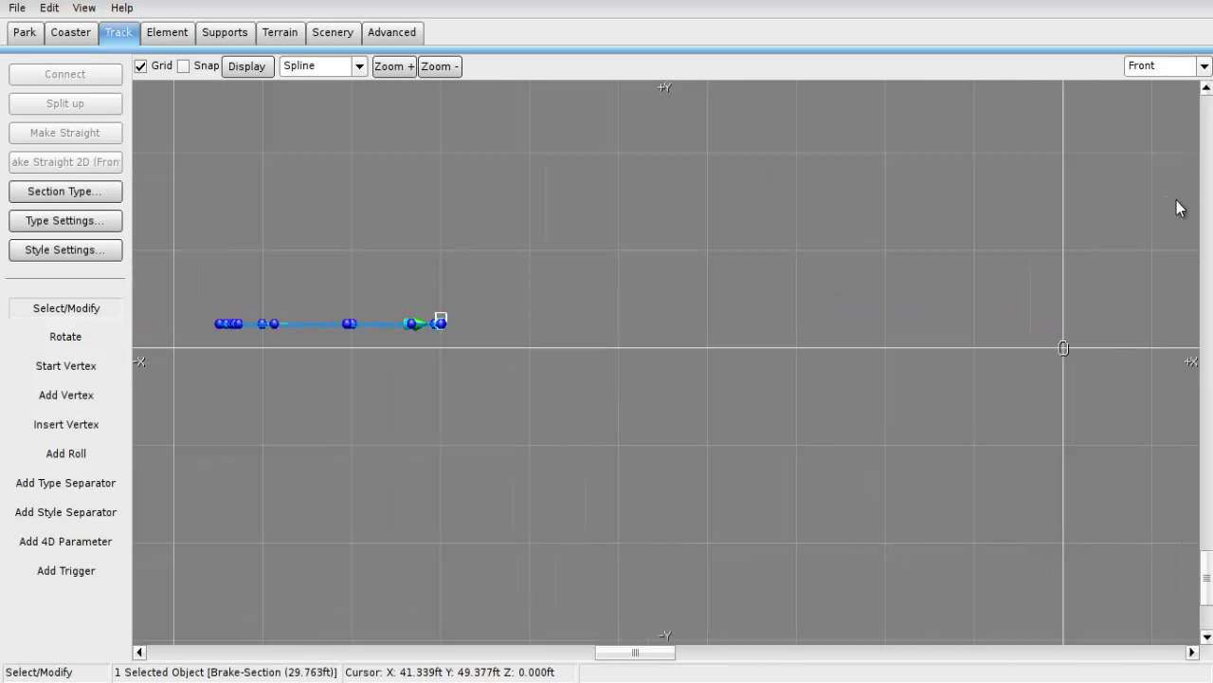
pyautogui.scroll(5, 717, 287)
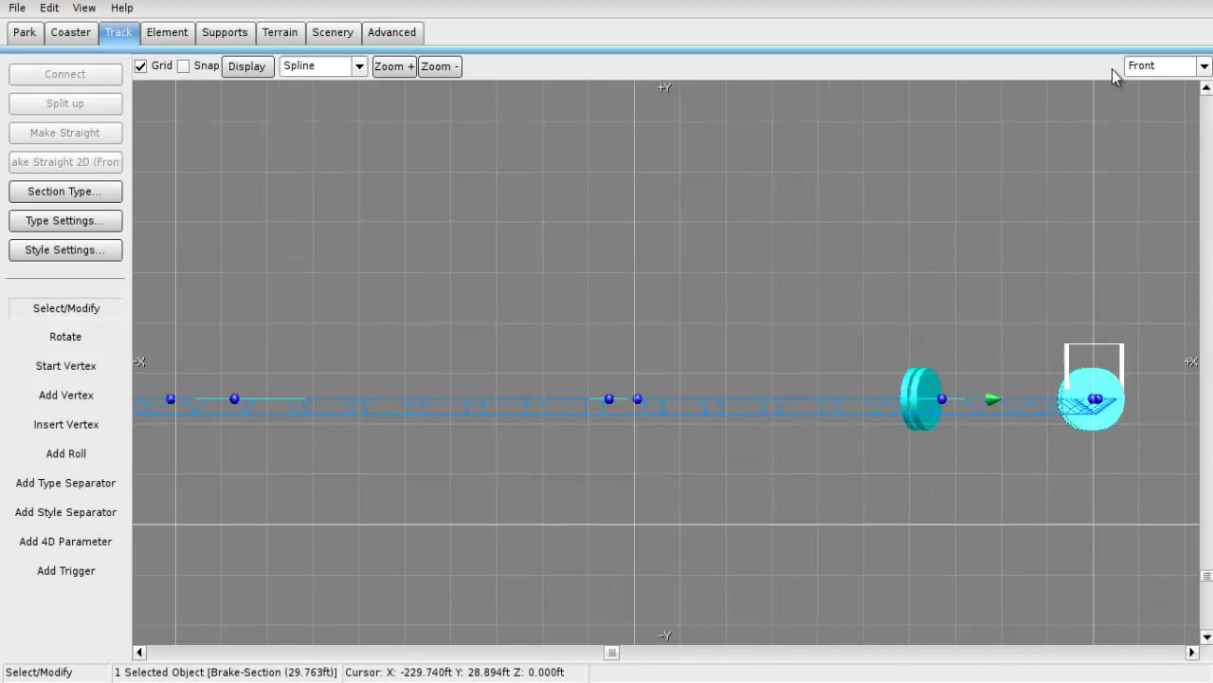
pyautogui.click(1204, 65)
pyautogui.click(1147, 118)
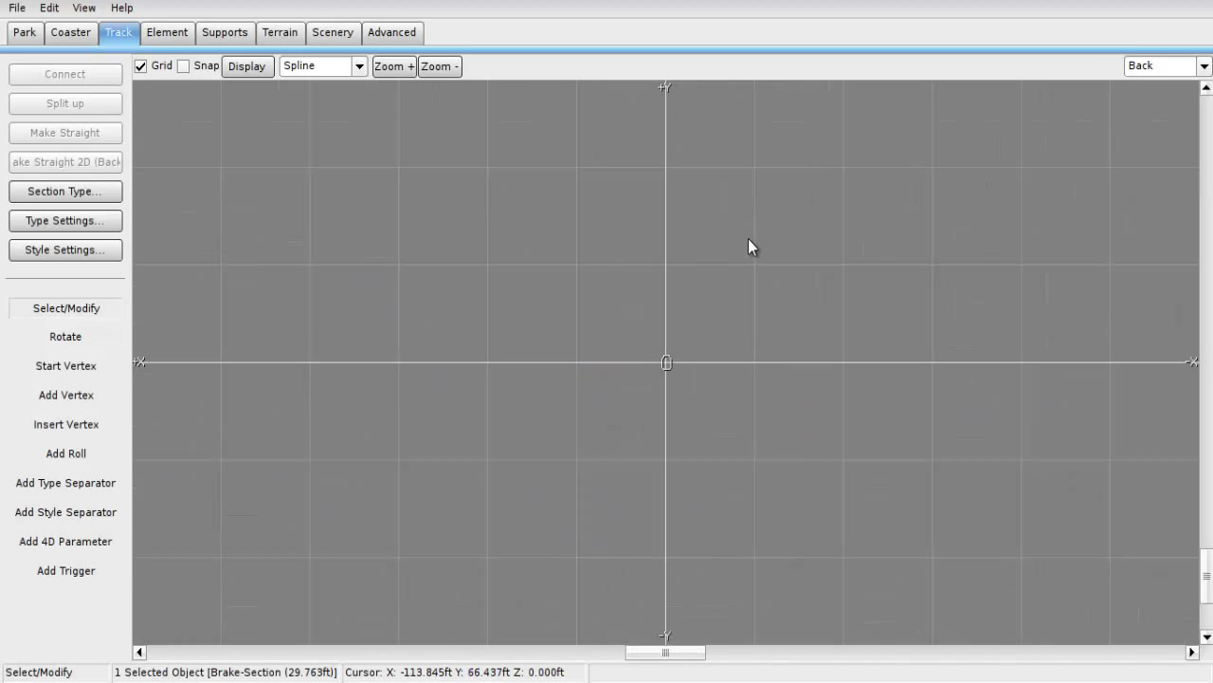
pyautogui.moveTo(750, 247); pyautogui.dragTo(152, 326, button='right')
pyautogui.moveTo(750, 305); pyautogui.dragTo(85, 254, button='right')
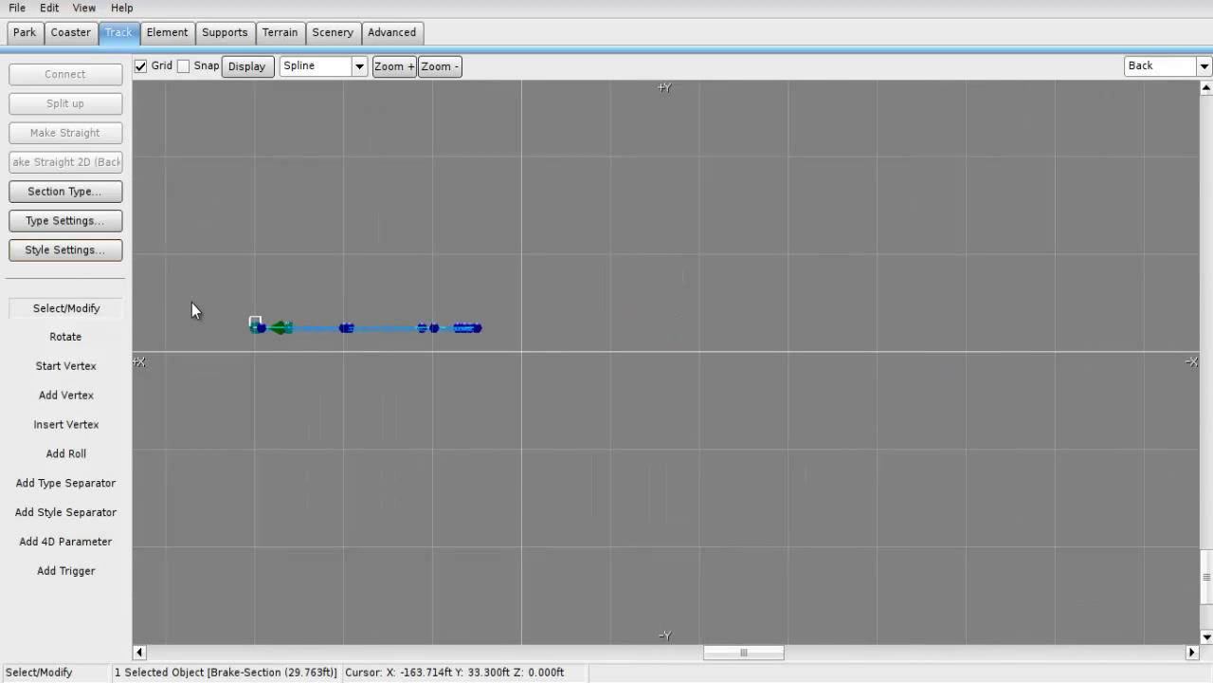
pyautogui.scroll(2, 426, 284)
pyautogui.moveTo(585, 244); pyautogui.dragTo(1023, 211, button='right')
pyautogui.scroll(5, 948, 180)
pyautogui.moveTo(736, 90); pyautogui.dragTo(740, 439, button='right')
pyautogui.click(1204, 66)
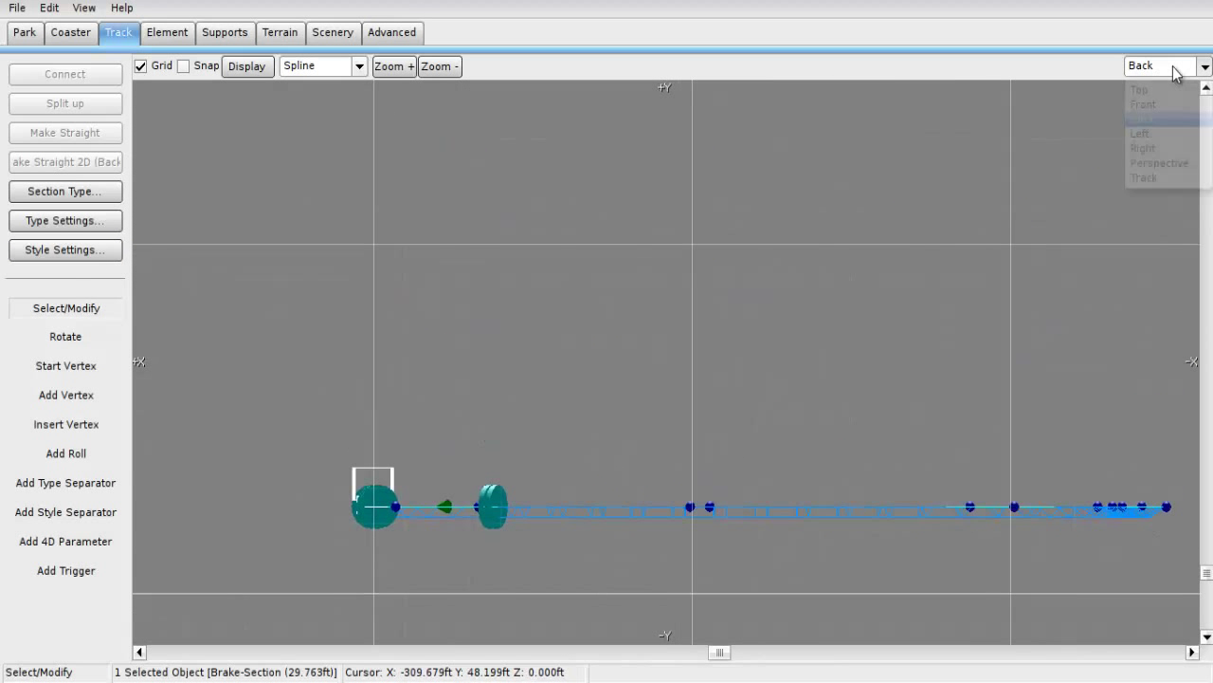
# Examine the circuit's full length from the Left side, with a brief check from the Right.
pyautogui.click(1176, 134)
pyautogui.moveTo(487, 255); pyautogui.dragTo(801, 237, button='right')
pyautogui.scroll(4, 726, 223)
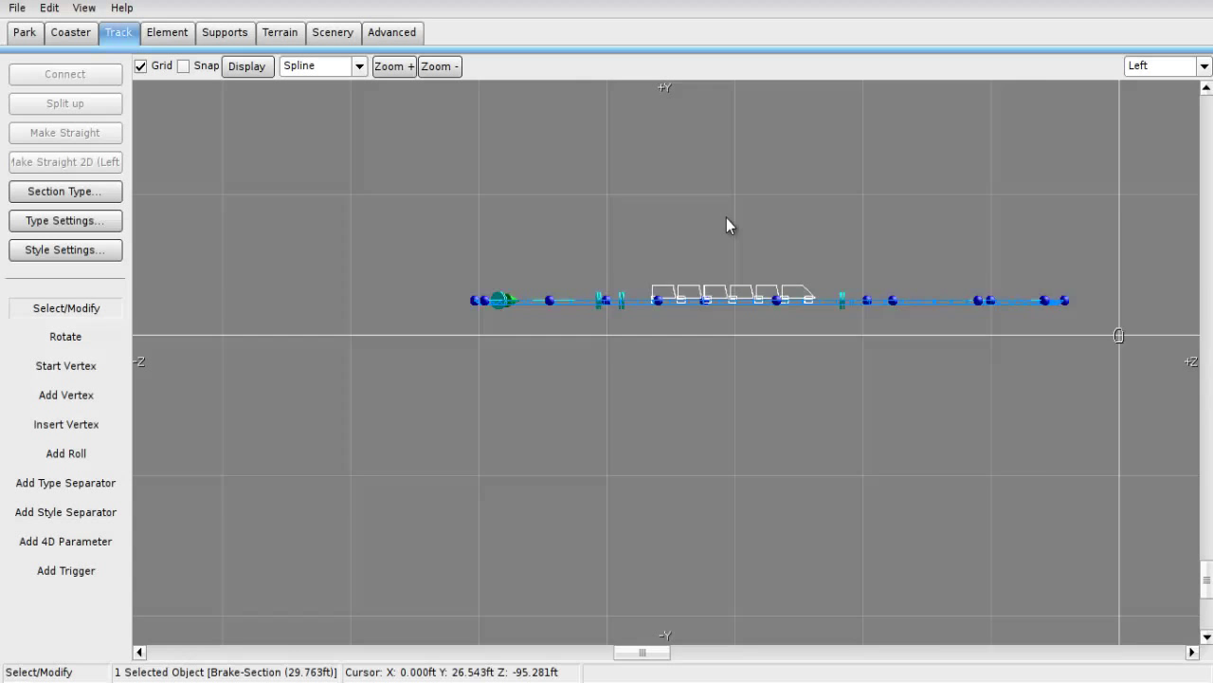
pyautogui.moveTo(660, 219); pyautogui.dragTo(341, 522, button='right')
pyautogui.moveTo(607, 367); pyautogui.dragTo(514, 341, button='right')
pyautogui.moveTo(859, 341); pyautogui.dragTo(849, 268, button='right')
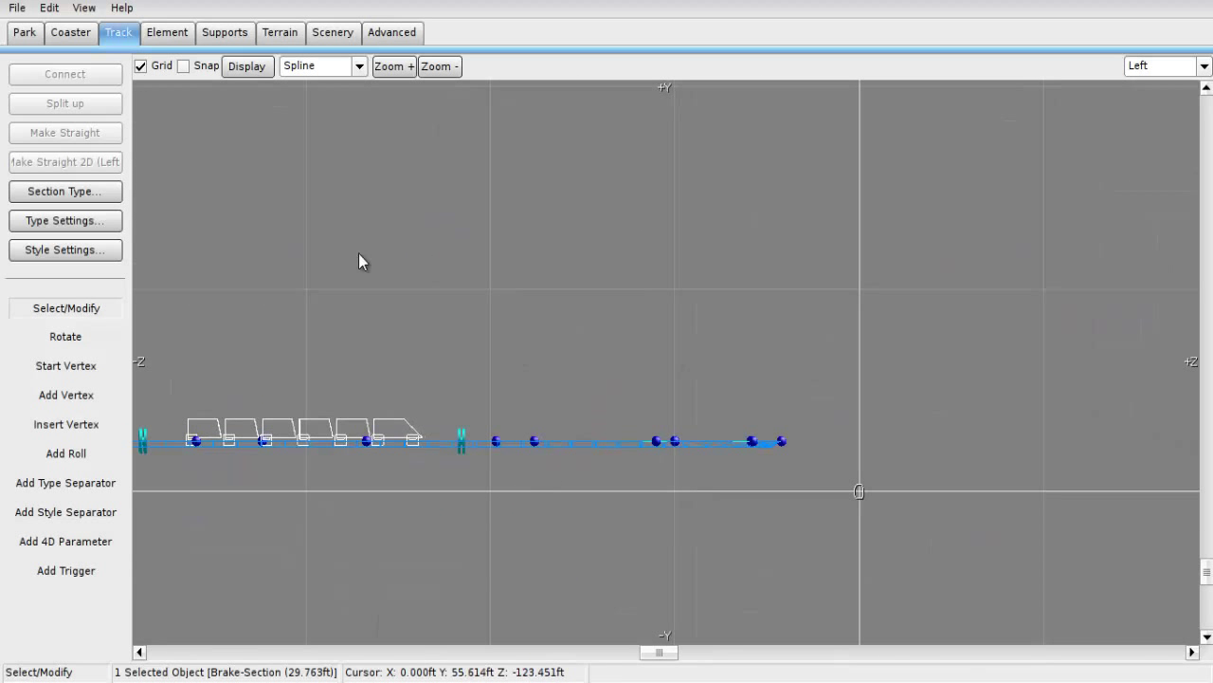
pyautogui.moveTo(544, 348); pyautogui.dragTo(897, 205, button='right')
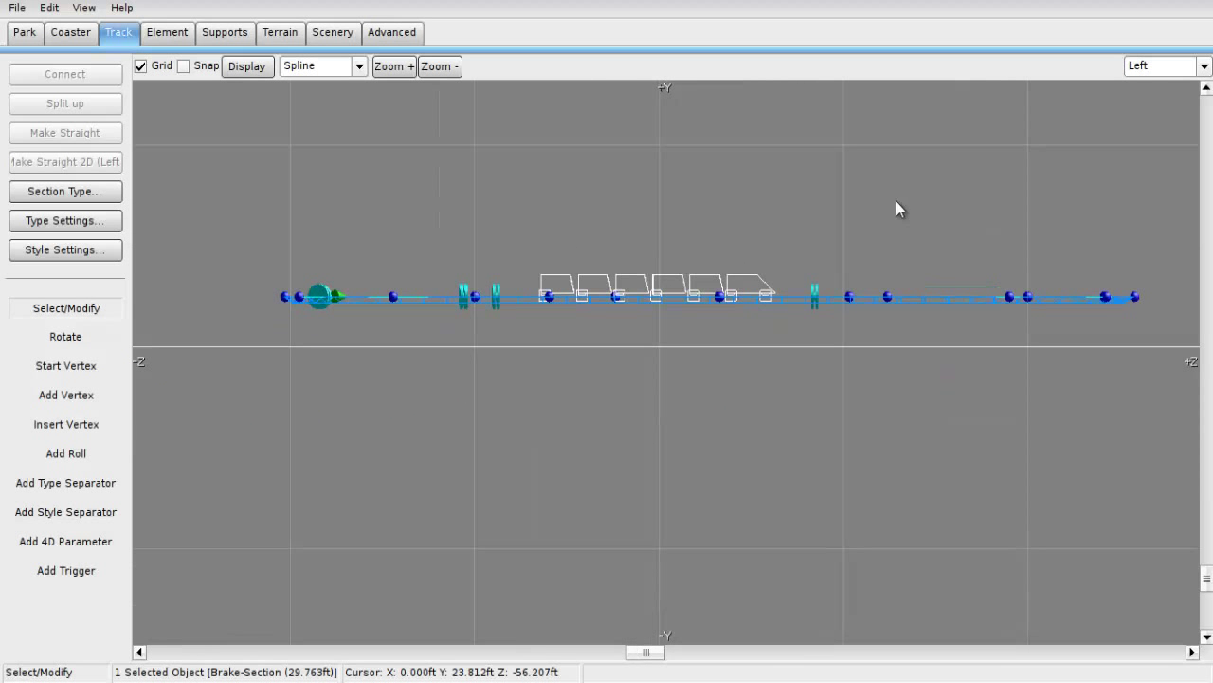
pyautogui.click(1204, 65)
pyautogui.click(1162, 149)
pyautogui.click(1165, 69)
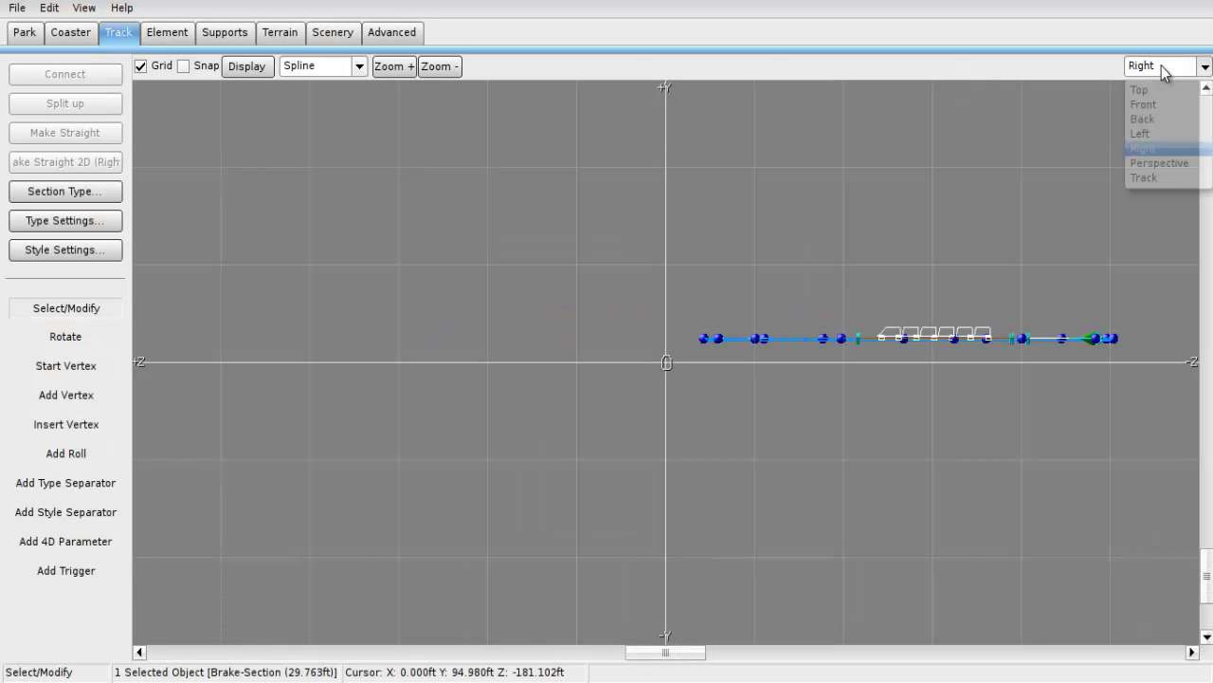
pyautogui.click(1145, 134)
pyautogui.moveTo(703, 194); pyautogui.dragTo(624, 237, button='right')
pyautogui.scroll(-2, 623, 237)
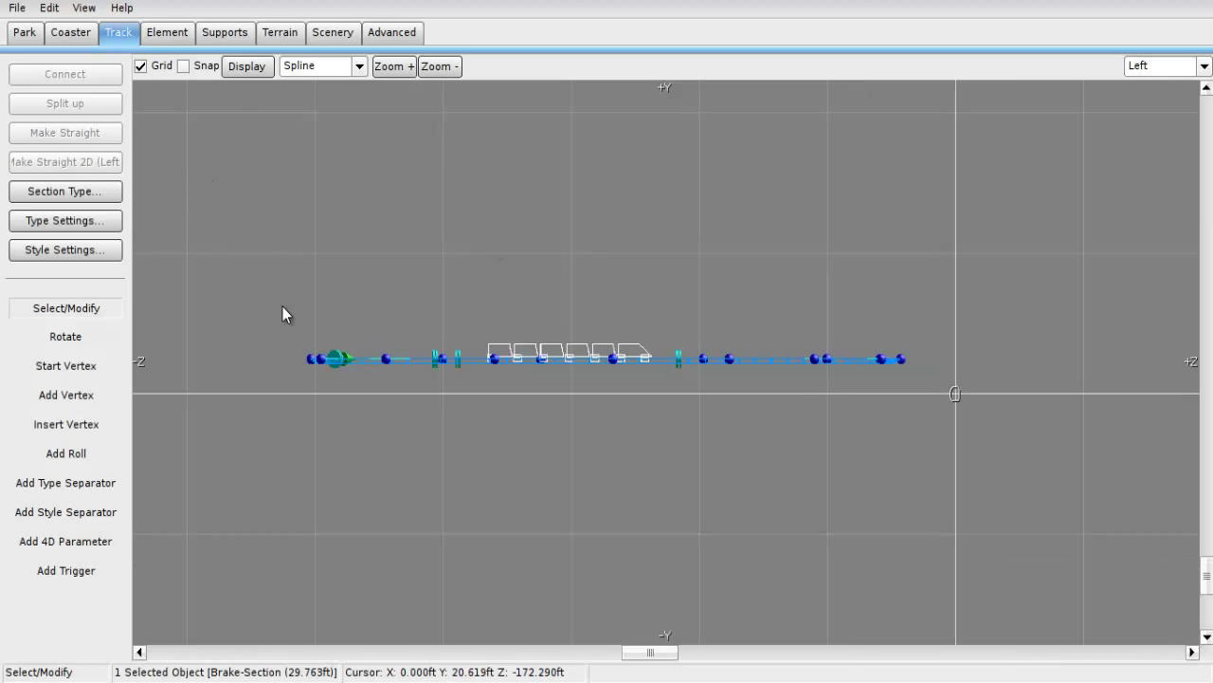
# Open the editor preferences and review the Common, Overlay, Precision and Limits settings.
pyautogui.click(19, 9)
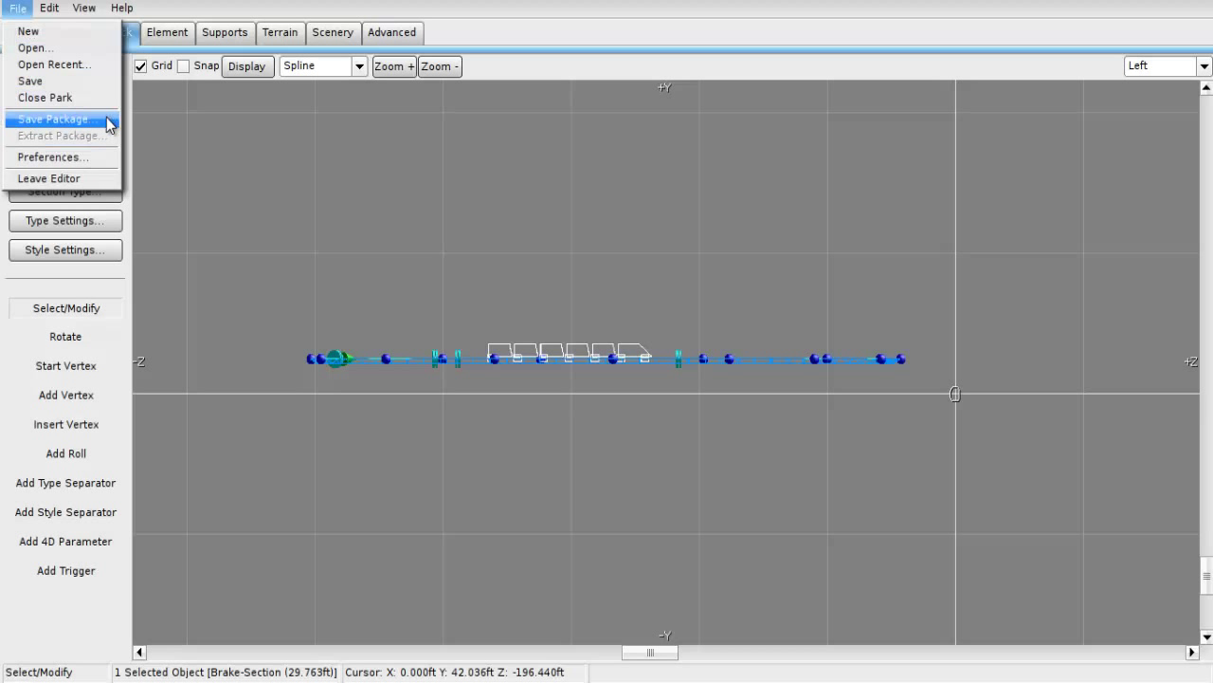
pyautogui.click(62, 162)
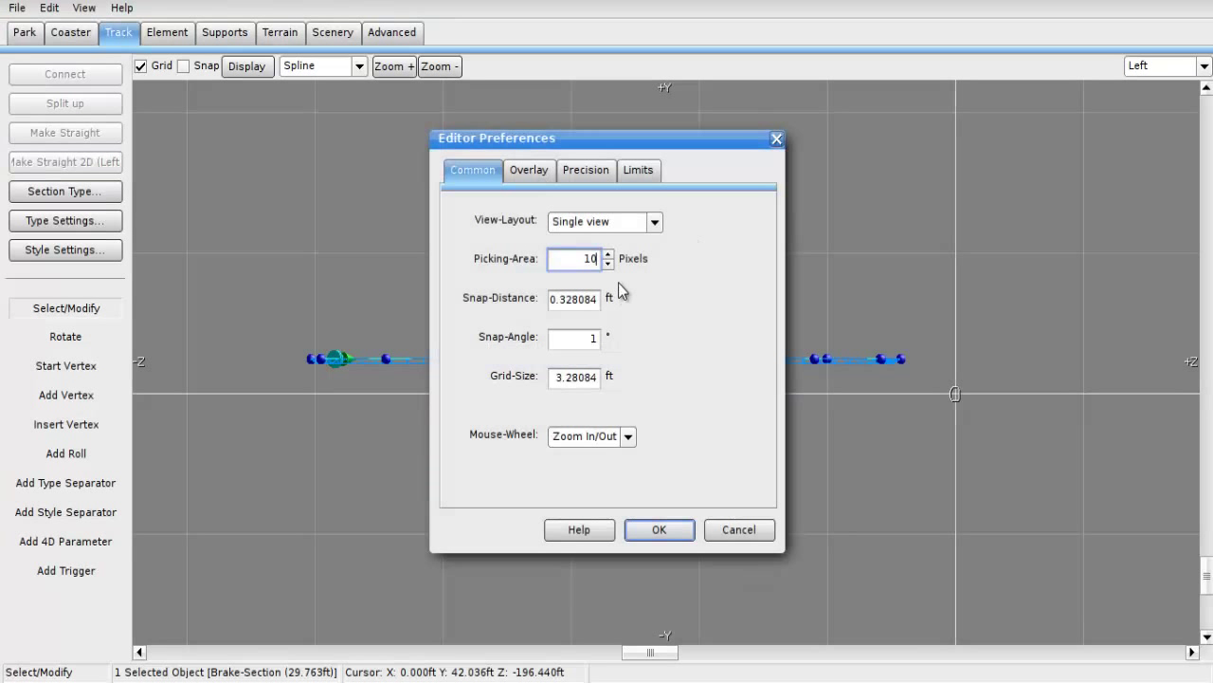
pyautogui.click(531, 173)
pyautogui.click(588, 175)
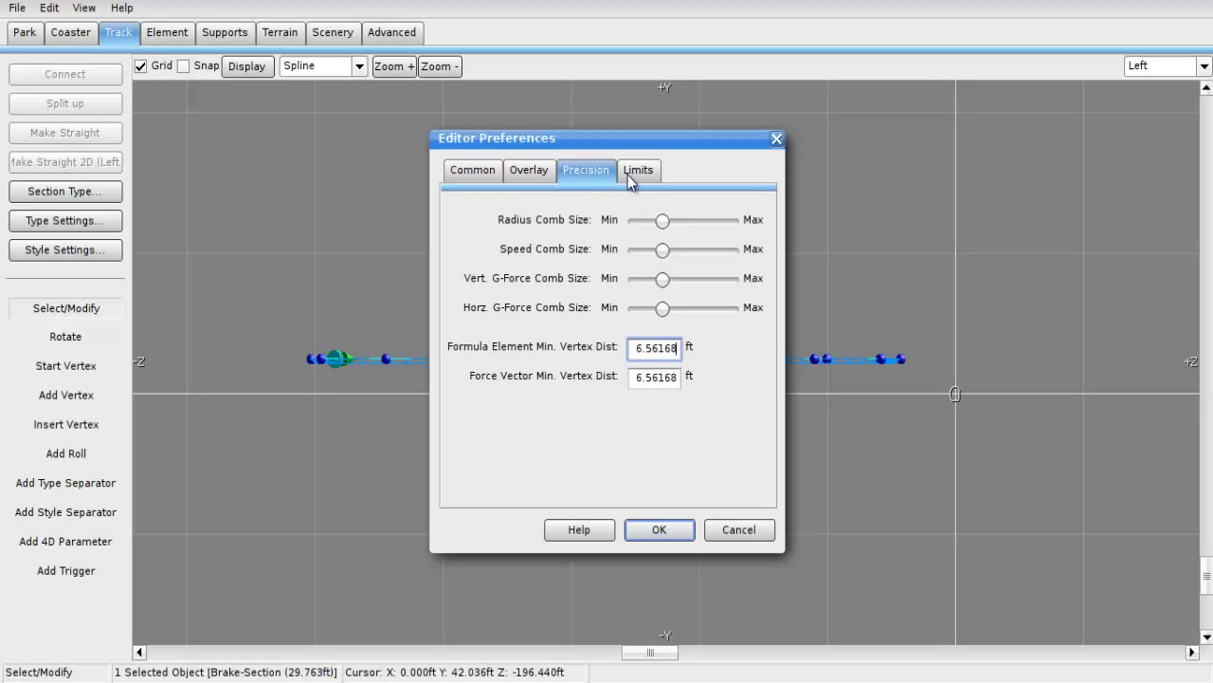
pyautogui.click(635, 175)
pyautogui.click(486, 174)
pyautogui.click(529, 171)
pyautogui.click(585, 171)
pyautogui.click(652, 176)
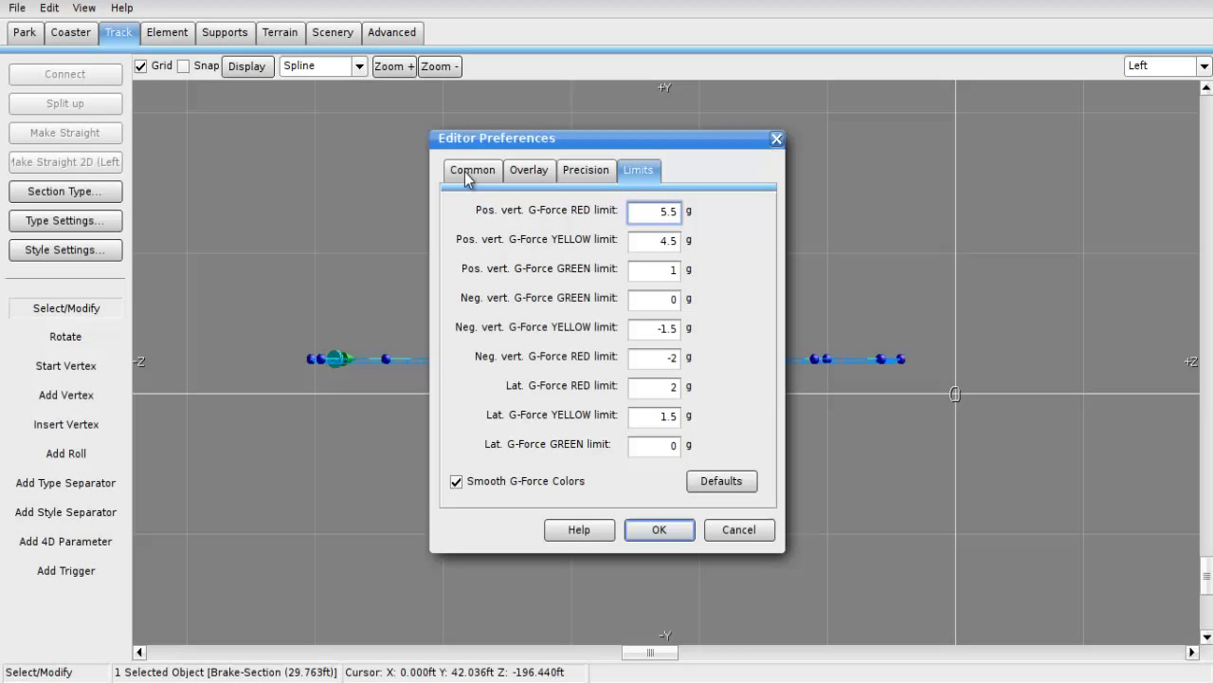
pyautogui.click(465, 180)
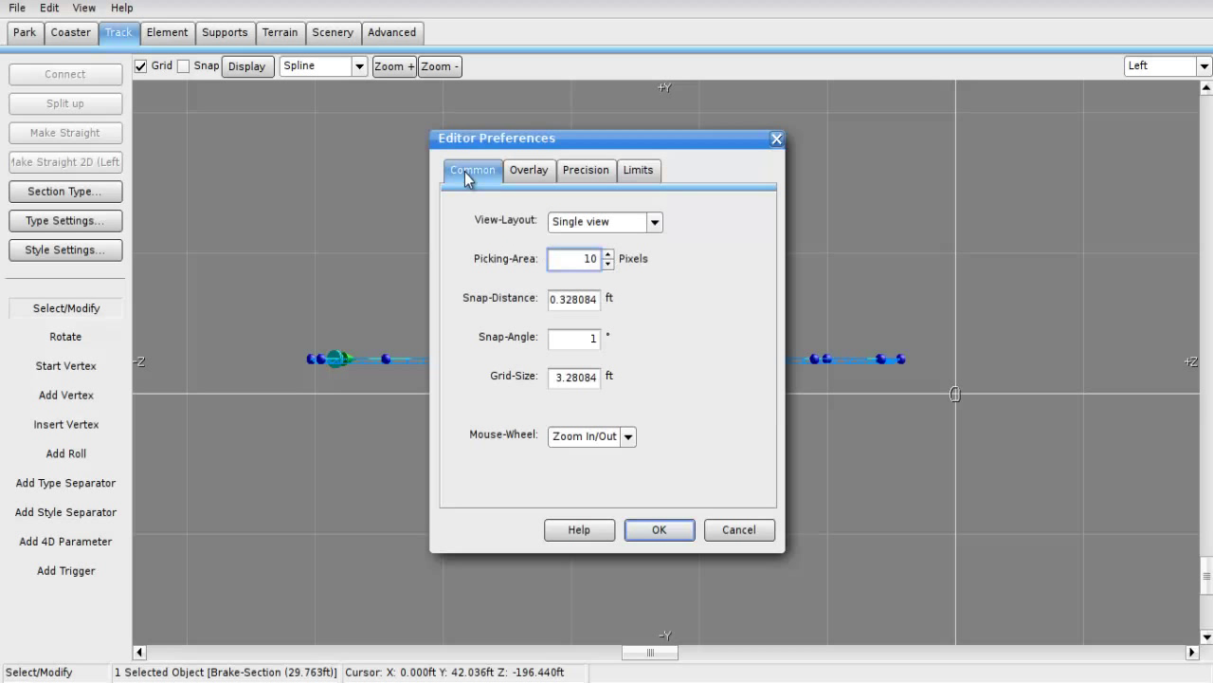
# Set the editor's view layout to Quad view and apply the preferences.
pyautogui.click(610, 223)
pyautogui.click(509, 245)
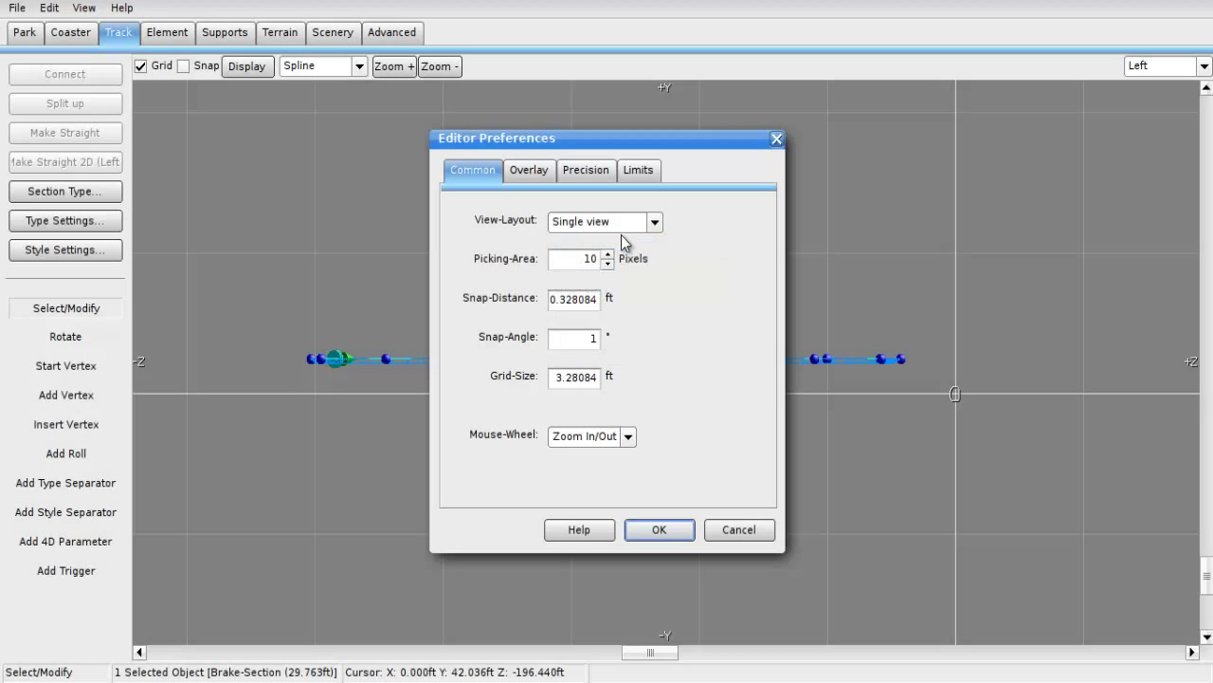
pyautogui.click(653, 223)
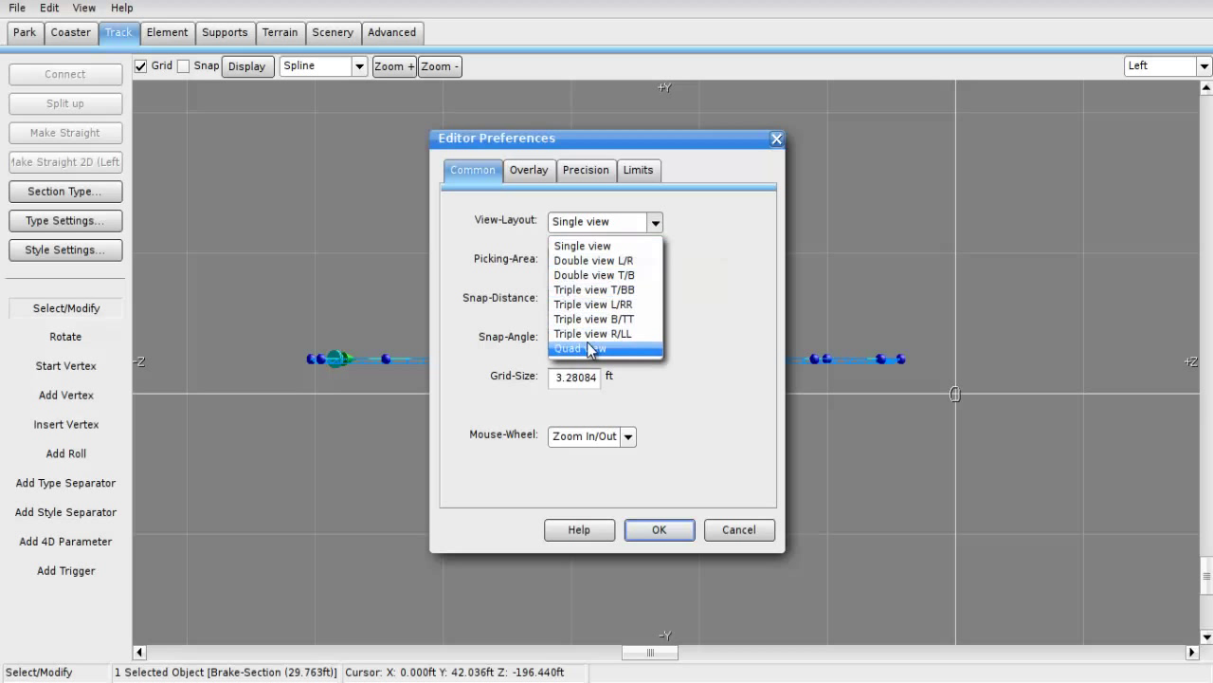
pyautogui.click(589, 349)
pyautogui.click(651, 533)
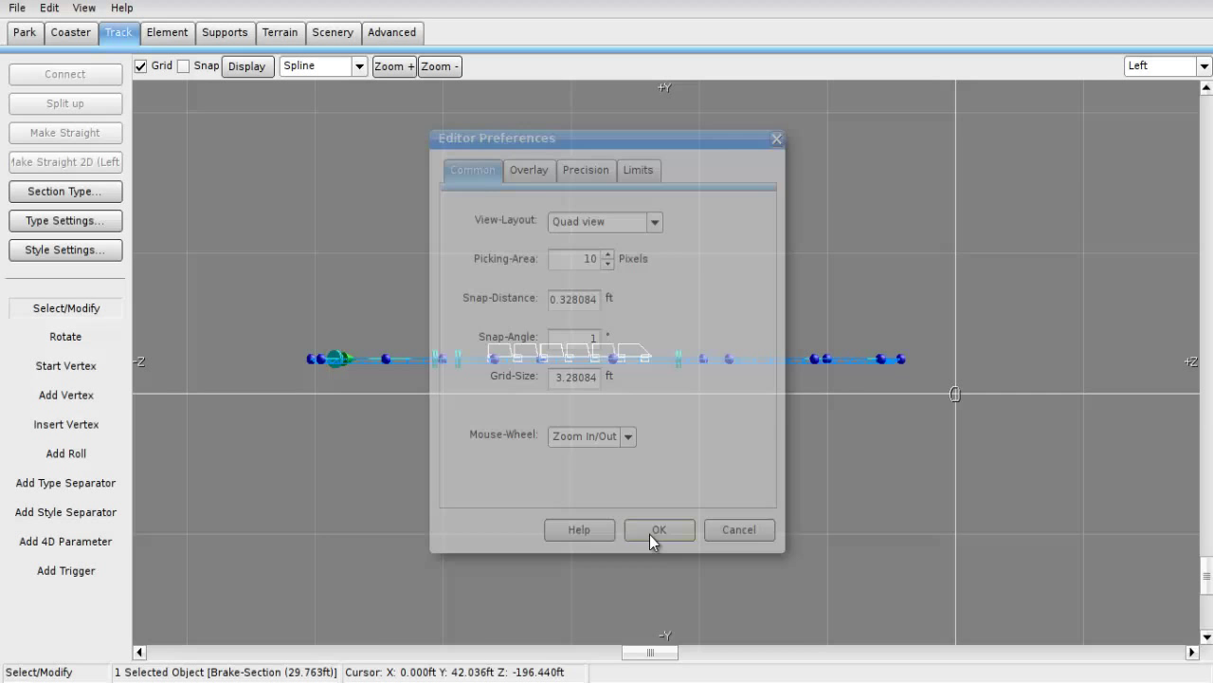
# Examine the quad layout and review the view options offered for its individual panes.
pyautogui.moveTo(441, 477); pyautogui.dragTo(590, 453, button='right')
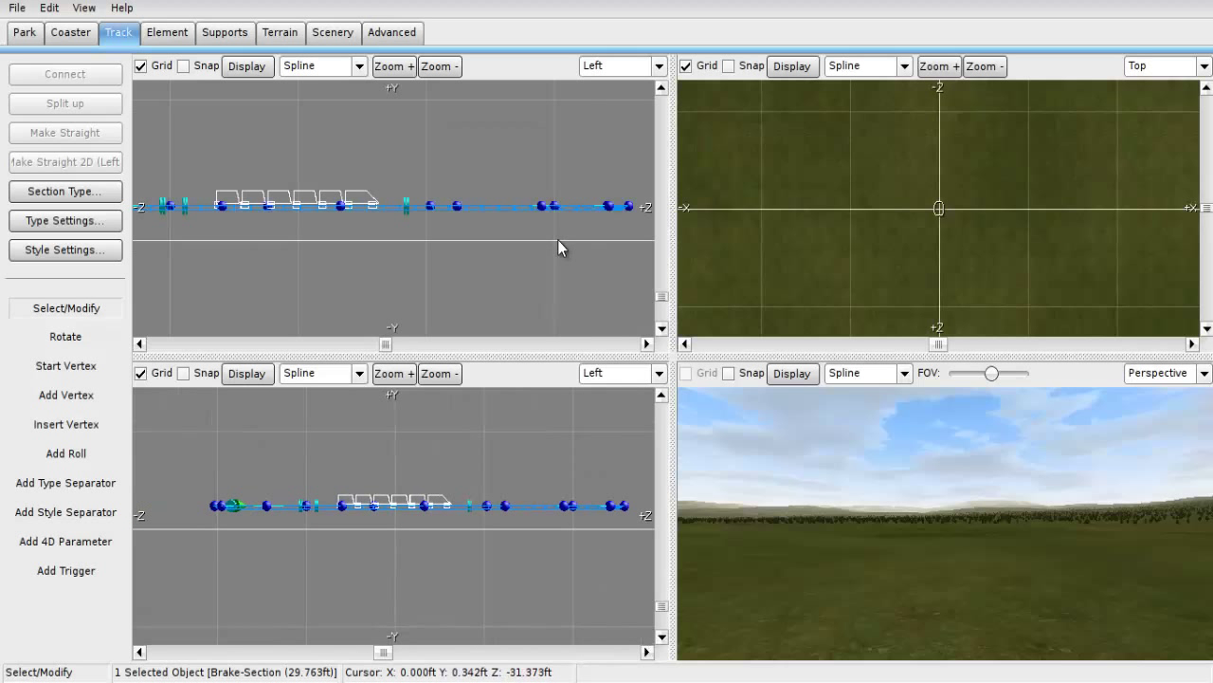
pyautogui.moveTo(558, 245)
pyautogui.mouseDown(button='right')
pyautogui.moveTo(525, 245)
pyautogui.moveTo(545, 223)
pyautogui.mouseUp(button='right')
pyautogui.click(607, 68)
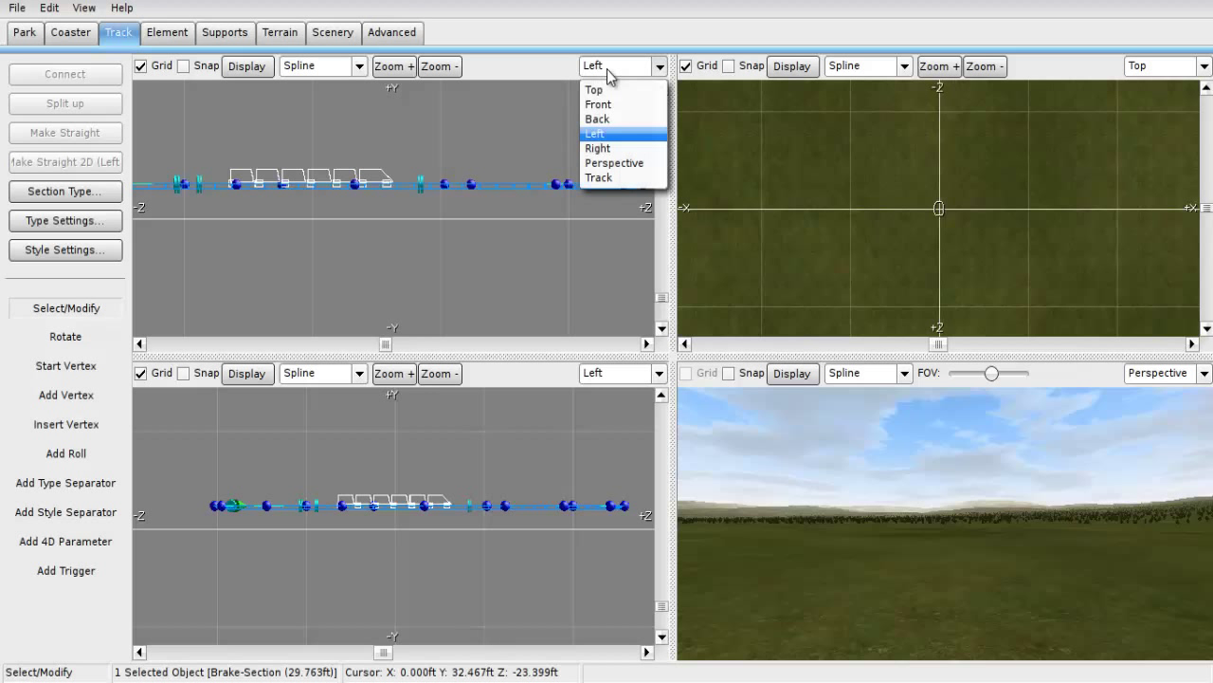
pyautogui.click(608, 70)
pyautogui.click(1147, 71)
pyautogui.click(1148, 72)
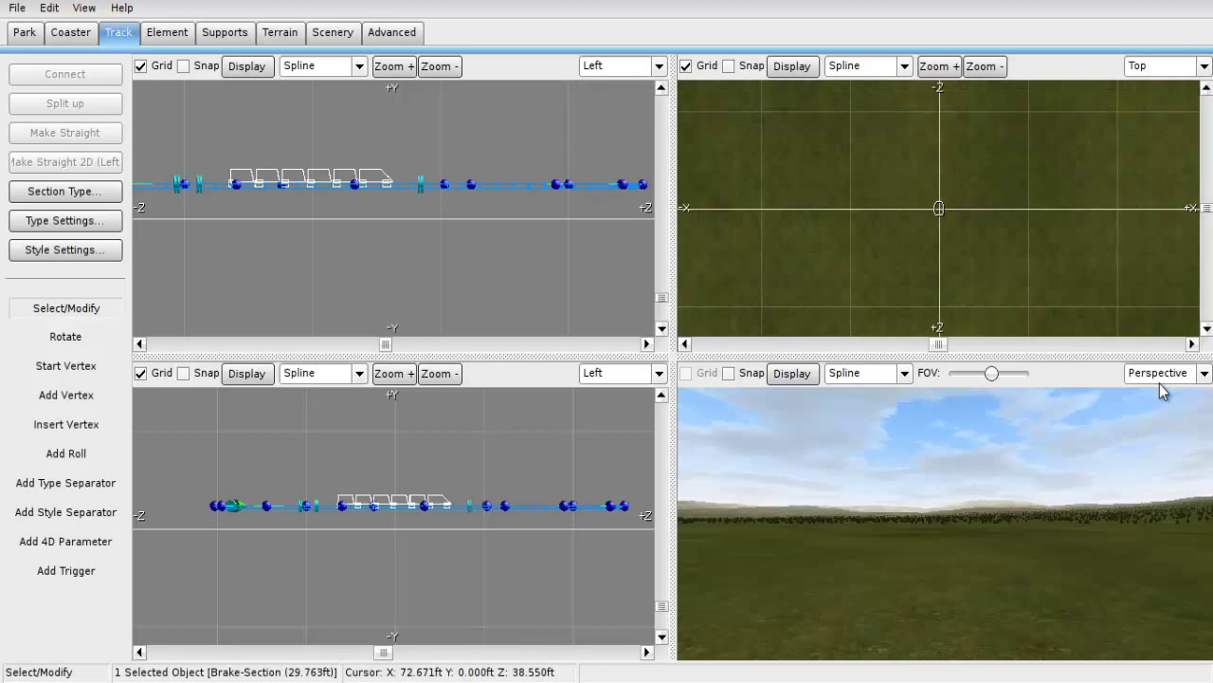
pyautogui.click(1160, 375)
pyautogui.click(1159, 375)
pyautogui.click(616, 376)
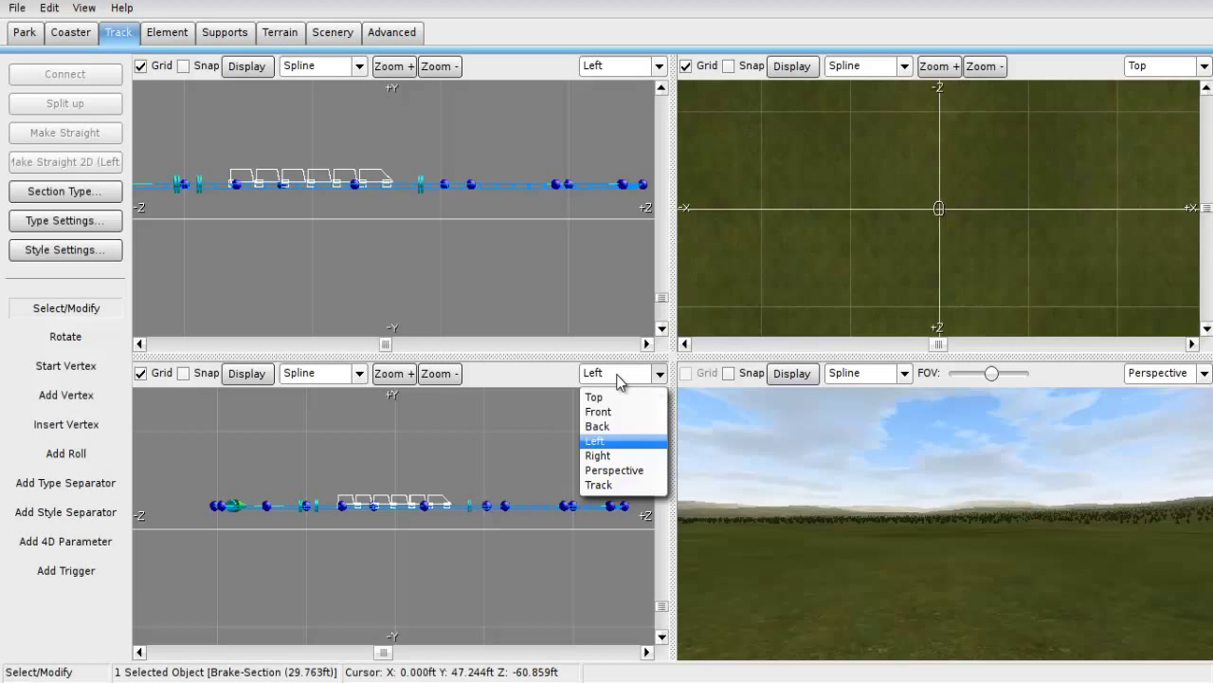
pyautogui.click(616, 376)
# Frame the whole track circuit in the Top and Perspective panes and check it in the lower Left view.
pyautogui.moveTo(857, 210); pyautogui.dragTo(1038, 265, button='right')
pyautogui.scroll(-5, 1029, 198)
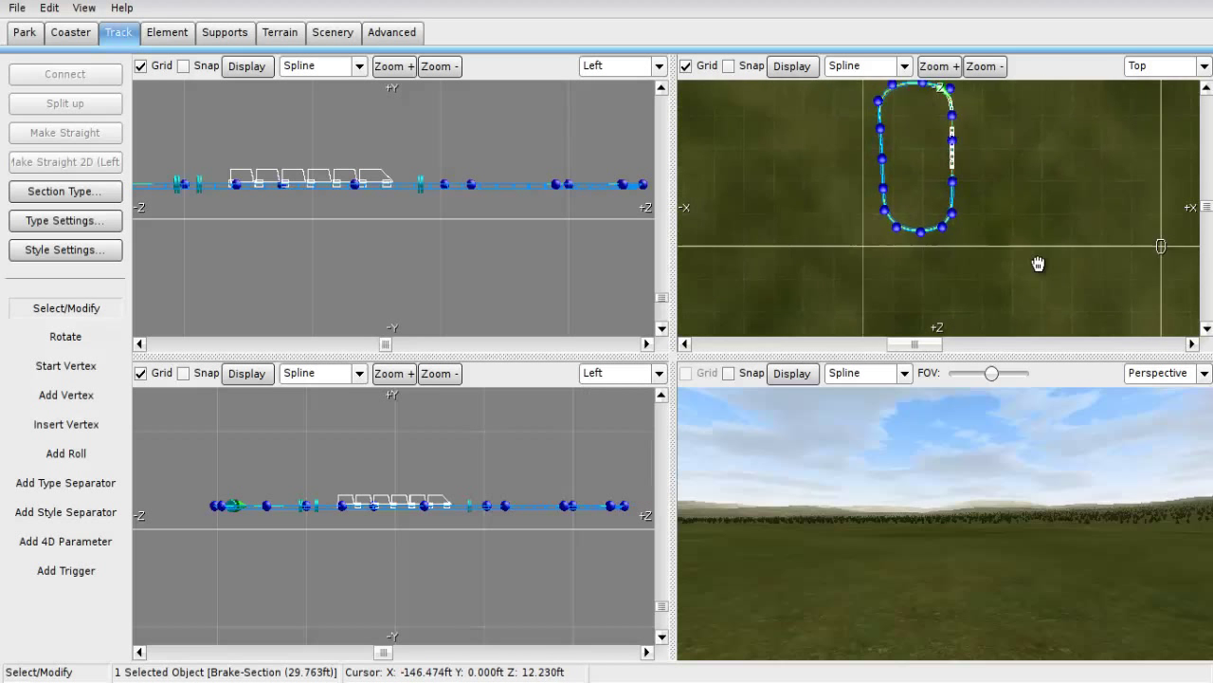
pyautogui.moveTo(1000, 186); pyautogui.dragTo(984, 230, button='right')
pyautogui.scroll(2, 981, 273)
pyautogui.scroll(-1, 1000, 194)
pyautogui.moveTo(960, 474); pyautogui.dragTo(608, 340, button='right')
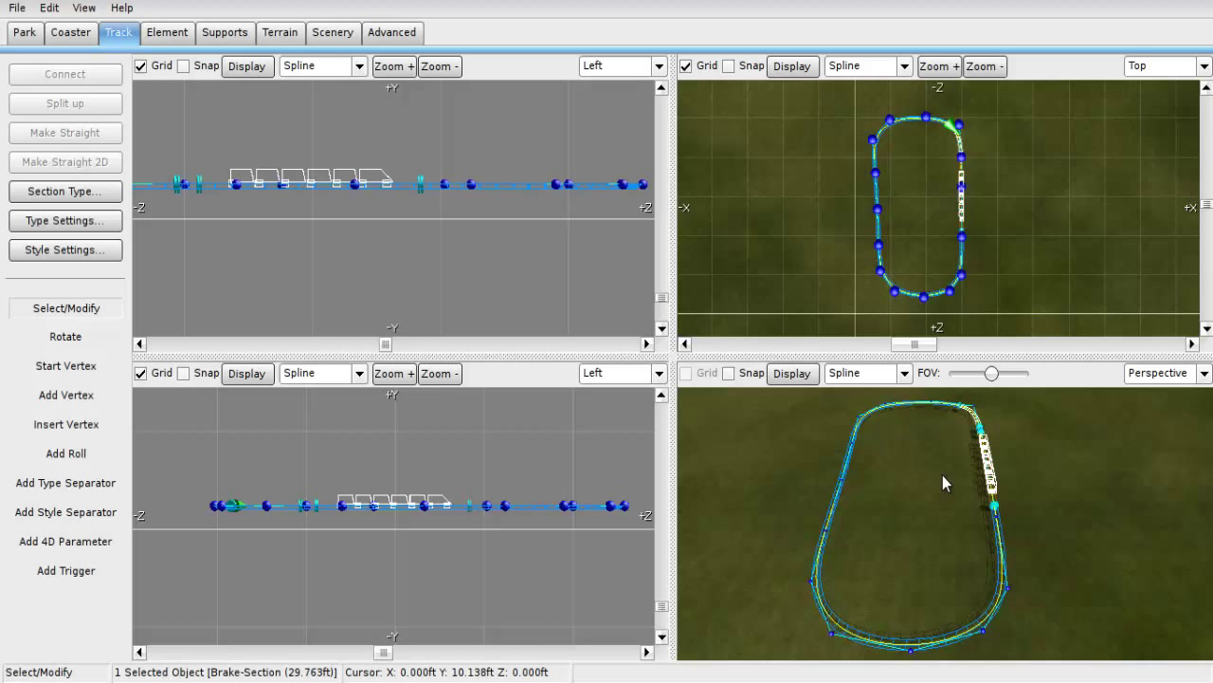
pyautogui.moveTo(411, 593); pyautogui.dragTo(357, 585, button='right')
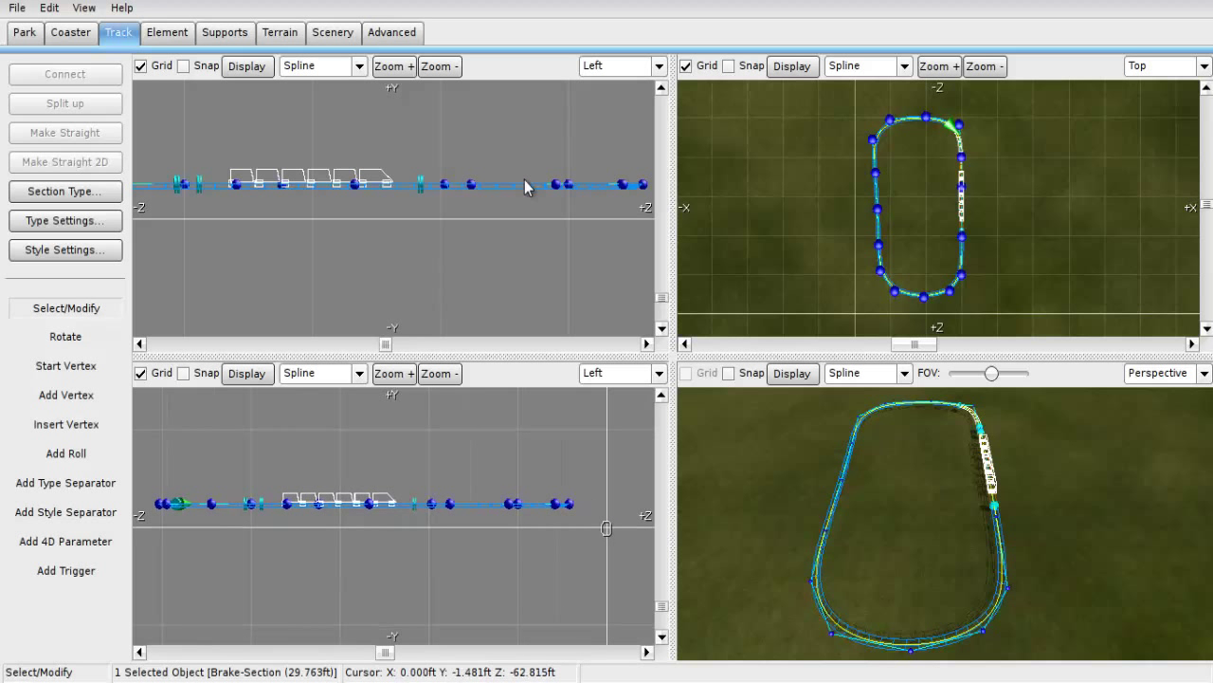
# Change the upper Left view pane to the Right view and frame the train and surrounding track in it.
pyautogui.click(624, 67)
pyautogui.click(607, 149)
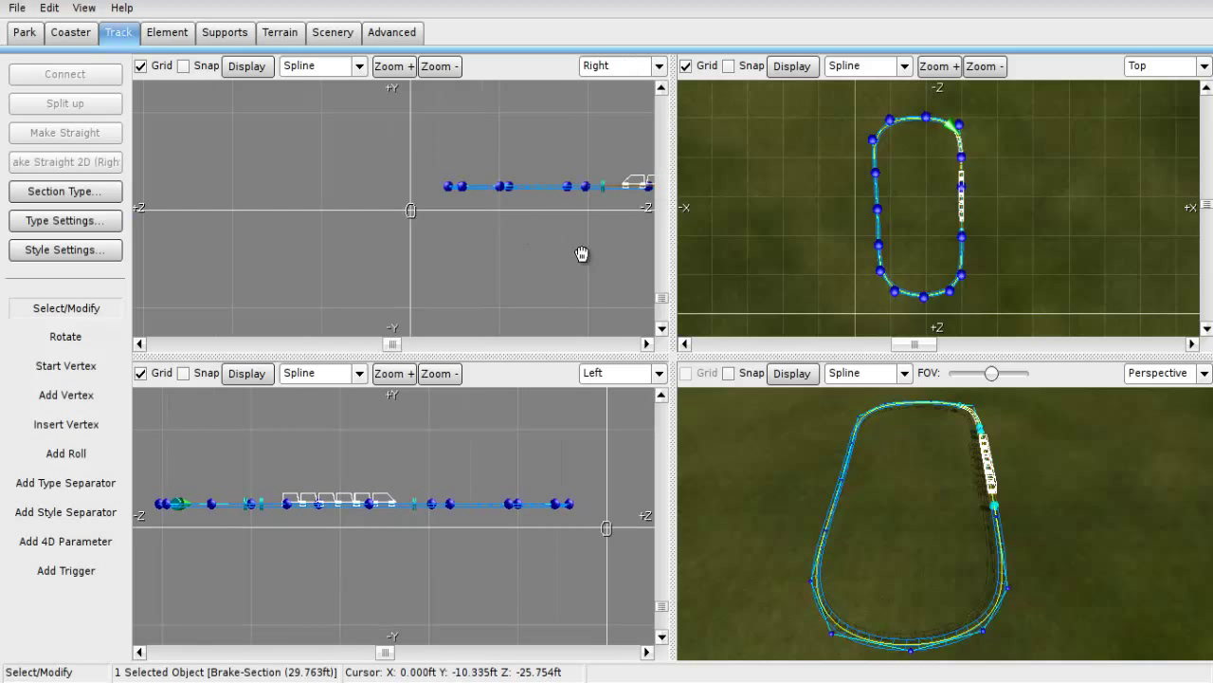
pyautogui.moveTo(494, 180); pyautogui.dragTo(564, 169, button='right')
pyautogui.scroll(2, 417, 144)
pyautogui.moveTo(405, 142); pyautogui.dragTo(440, 187, button='right')
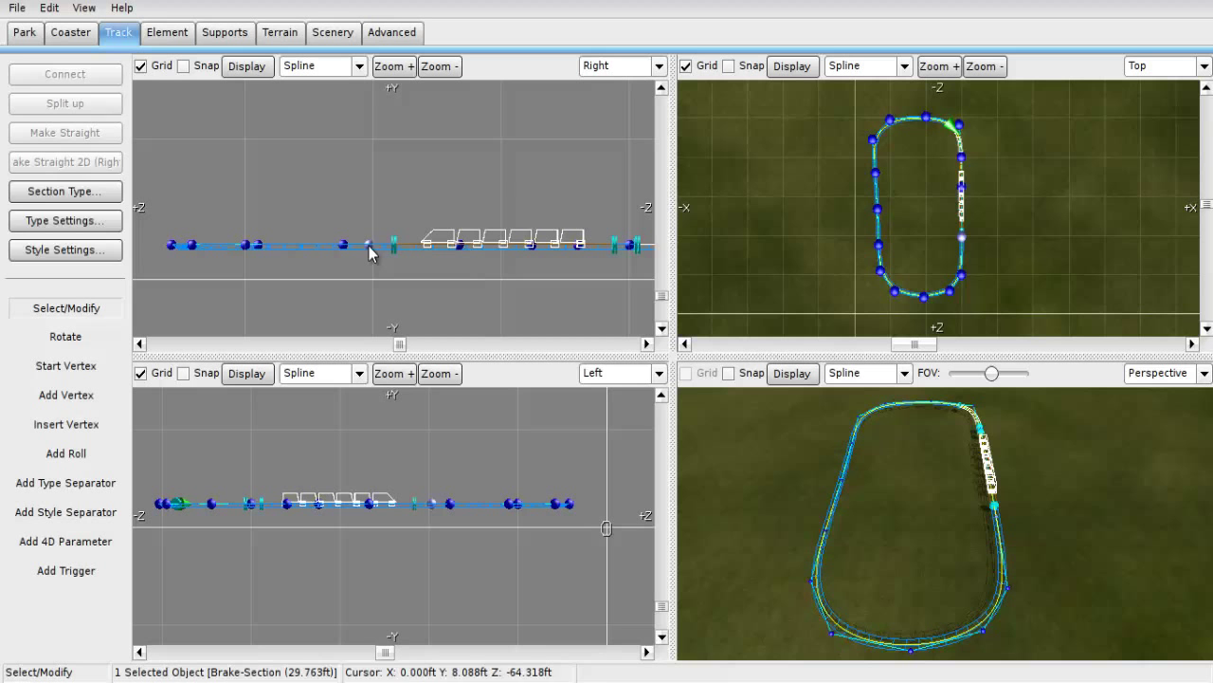
# Shift the track vertex just ahead of the train slightly toward the station in the Right view.
pyautogui.moveTo(369, 245)
pyautogui.mouseDown()
pyautogui.moveTo(365, 104)
pyautogui.moveTo(375, 256)
pyautogui.moveTo(379, 245)
pyautogui.mouseUp()
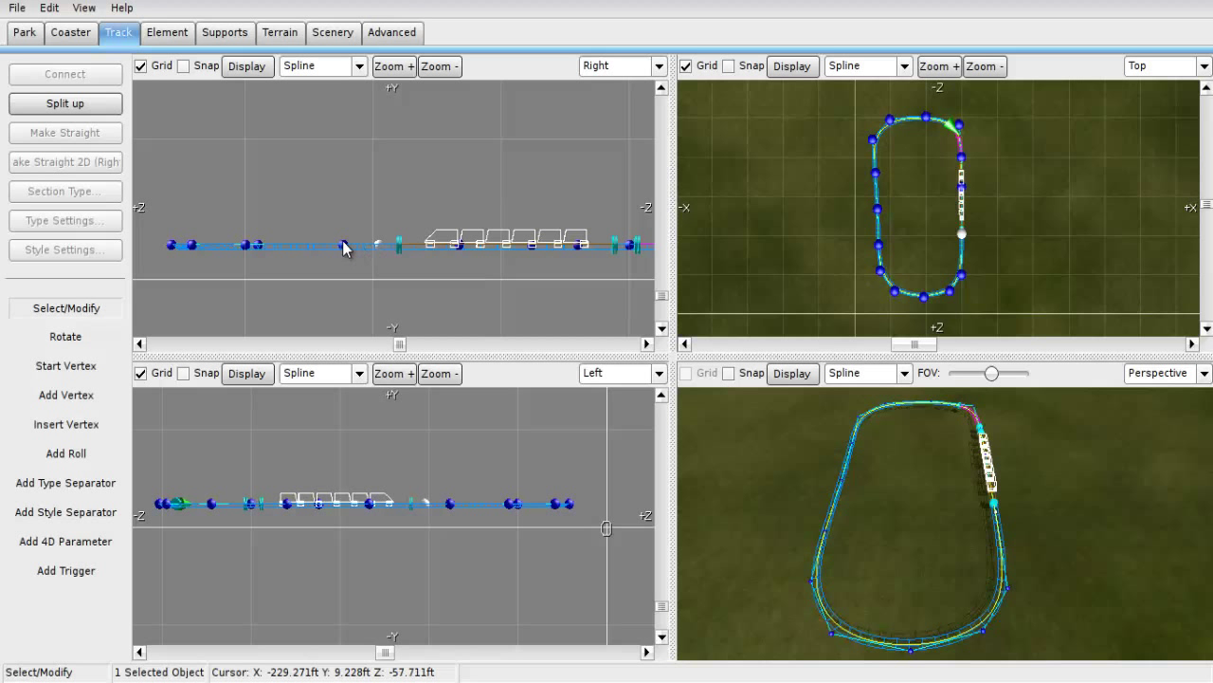
pyautogui.click(345, 247)
pyautogui.click(342, 223)
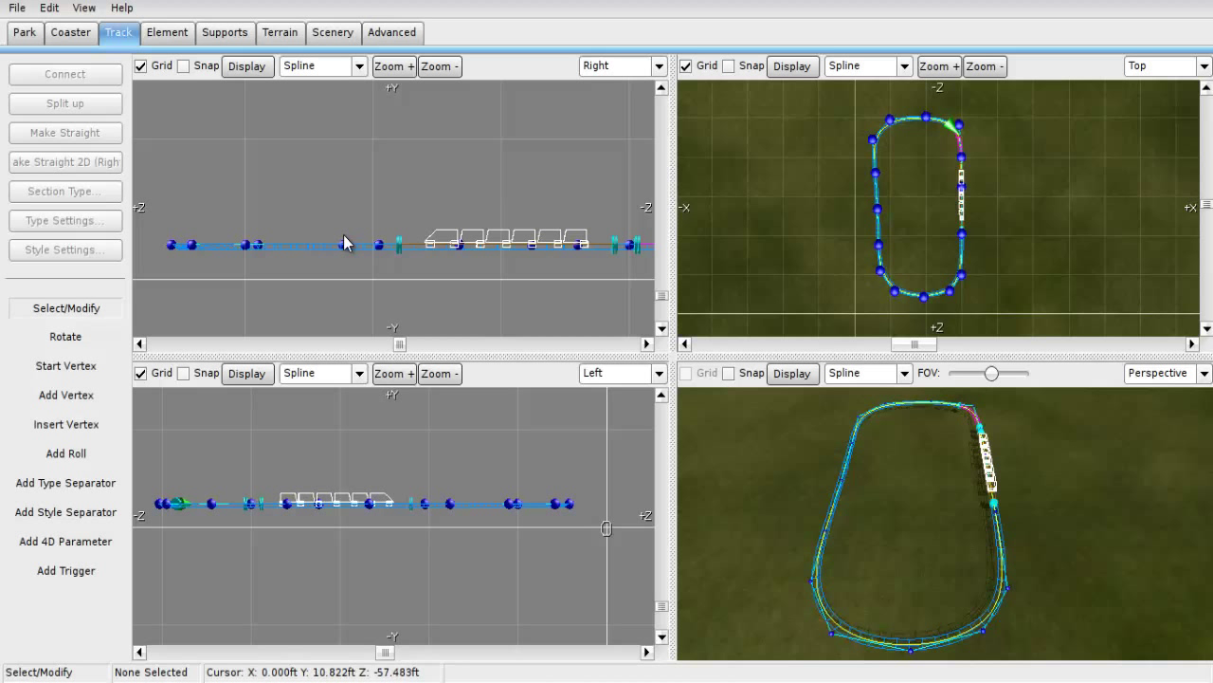
pyautogui.moveTo(305, 235); pyautogui.dragTo(389, 235, button='right')
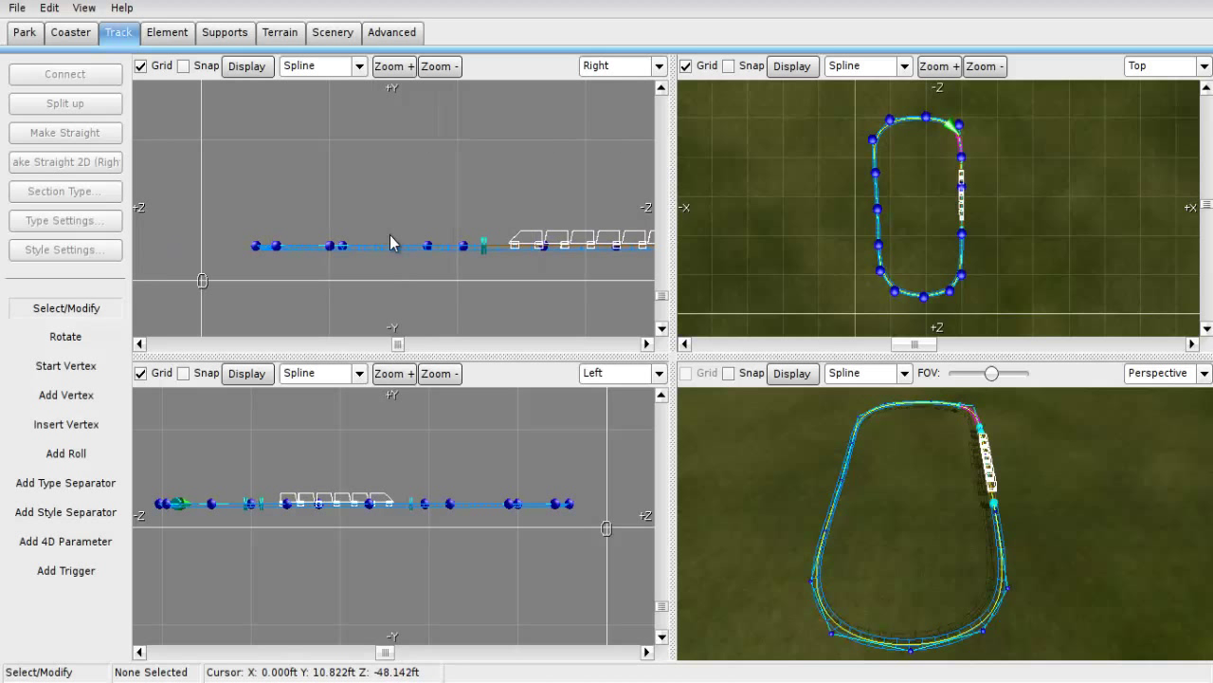
pyautogui.moveTo(487, 230); pyautogui.dragTo(552, 199, button='right')
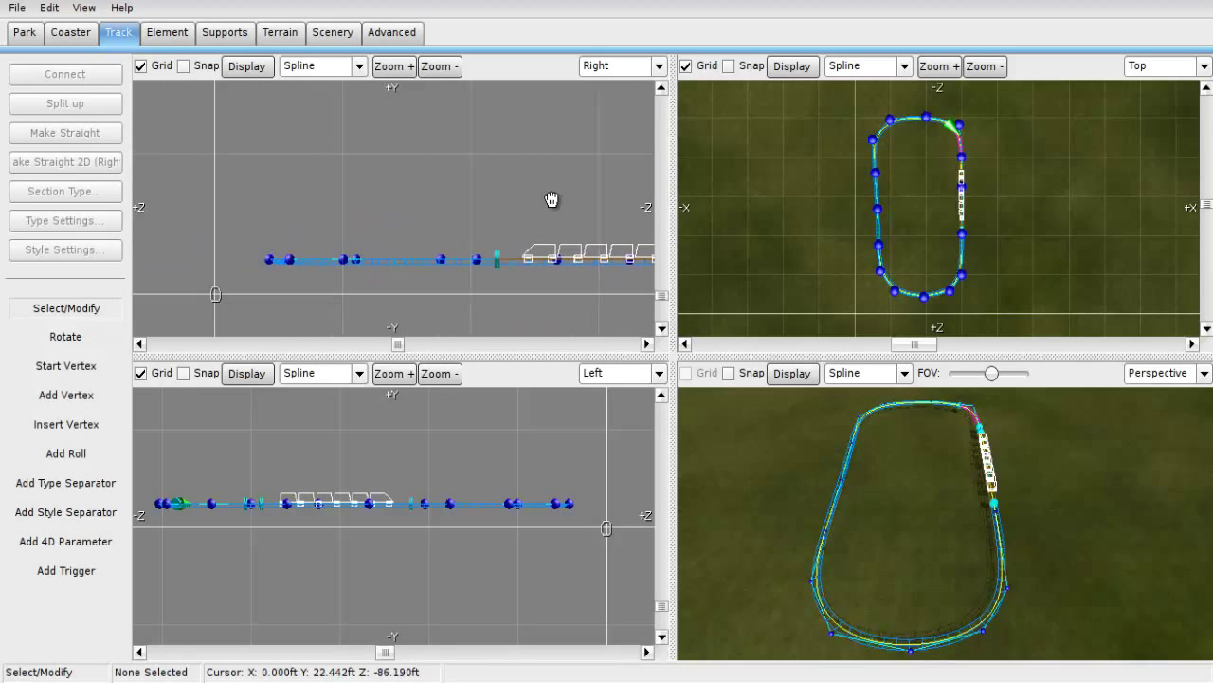
# Readjust the vertex ahead of the train in the Right view and position it close to the station's end separator in the Top view.
pyautogui.moveTo(478, 253)
pyautogui.mouseDown()
pyautogui.moveTo(475, 226)
pyautogui.moveTo(477, 262)
pyautogui.mouseUp()
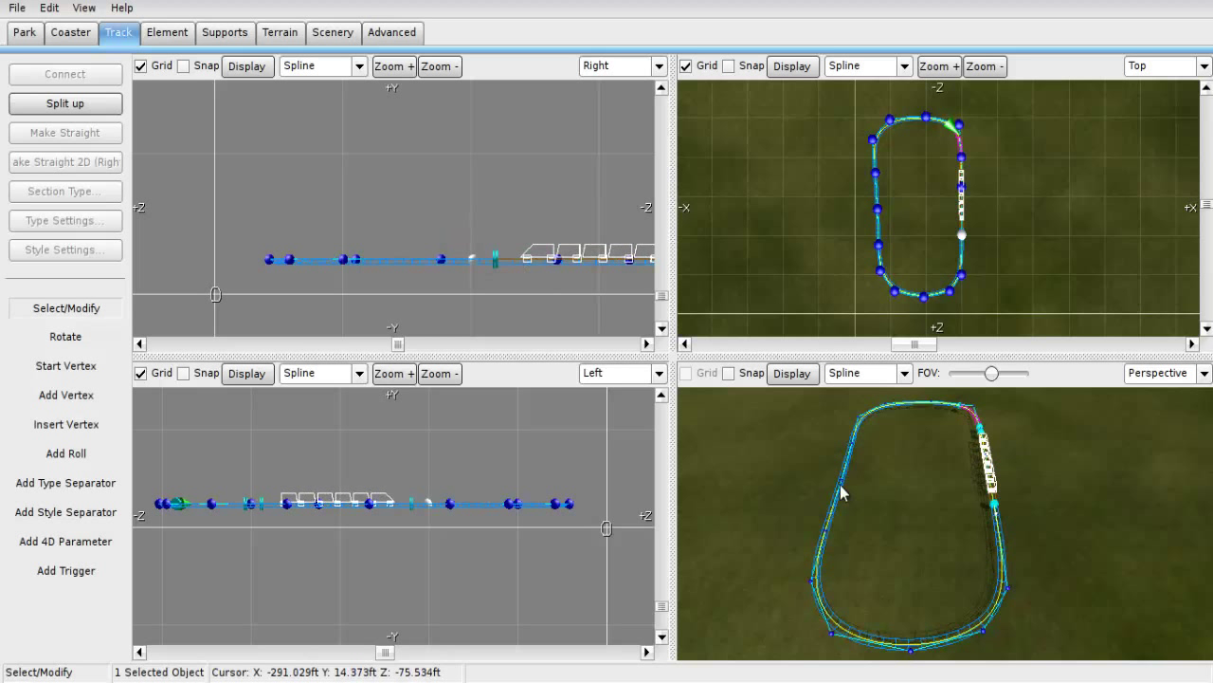
pyautogui.rightClick(918, 250)
pyautogui.moveTo(937, 220); pyautogui.dragTo(934, 164, button='right')
pyautogui.scroll(2, 857, 203)
pyautogui.scroll(3, 935, 164)
pyautogui.moveTo(939, 243); pyautogui.dragTo(782, 198, button='right')
pyautogui.scroll(4, 782, 198)
pyautogui.moveTo(797, 194); pyautogui.dragTo(945, 244, button='right')
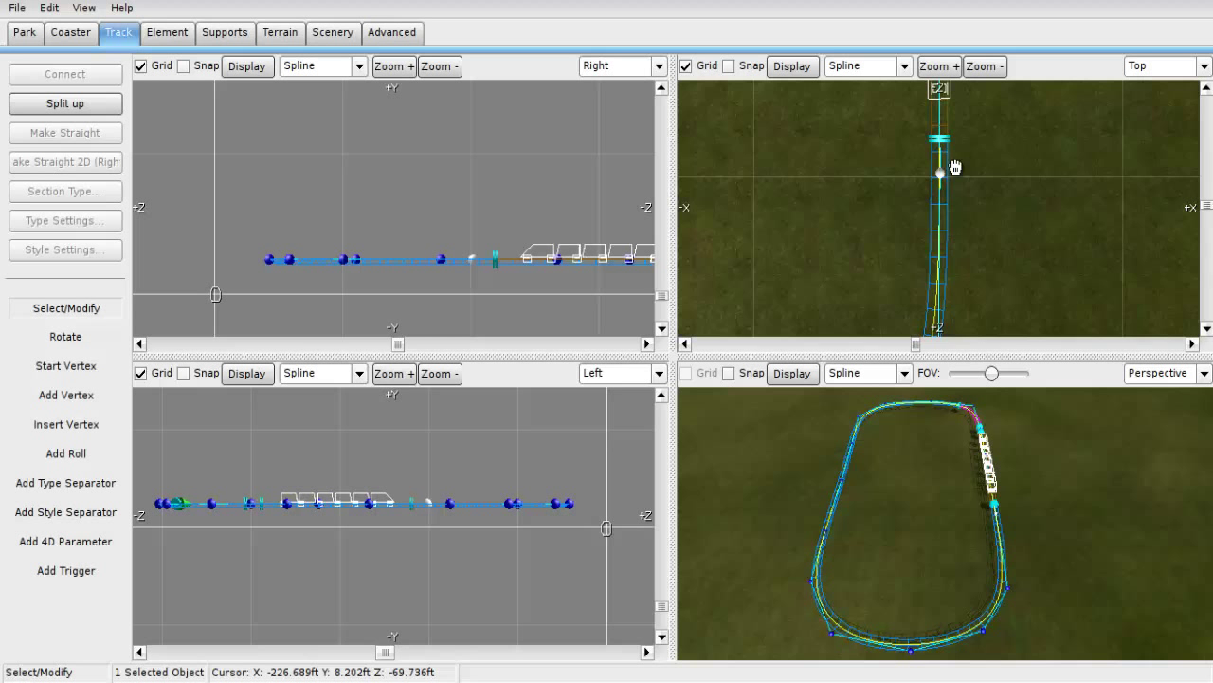
pyautogui.moveTo(955, 167); pyautogui.dragTo(929, 230, button='right')
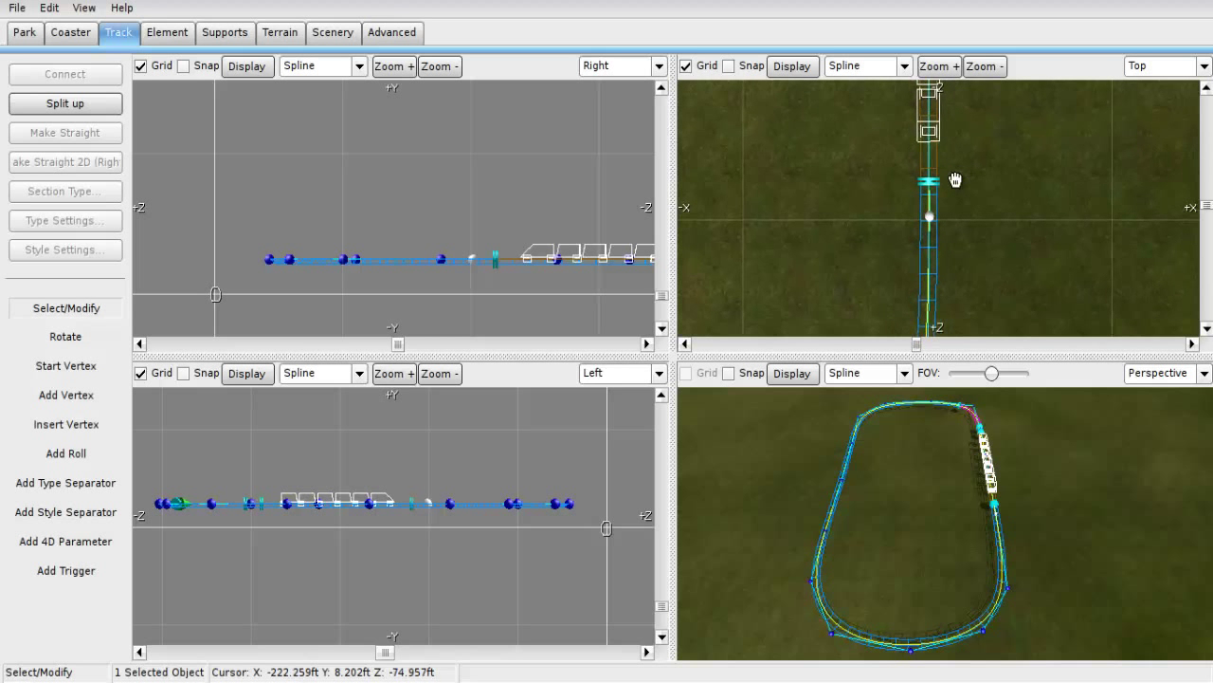
pyautogui.moveTo(954, 181); pyautogui.dragTo(921, 223, button='right')
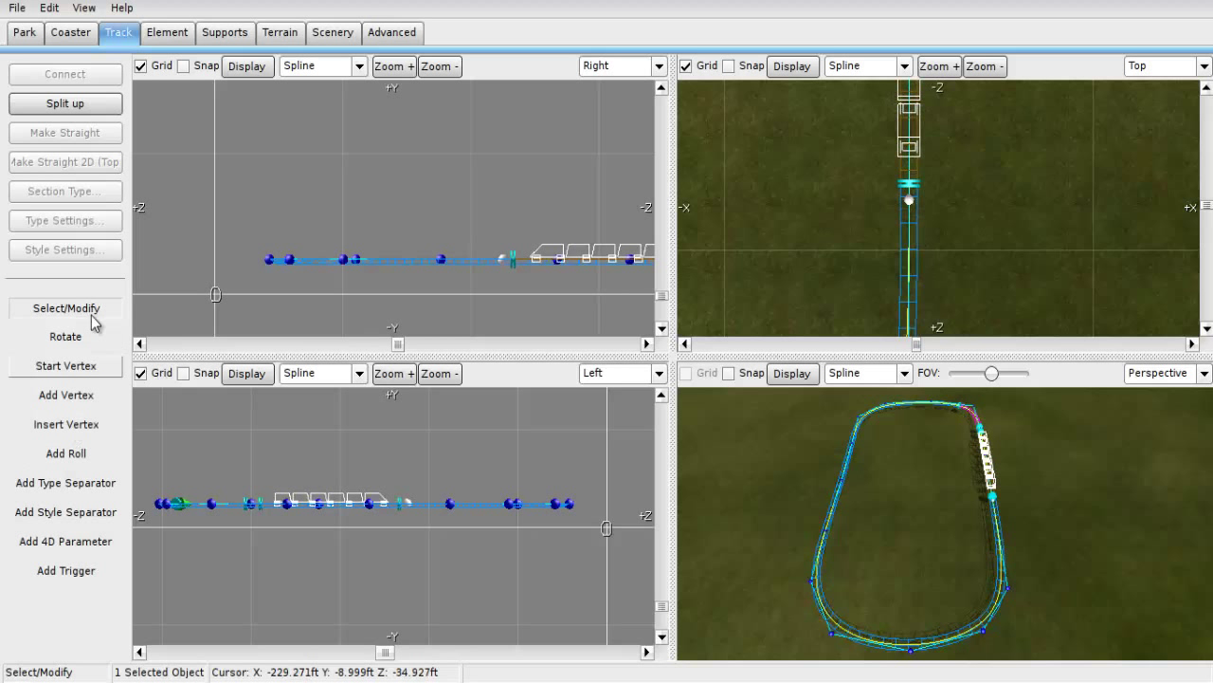
# Insert a new vertex in the straight track between the station exit and the first curve, and return to Select/Modify mode.
pyautogui.click(68, 427)
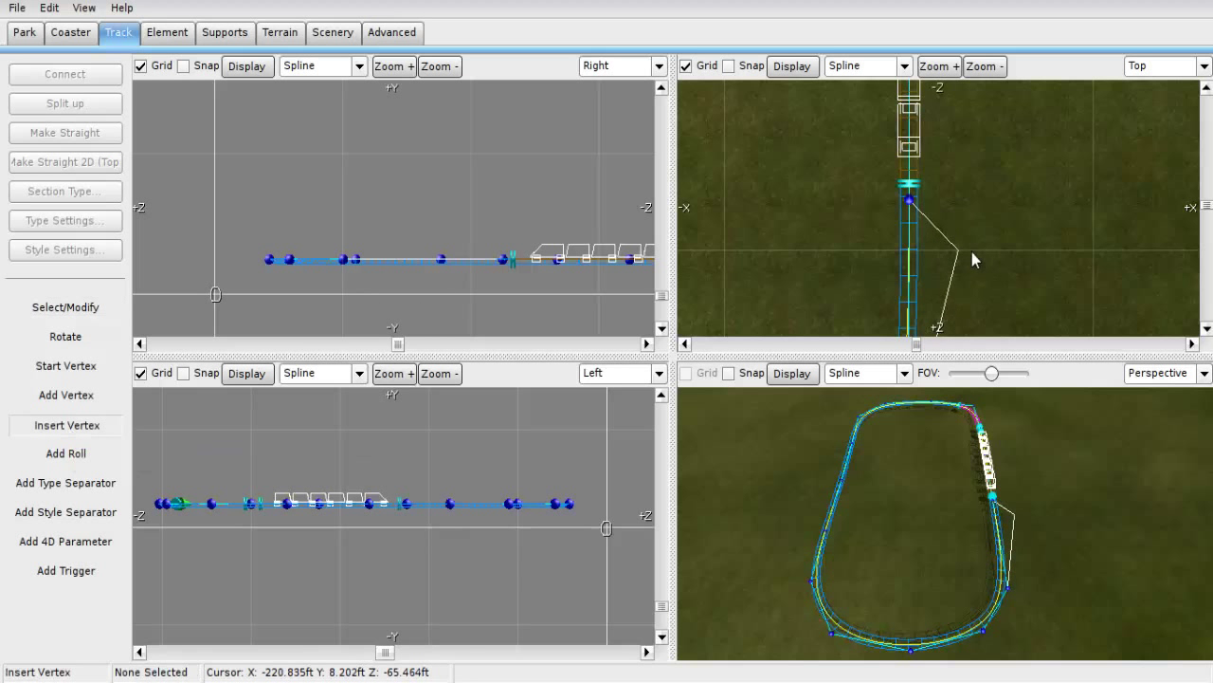
pyautogui.scroll(-2, 972, 254)
pyautogui.moveTo(972, 273); pyautogui.dragTo(956, 181, button='right')
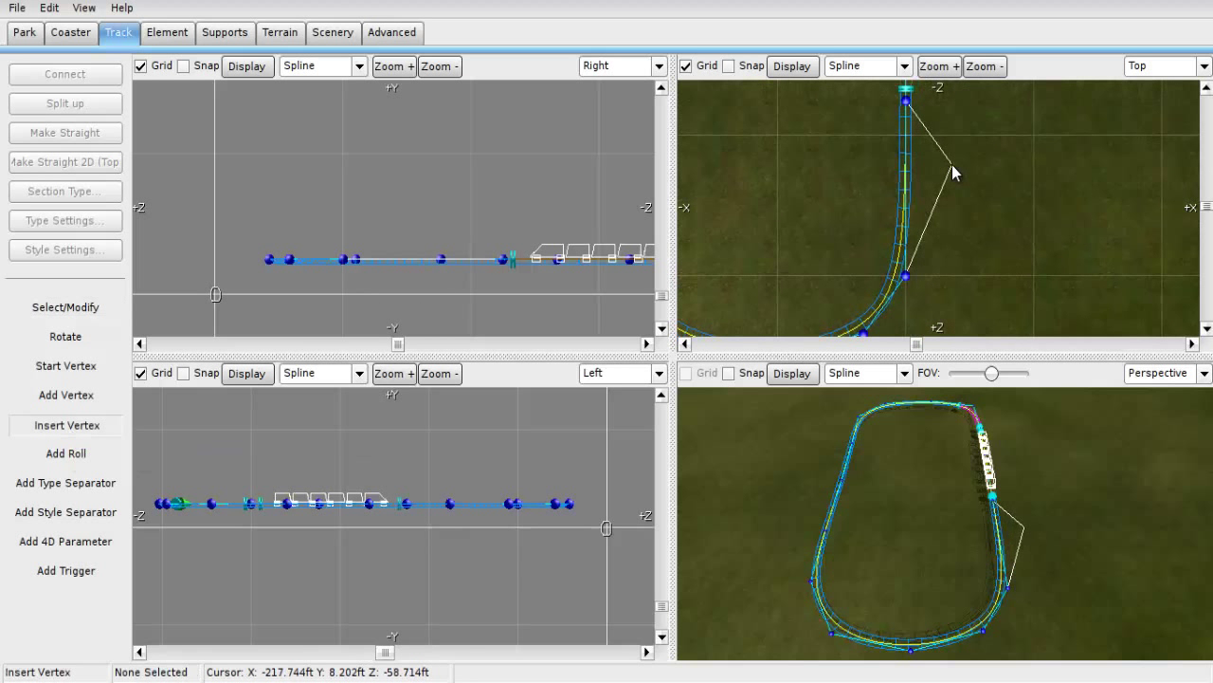
pyautogui.rightClick(951, 165)
pyautogui.rightClick(940, 138)
pyautogui.moveTo(953, 137); pyautogui.dragTo(909, 163, button='right')
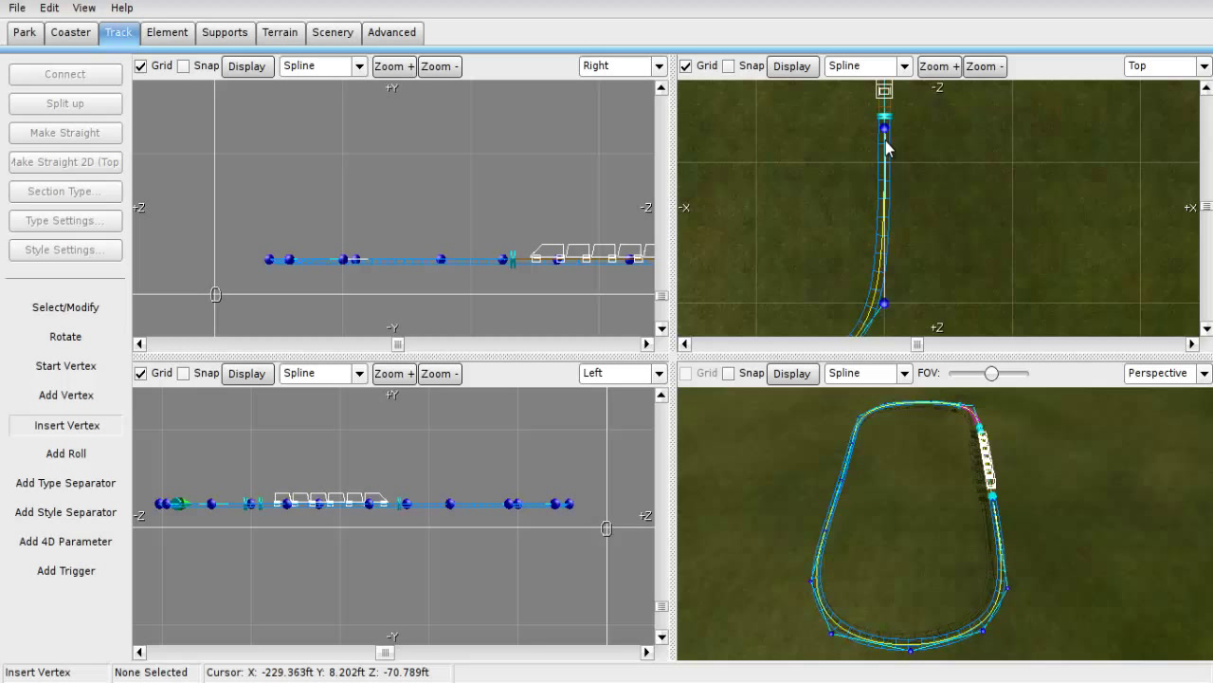
pyautogui.click(884, 146)
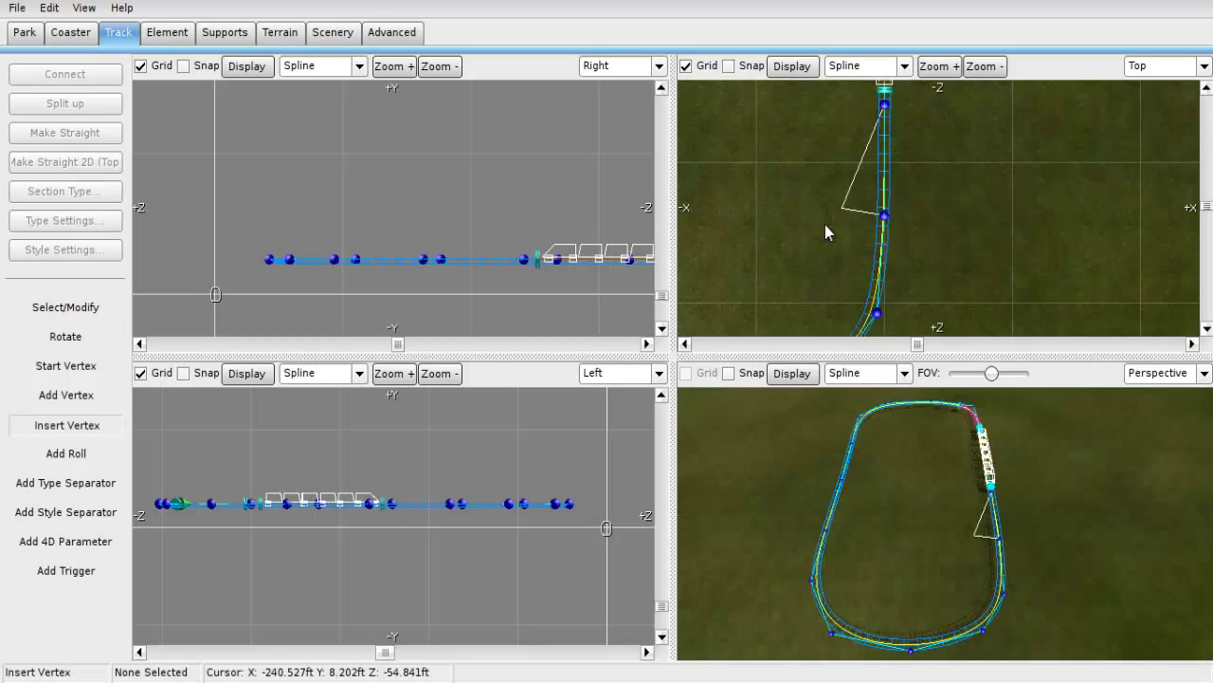
pyautogui.moveTo(823, 165); pyautogui.dragTo(819, 201, button='right')
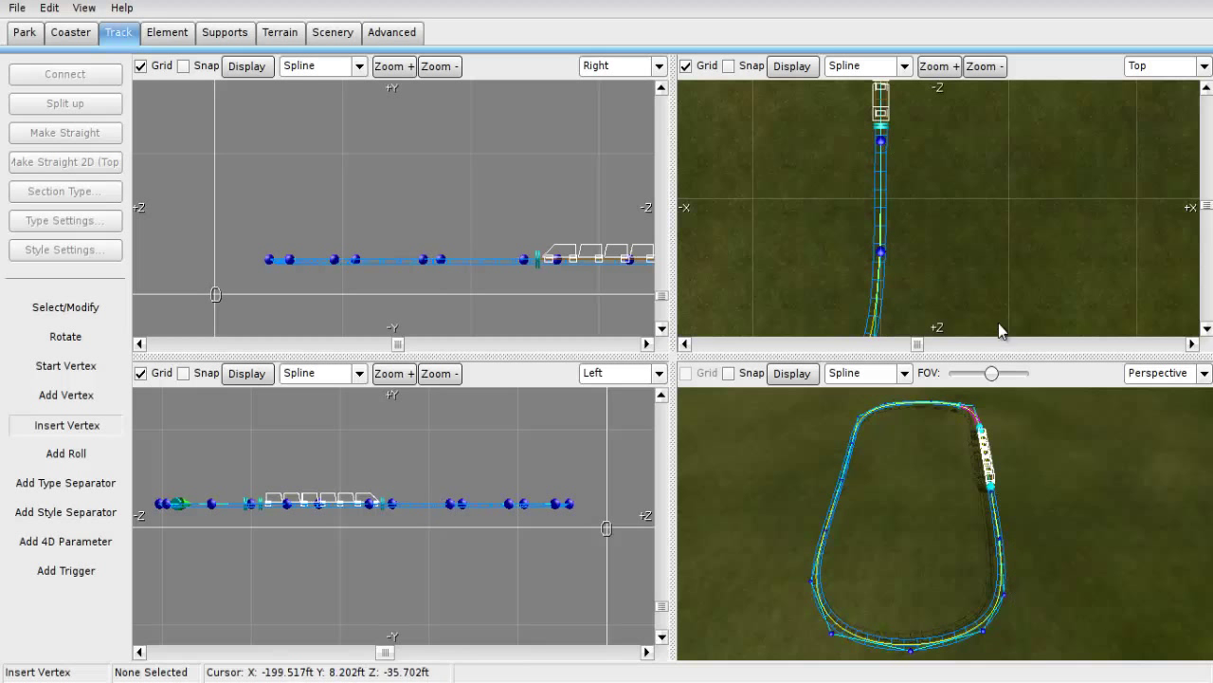
pyautogui.click(70, 313)
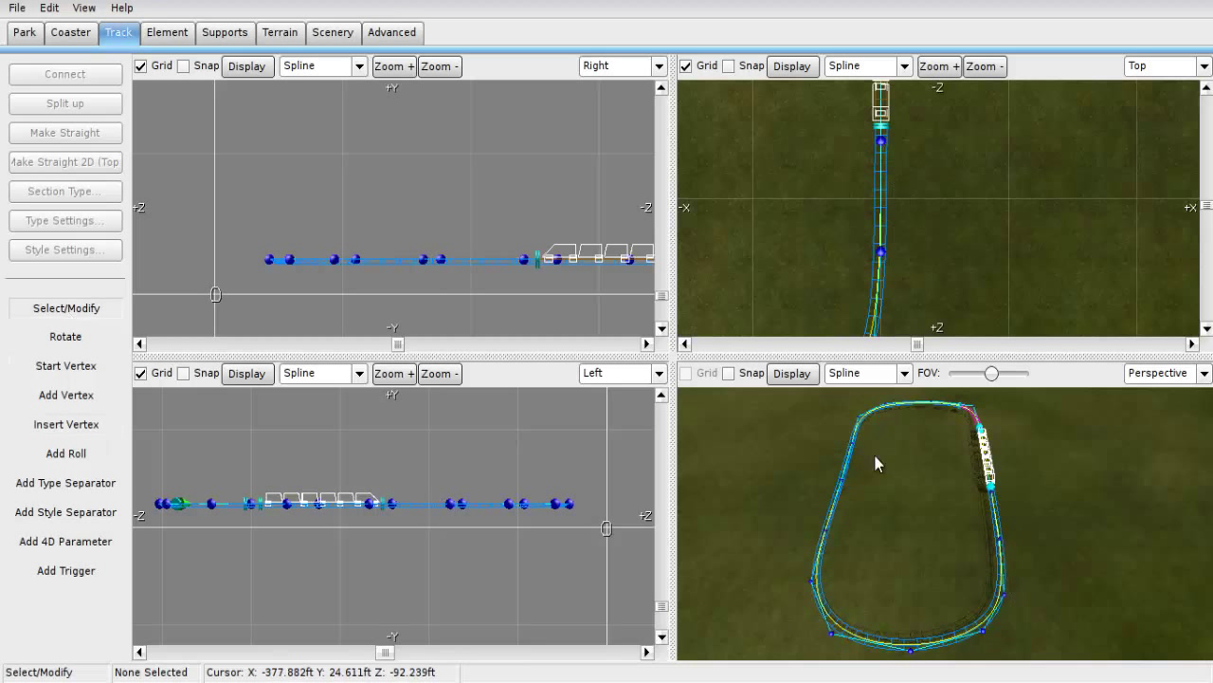
# Raise the vertex on the straight after the station exit in the Right view to form a tall hill.
pyautogui.moveTo(962, 451)
pyautogui.mouseDown(button='right')
pyautogui.moveTo(608, 343)
pyautogui.moveTo(962, 451)
pyautogui.mouseUp(button='right')
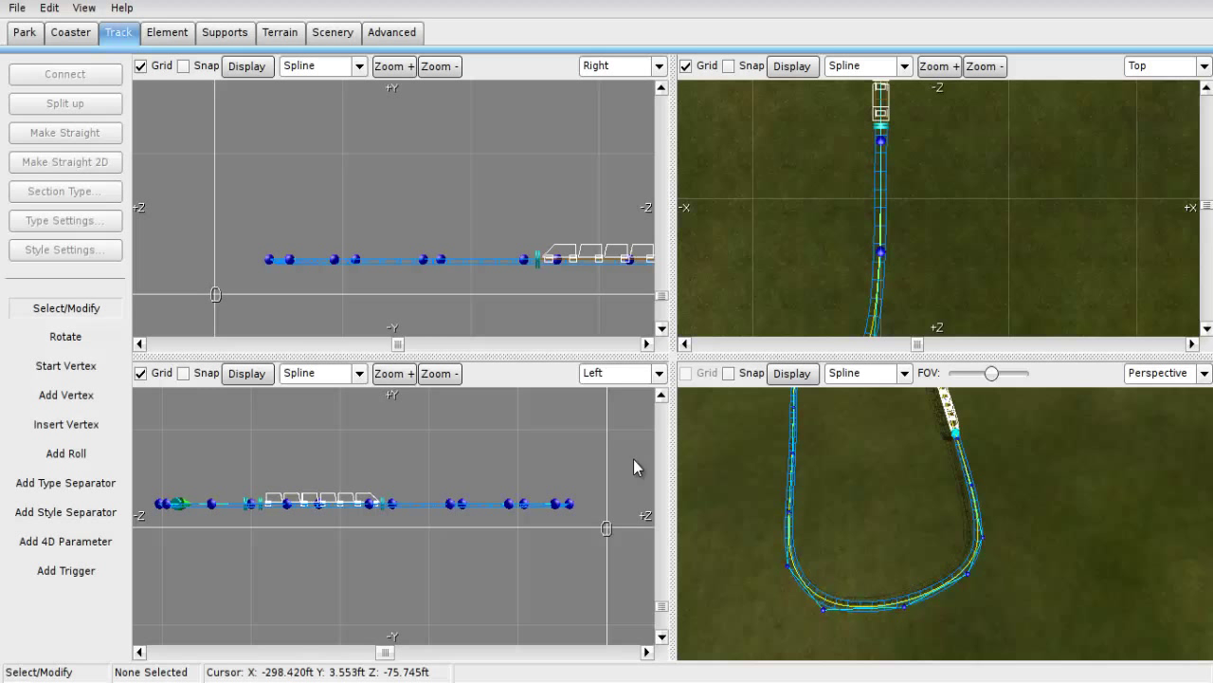
pyautogui.moveTo(353, 230); pyautogui.dragTo(166, 258, button='right')
pyautogui.moveTo(237, 205); pyautogui.dragTo(433, 222, button='right')
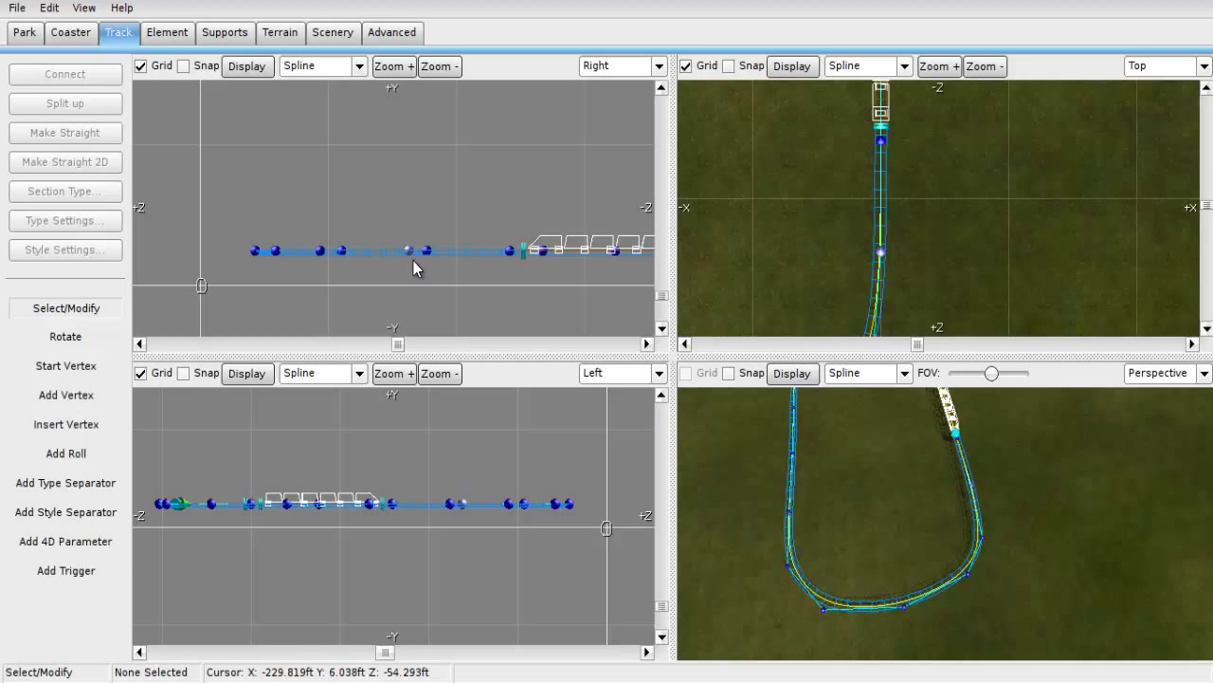
pyautogui.moveTo(414, 259); pyautogui.dragTo(420, 59)
pyautogui.moveTo(338, 179); pyautogui.dragTo(515, 205, button='right')
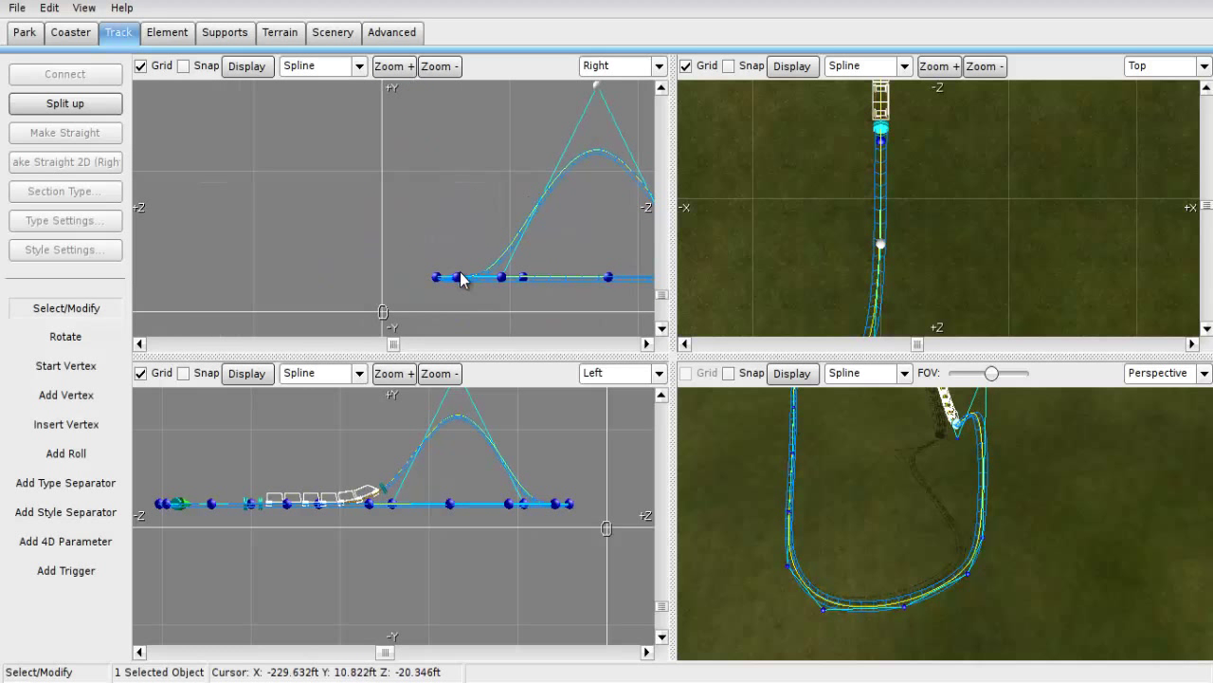
# Raise the outermost vertex of the far curve to about 17 ft in the Left view, leaving nothing selected.
pyautogui.moveTo(472, 245); pyautogui.dragTo(453, 176, button='right')
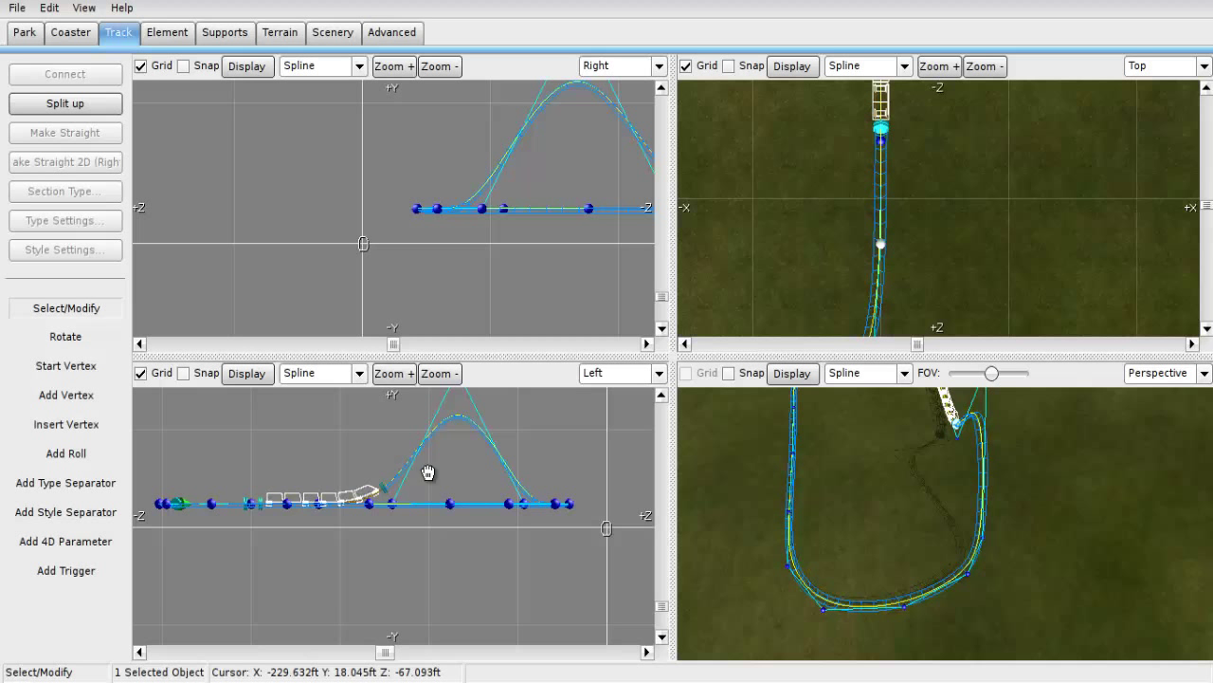
pyautogui.moveTo(428, 473)
pyautogui.mouseDown(button='right')
pyautogui.moveTo(462, 471)
pyautogui.moveTo(438, 473)
pyautogui.mouseUp(button='right')
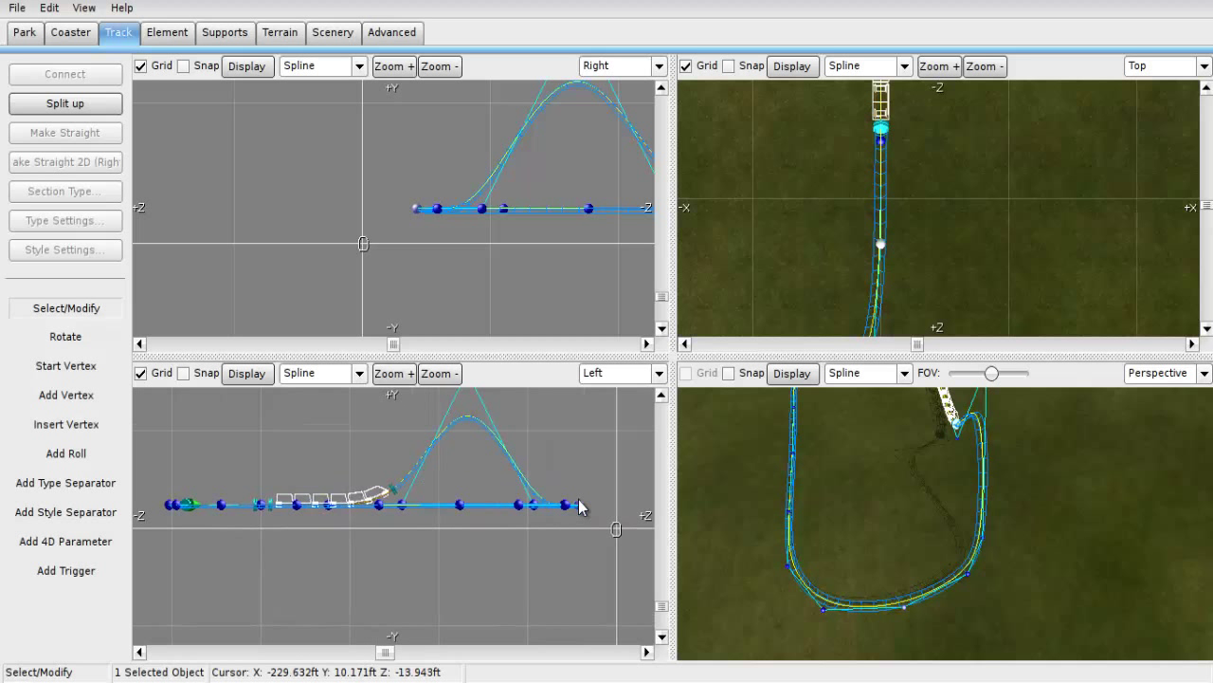
pyautogui.moveTo(580, 507); pyautogui.dragTo(580, 481)
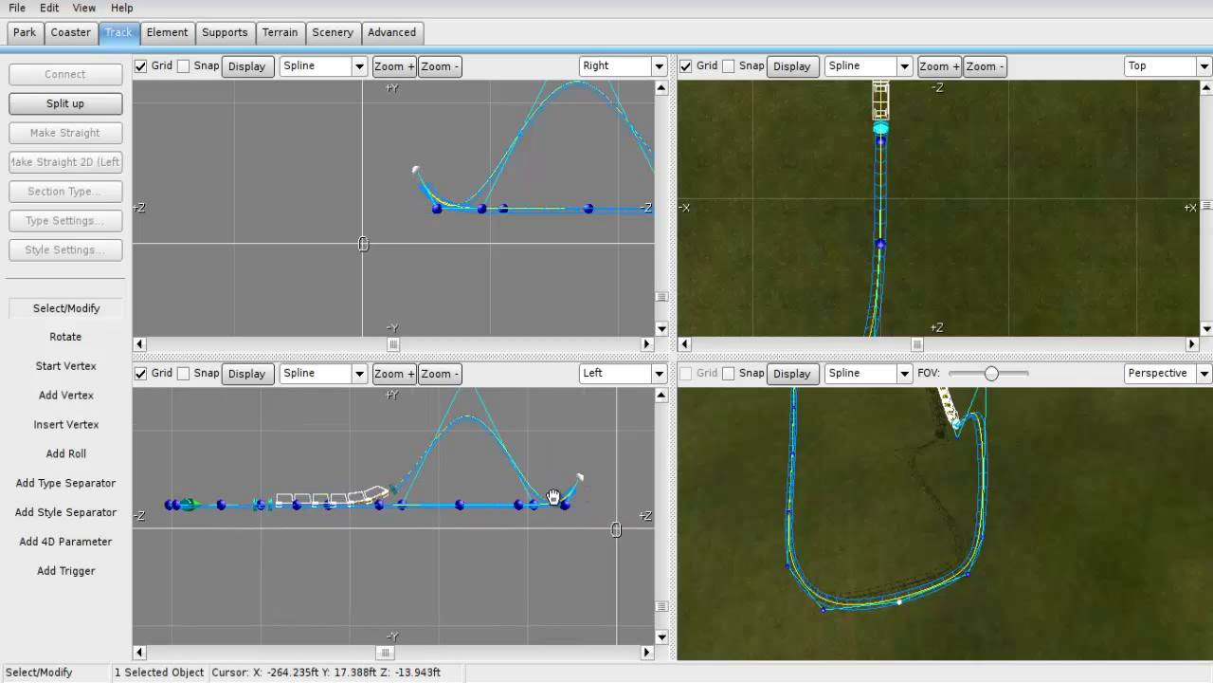
pyautogui.moveTo(553, 497); pyautogui.dragTo(479, 512, button='right')
pyautogui.click(467, 513)
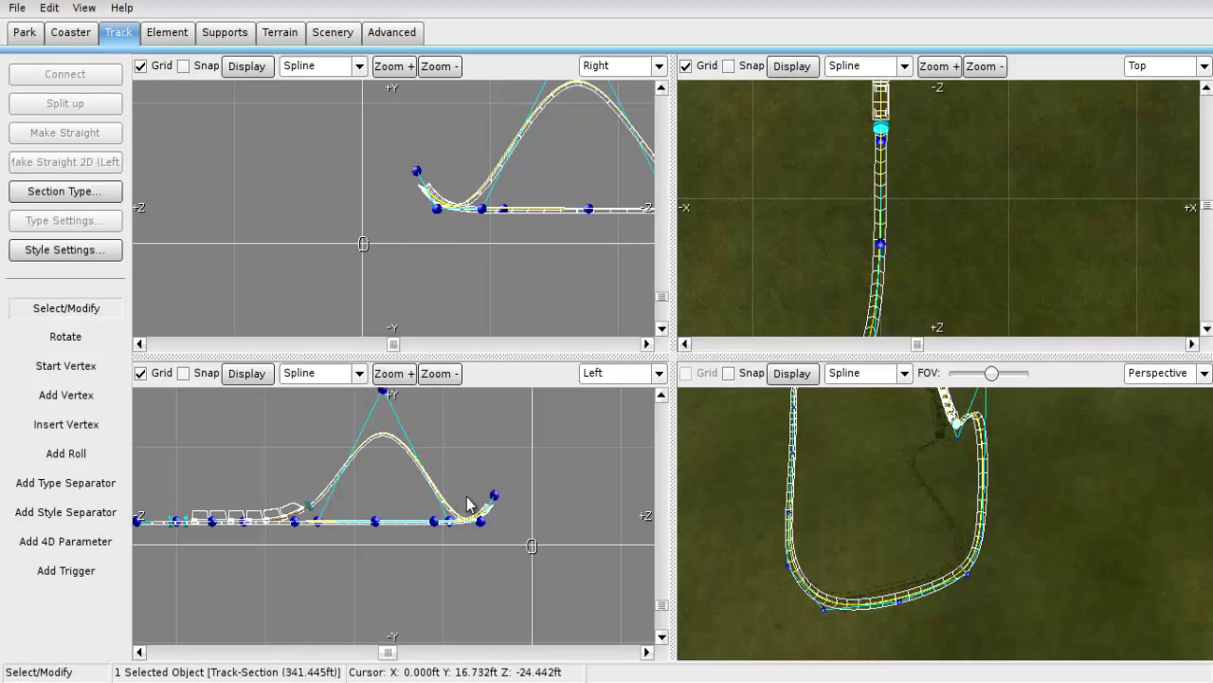
pyautogui.click(470, 541)
# Raise the far curve's other vertices in the Right view to form an elevated turn sloping down from the hill, and inspect it in Perspective.
pyautogui.moveTo(446, 263); pyautogui.dragTo(392, 266, button='right')
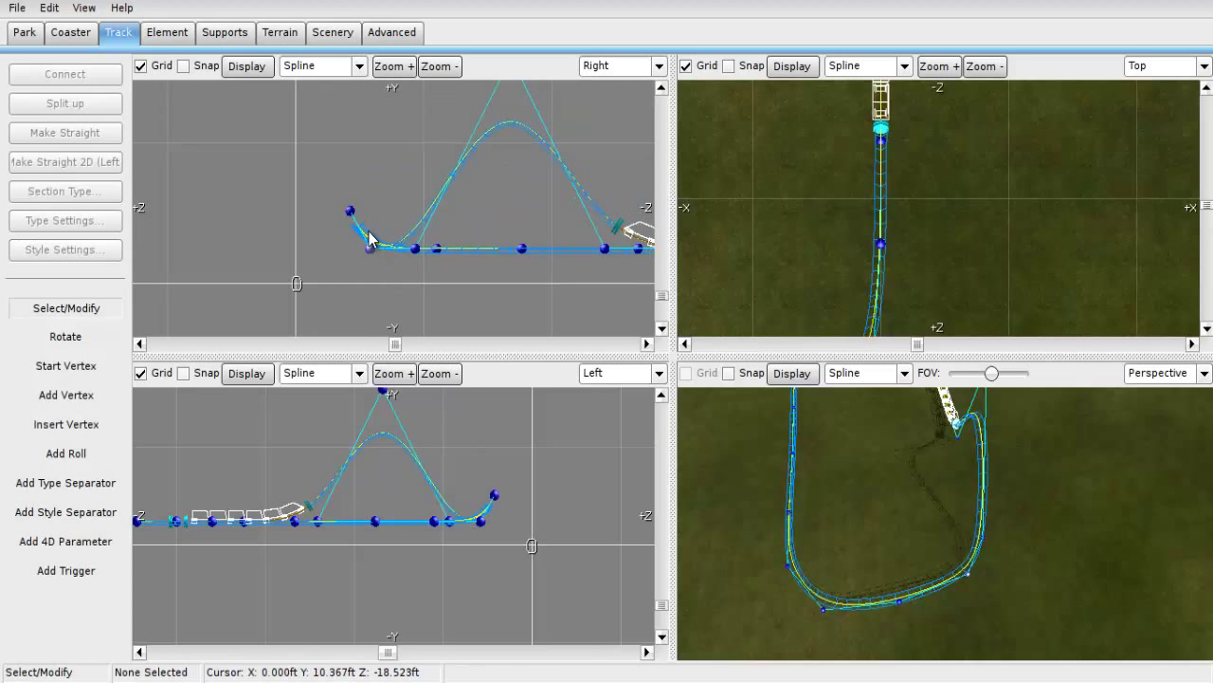
pyautogui.moveTo(368, 250); pyautogui.dragTo(389, 183)
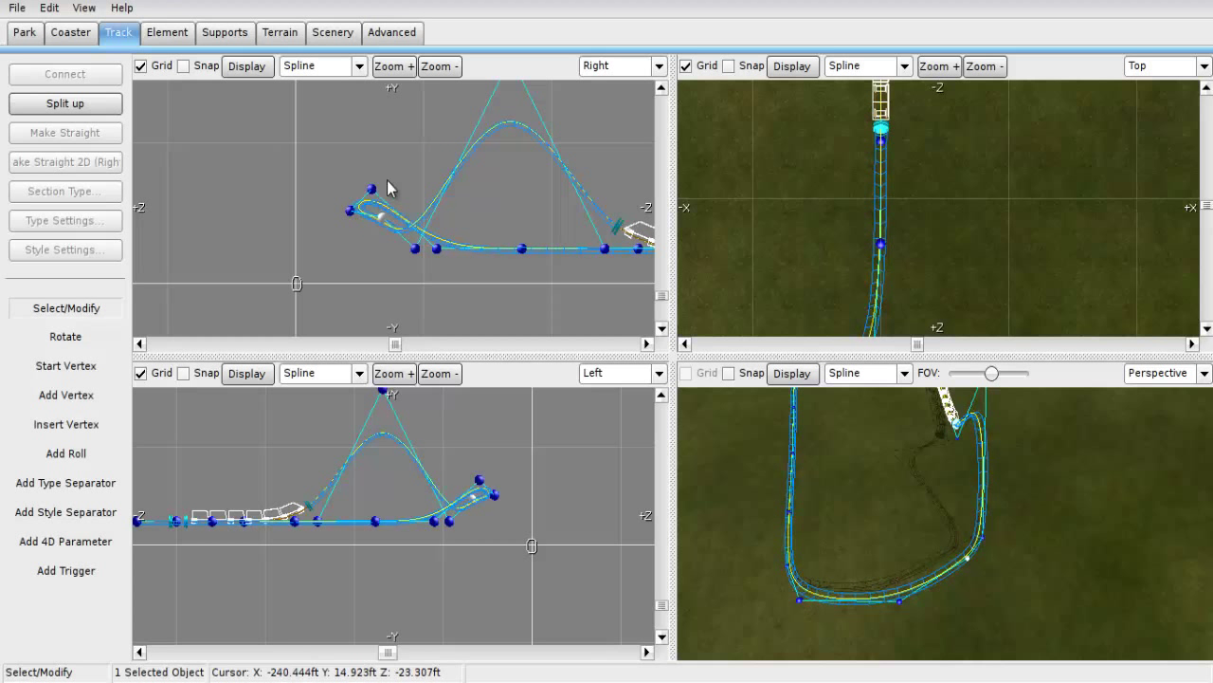
pyautogui.moveTo(418, 249); pyautogui.dragTo(414, 153)
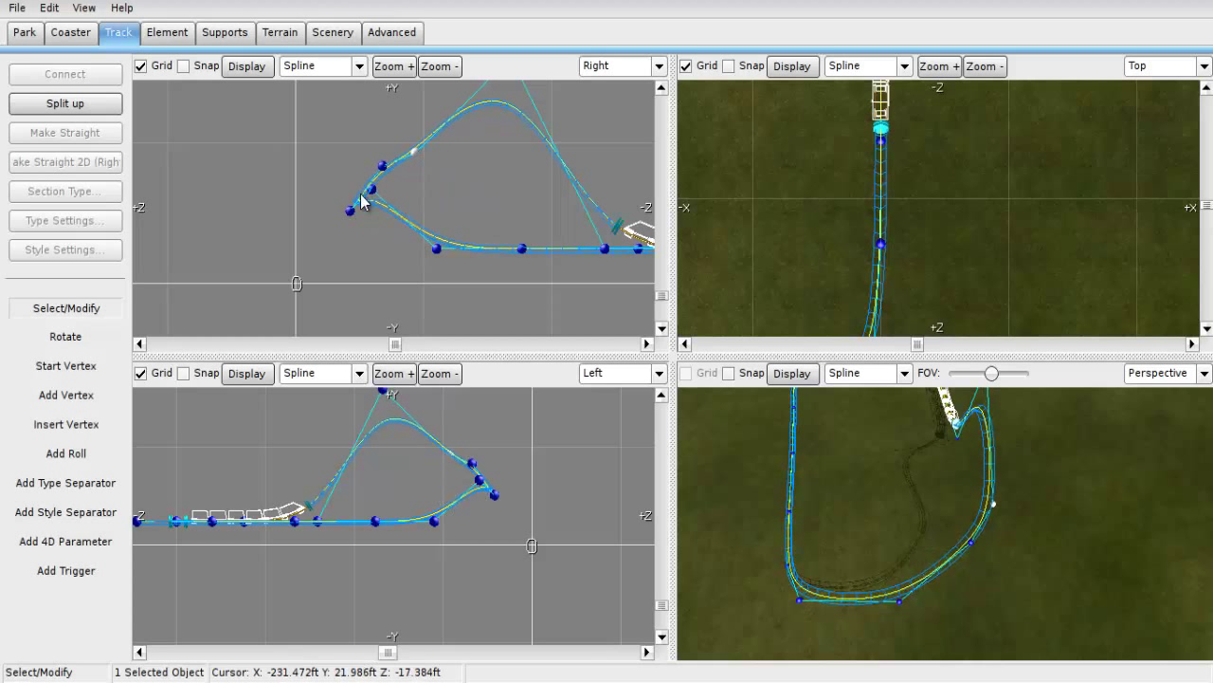
pyautogui.moveTo(351, 209); pyautogui.dragTo(352, 195)
pyautogui.moveTo(433, 246); pyautogui.dragTo(433, 230)
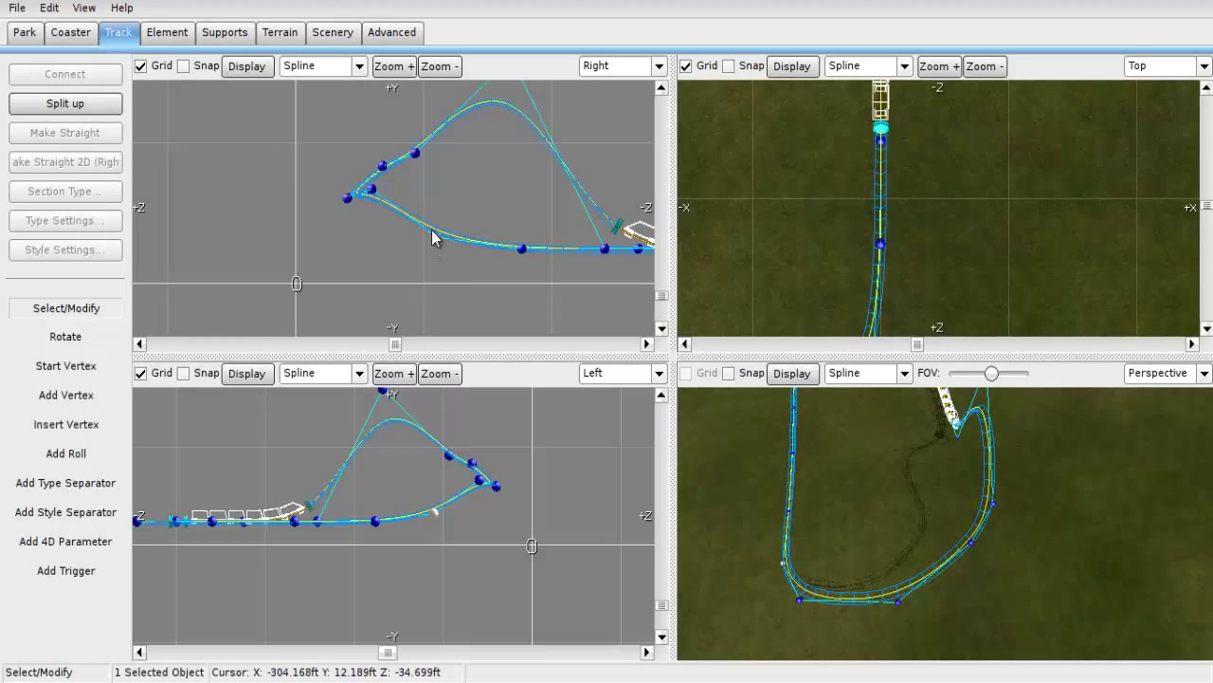
pyautogui.moveTo(751, 518); pyautogui.dragTo(608, 342, button='right')
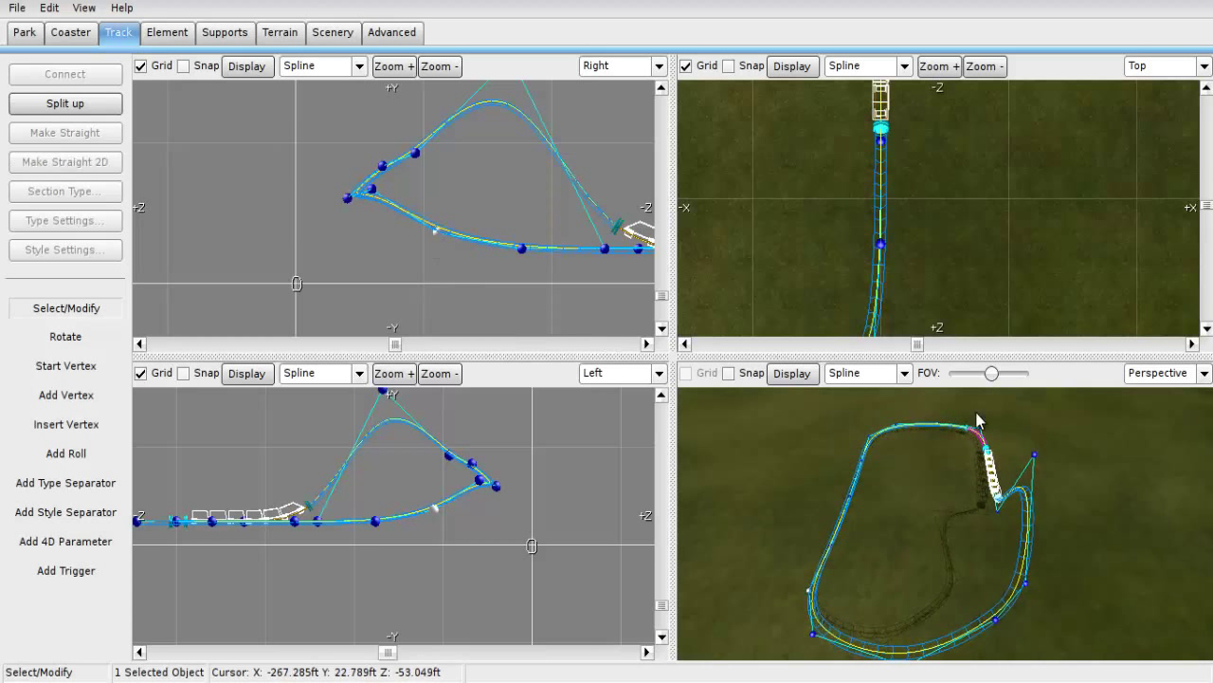
# Clear the vertex selection in the Top view and change the editor's view layout to Single view.
pyautogui.moveTo(899, 161); pyautogui.dragTo(868, 216, button='right')
pyautogui.scroll(-4, 868, 216)
pyautogui.rightClick(869, 217)
pyautogui.click(871, 157)
pyautogui.moveTo(827, 178); pyautogui.dragTo(877, 201, button='right')
pyautogui.scroll(-1, 877, 202)
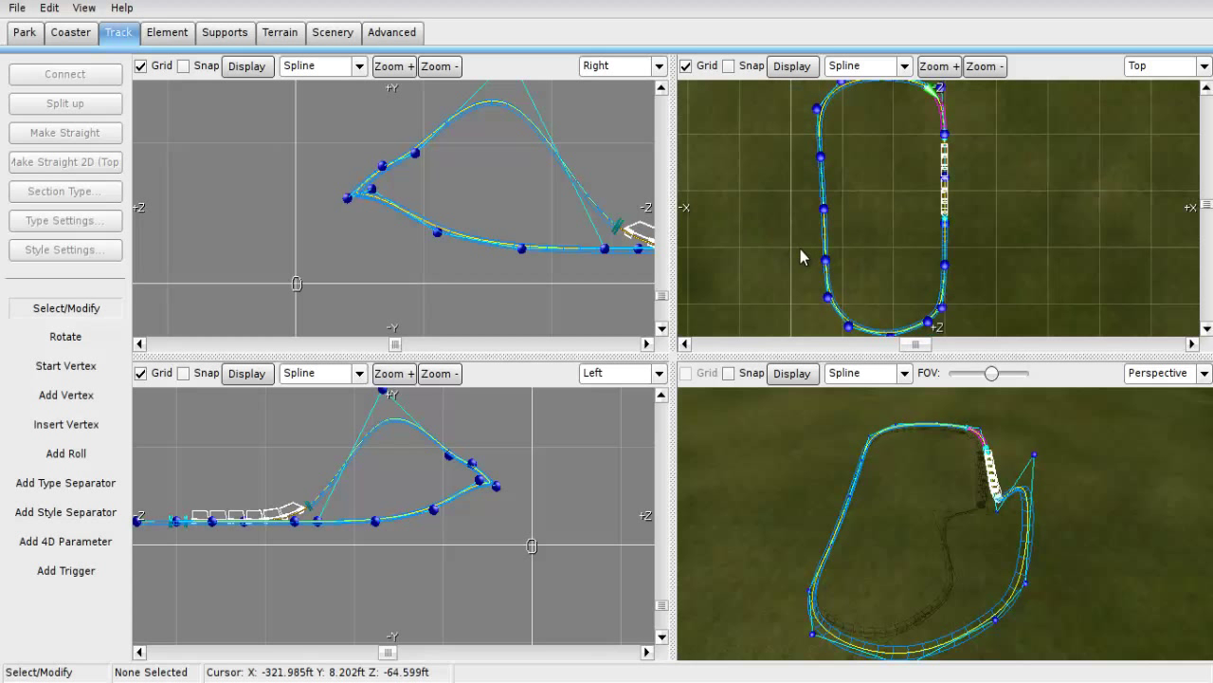
pyautogui.scroll(2, 812, 251)
pyautogui.click(19, 9)
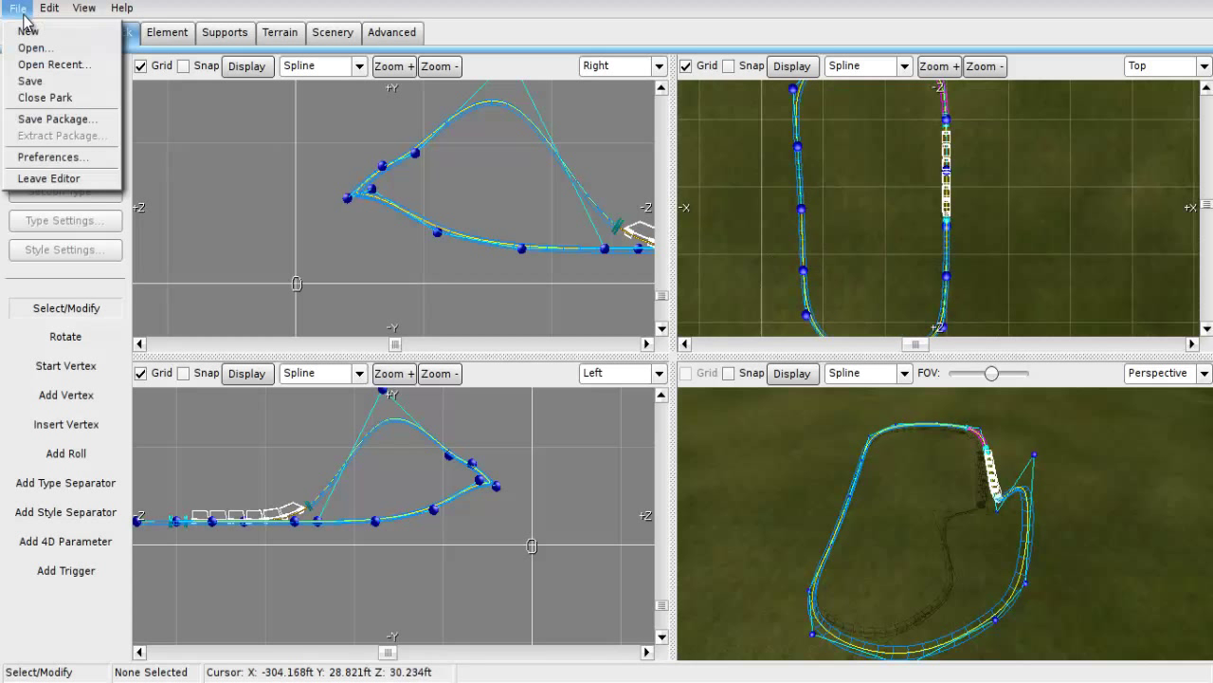
pyautogui.click(59, 155)
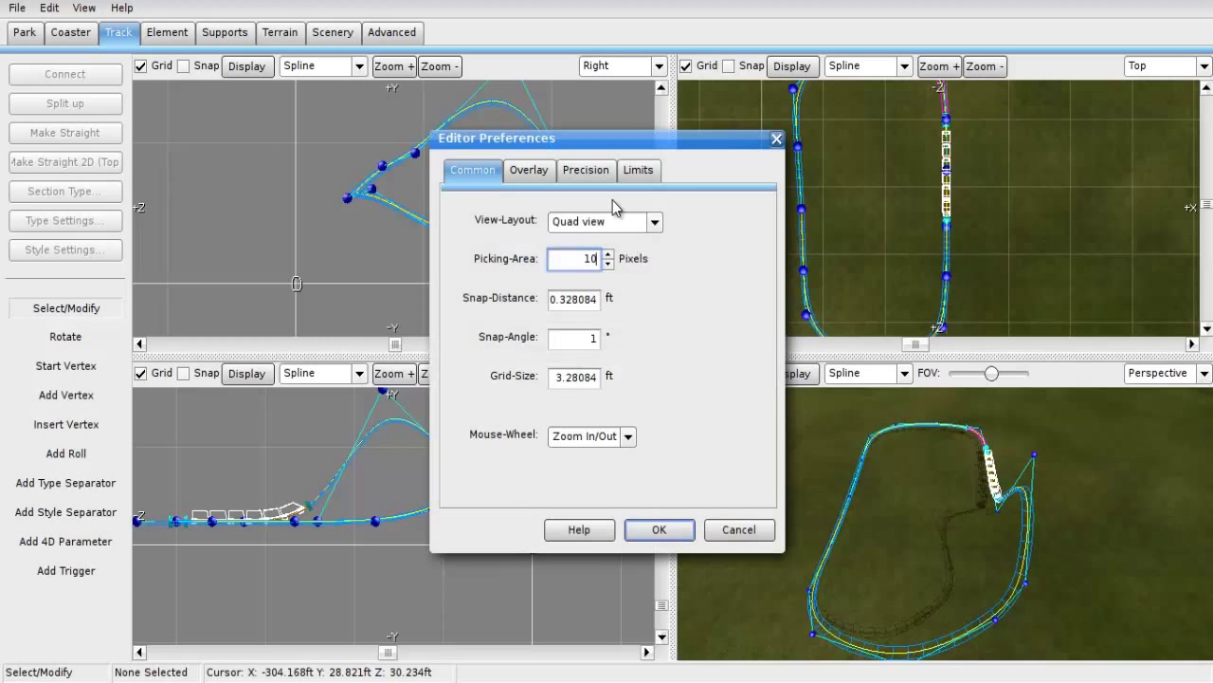
pyautogui.click(607, 224)
pyautogui.click(601, 245)
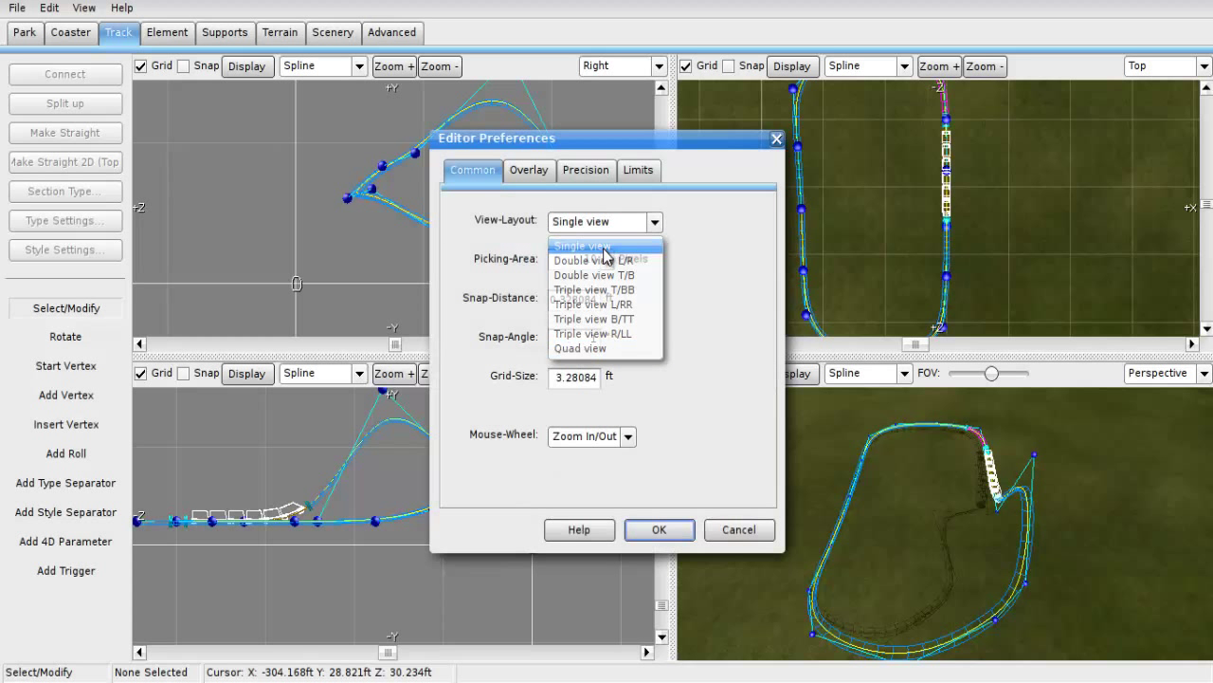
pyautogui.click(654, 530)
# In the Top view, add type separators just past the station exit and at the far curve's outermost point, and return to Select/Modify mode.
pyautogui.click(1160, 68)
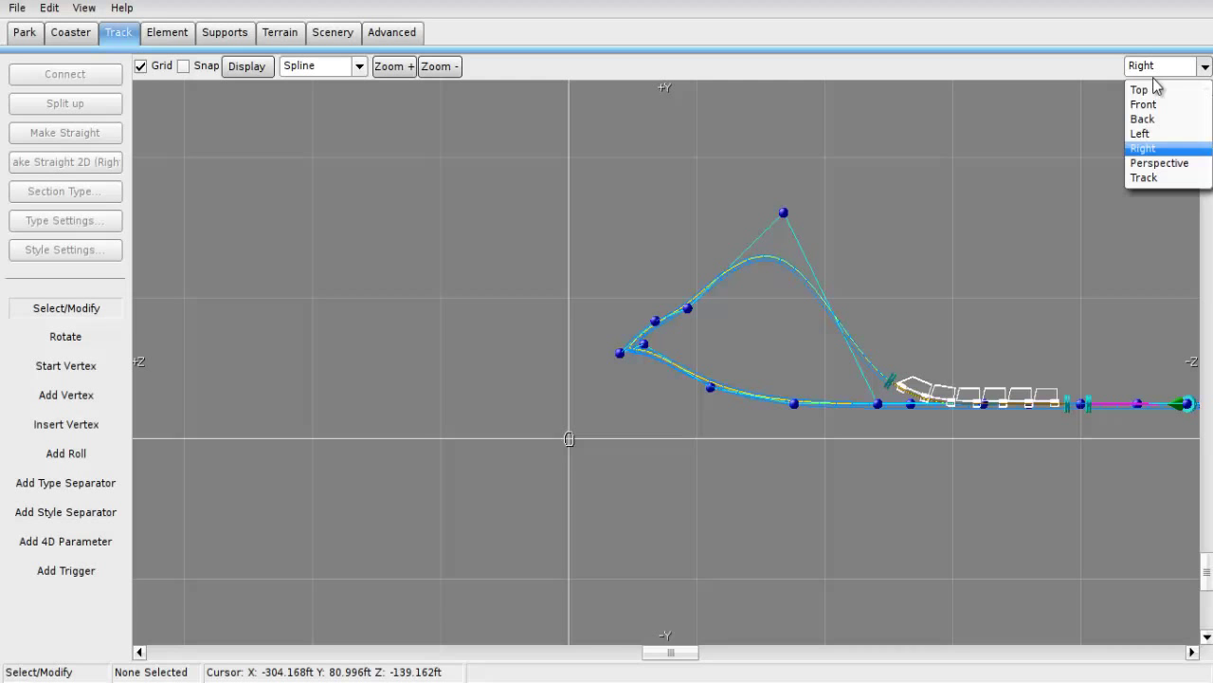
pyautogui.click(1165, 167)
pyautogui.click(1168, 68)
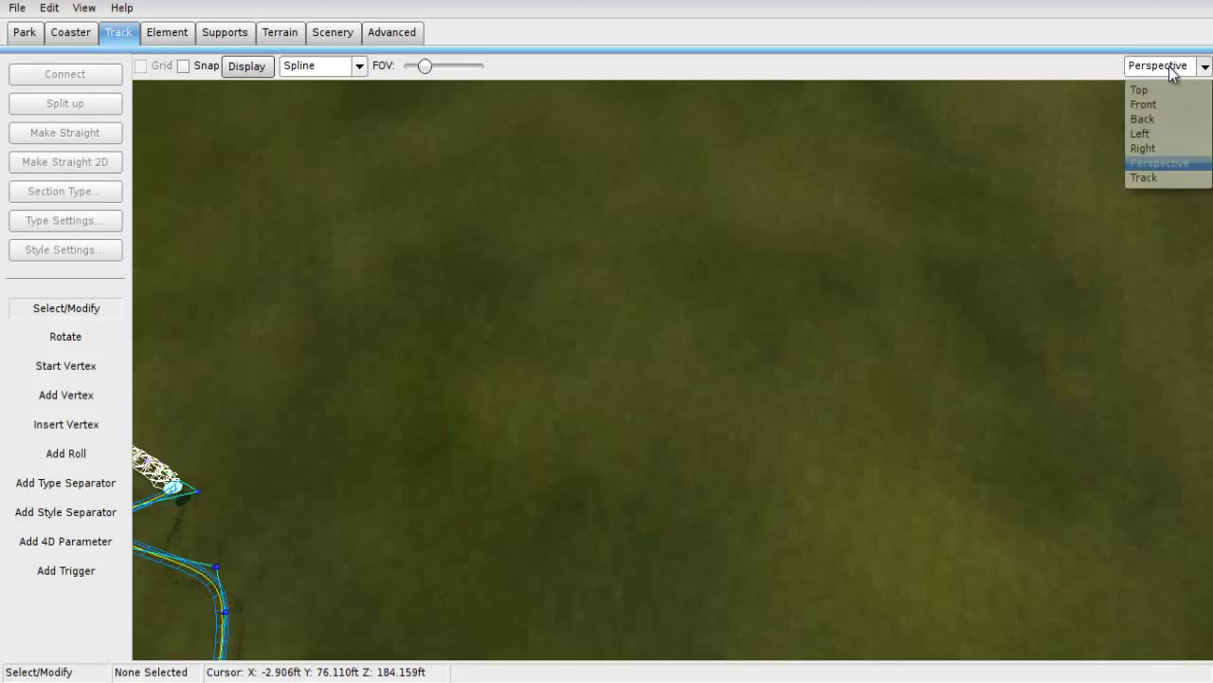
pyautogui.click(1160, 87)
pyautogui.moveTo(901, 194); pyautogui.dragTo(899, 332, button='right')
pyautogui.scroll(-2, 887, 306)
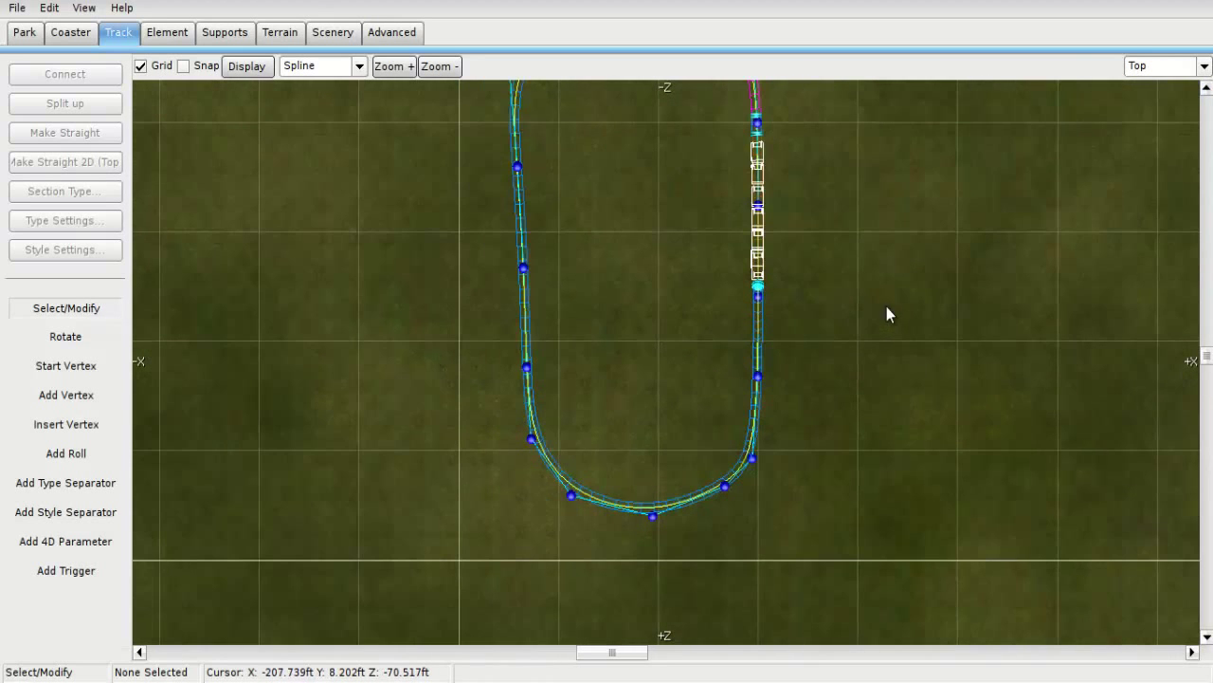
pyautogui.moveTo(817, 313); pyautogui.dragTo(802, 234, button='right')
pyautogui.scroll(3, 802, 235)
pyautogui.moveTo(749, 327); pyautogui.dragTo(626, 339, button='right')
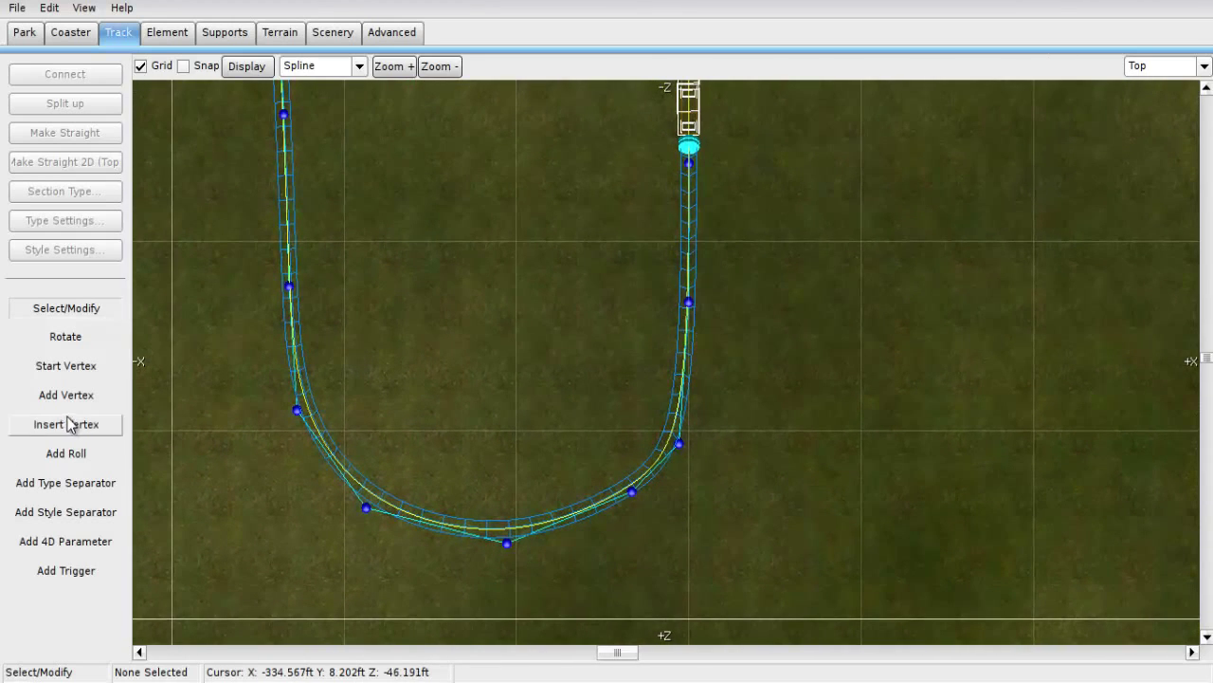
pyautogui.click(81, 485)
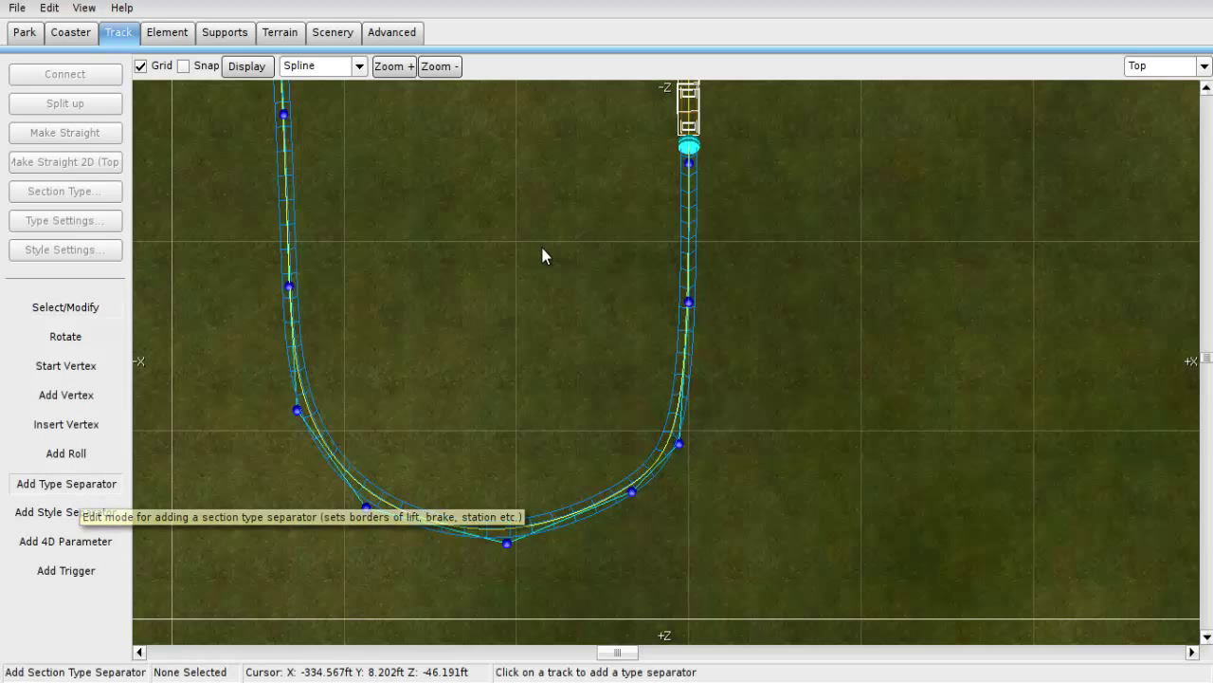
pyautogui.click(690, 177)
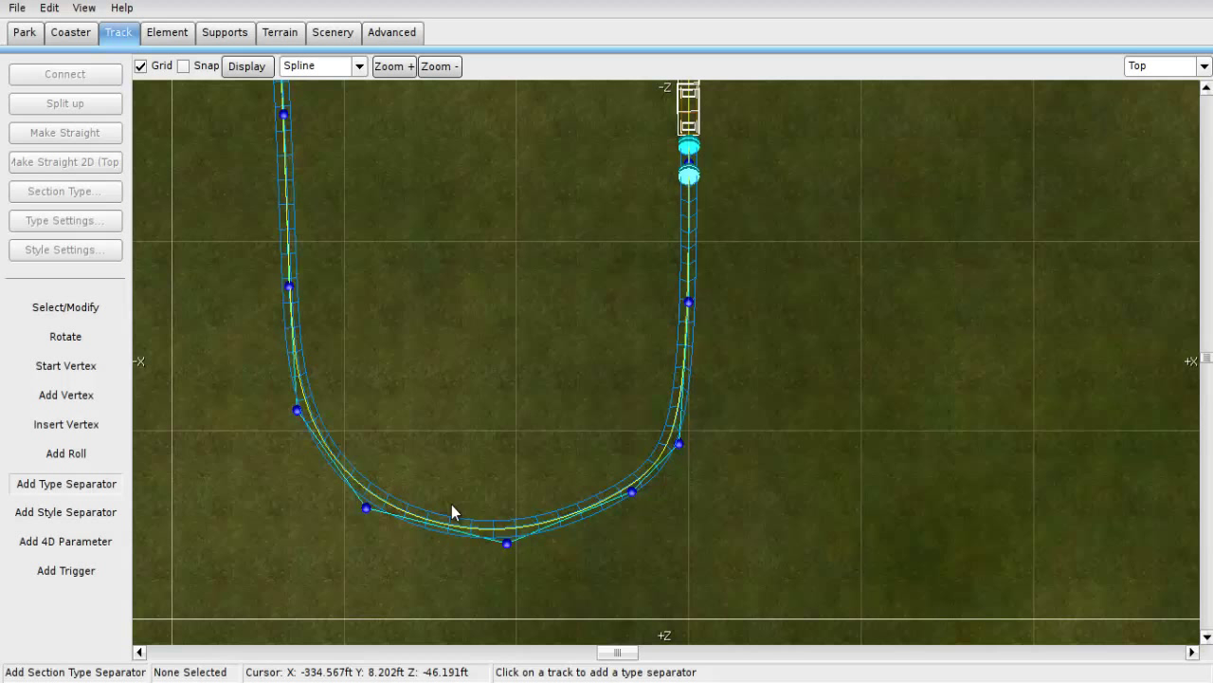
pyautogui.click(508, 530)
pyautogui.click(106, 311)
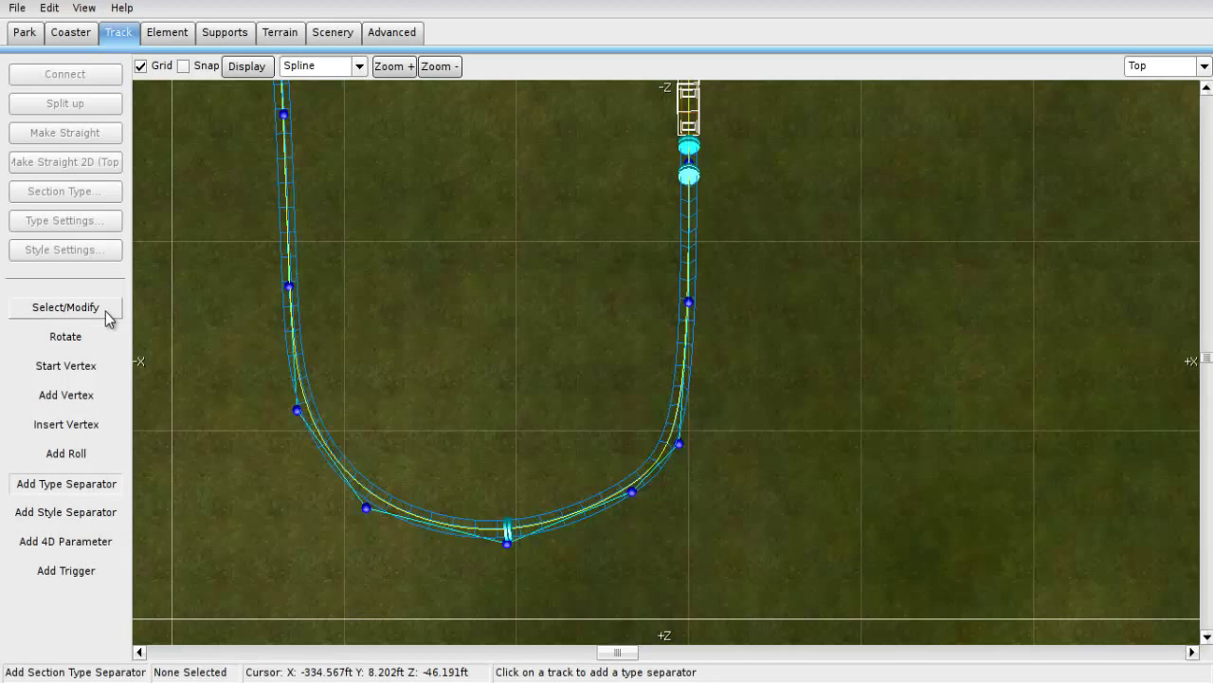
# Change the track section between the two new separators to the Lift type.
pyautogui.click(678, 369)
pyautogui.click(33, 193)
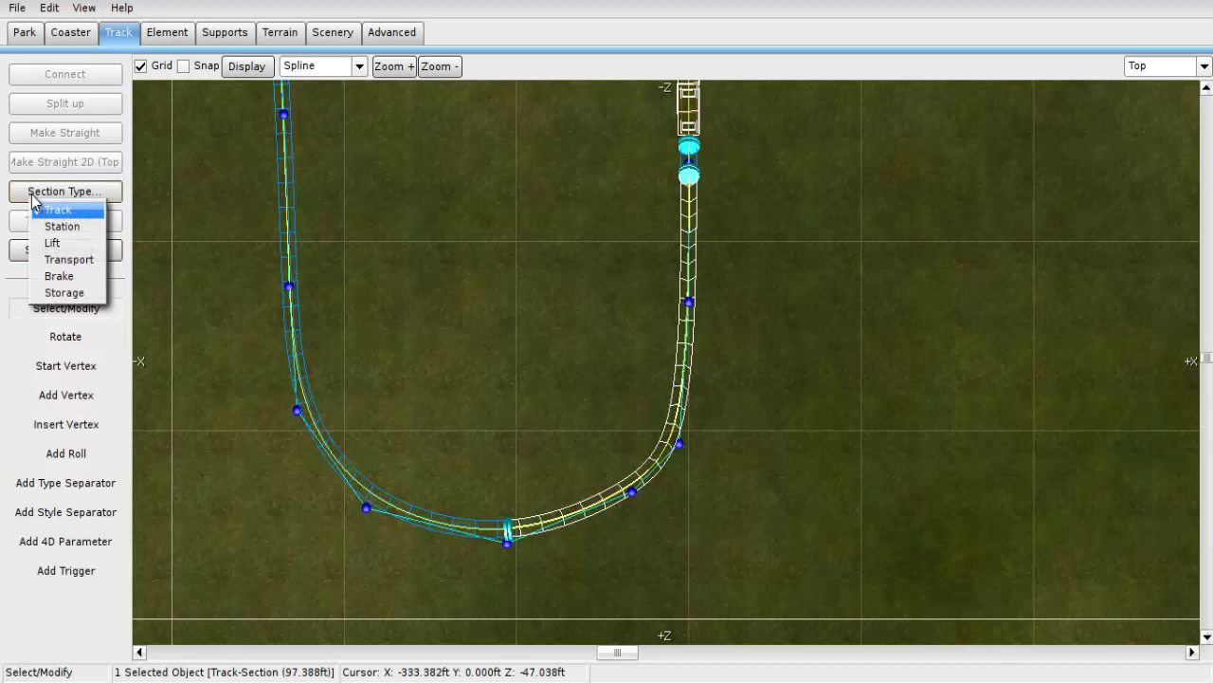
pyautogui.click(65, 243)
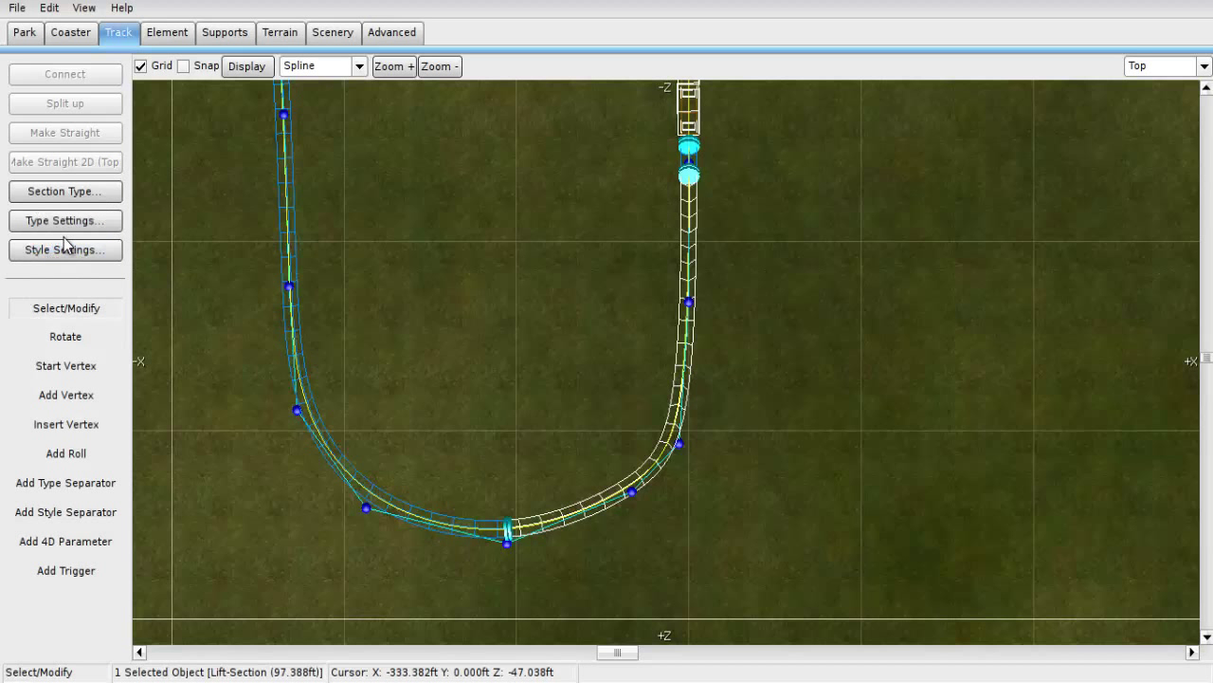
# Name the lift section "Tut. Lift" and set its speed to 5 mph.
pyautogui.click(64, 220)
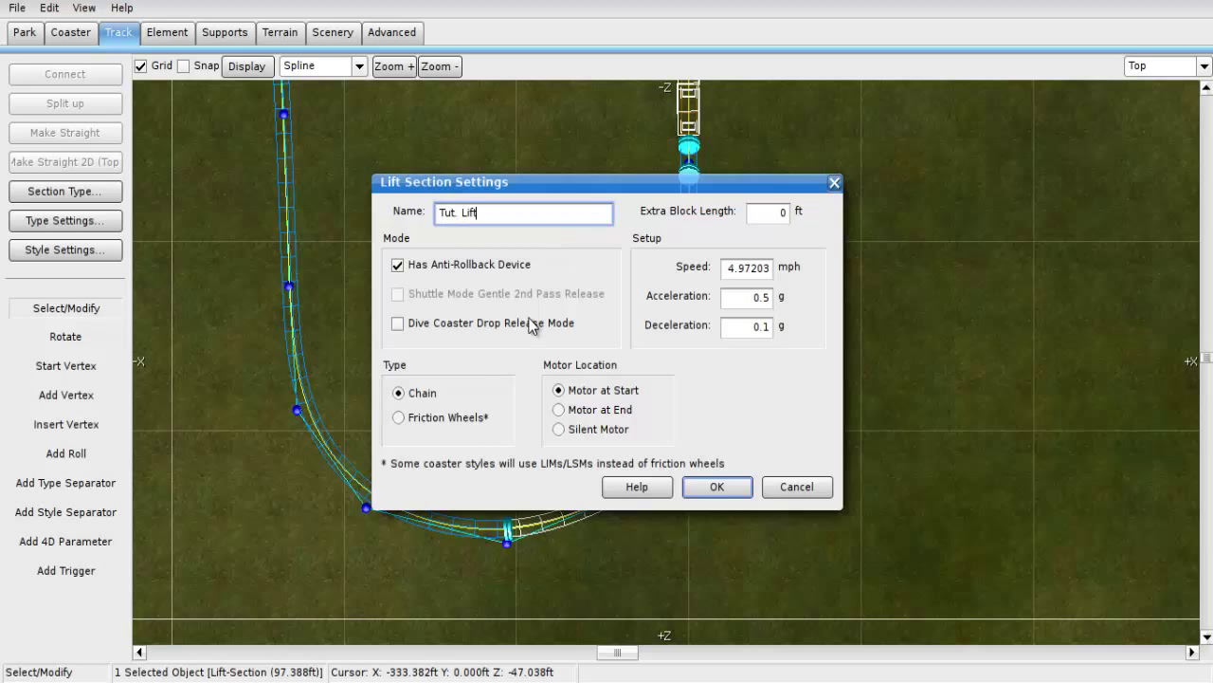
pyautogui.click(723, 274)
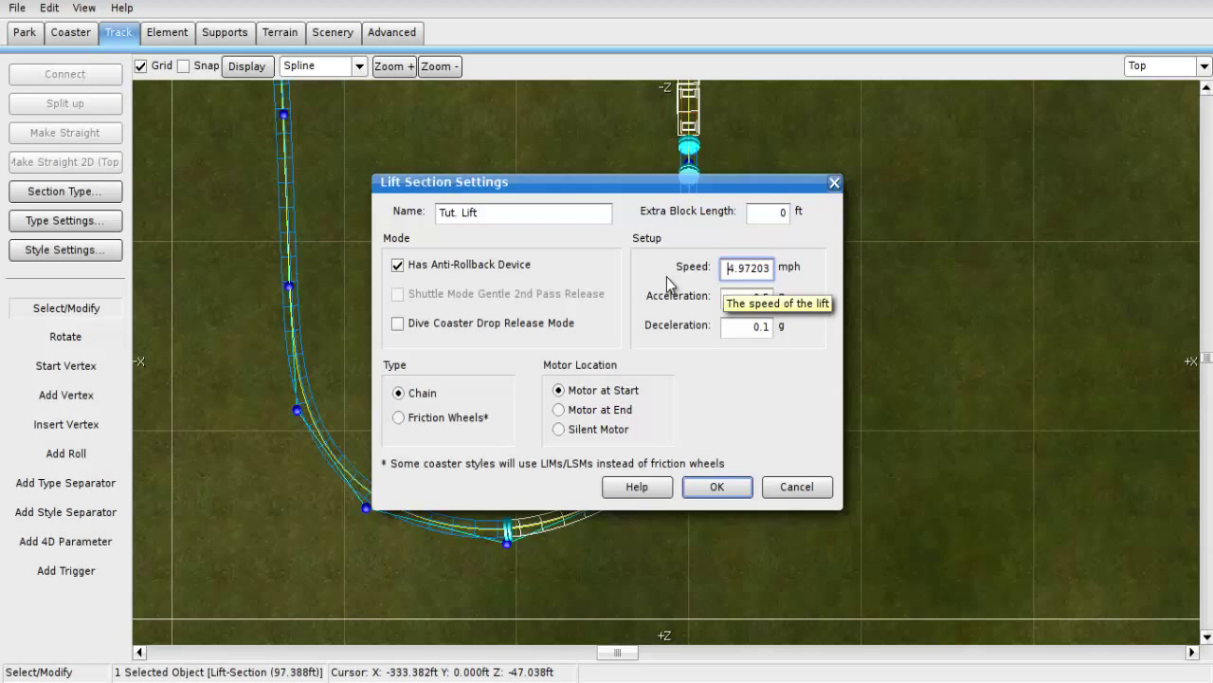
pyautogui.press('BackSpace')
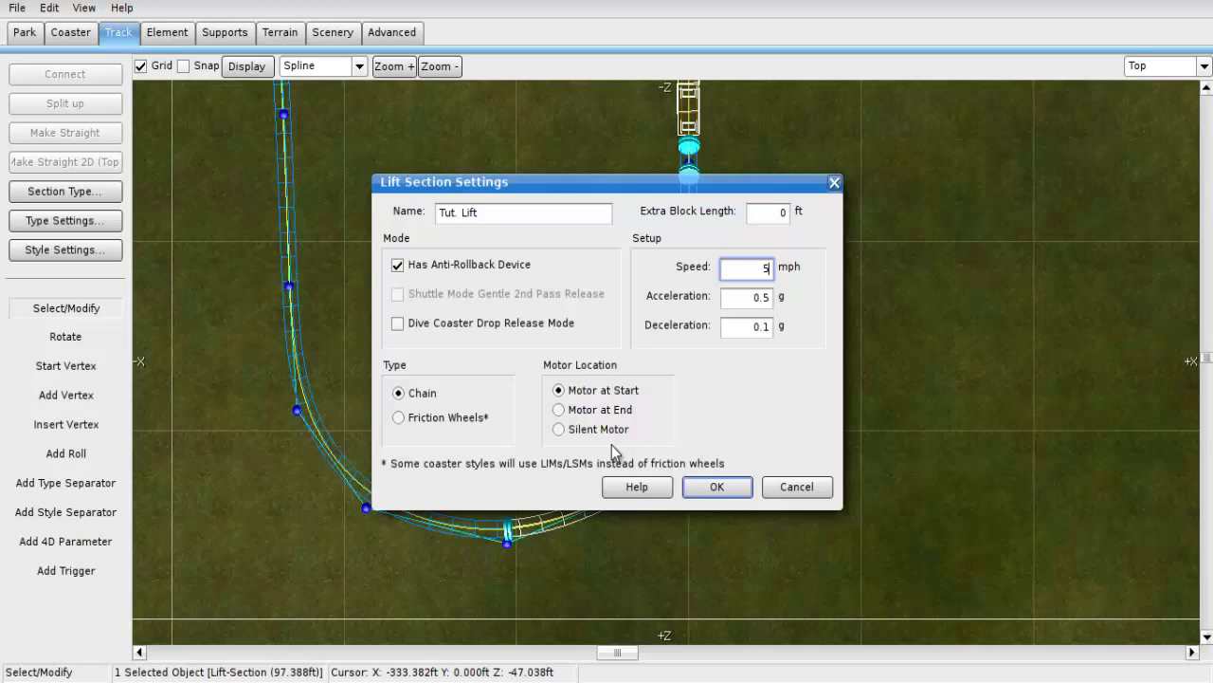
pyautogui.click(699, 494)
# In the Perspective view, move the lift's end separator back along the track to just past the hill's crest.
pyautogui.moveTo(525, 344); pyautogui.dragTo(655, 667, button='right')
pyautogui.moveTo(675, 224); pyautogui.dragTo(739, 189, button='right')
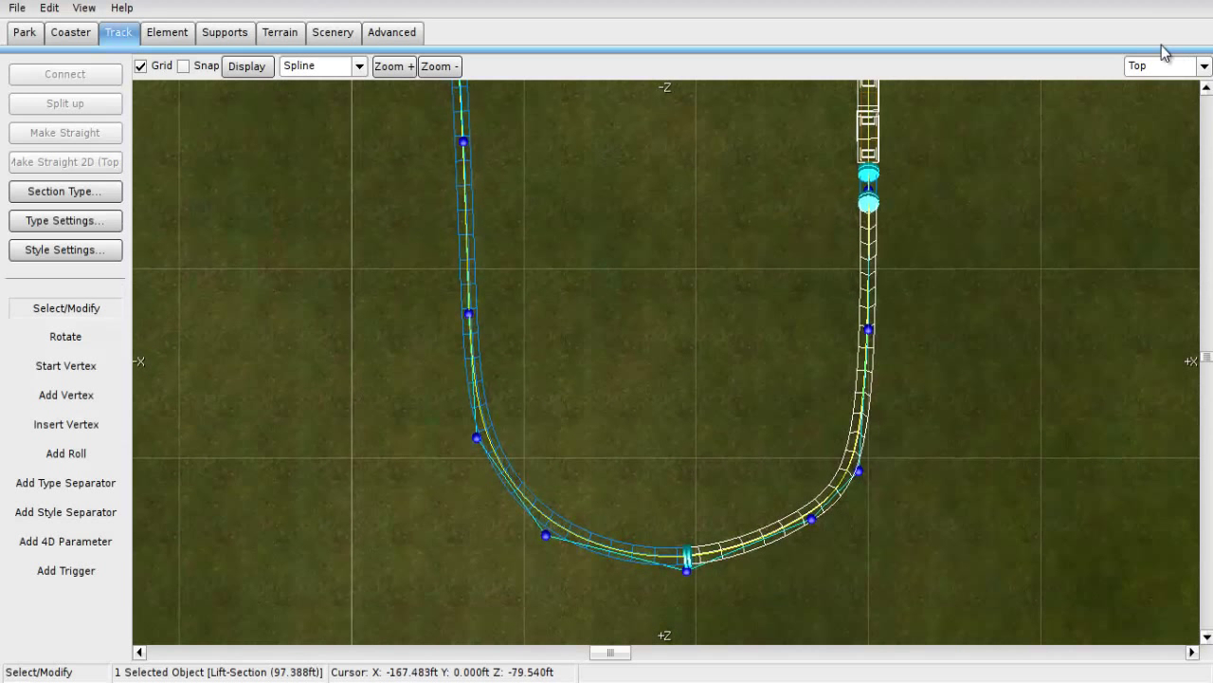
pyautogui.click(1153, 84)
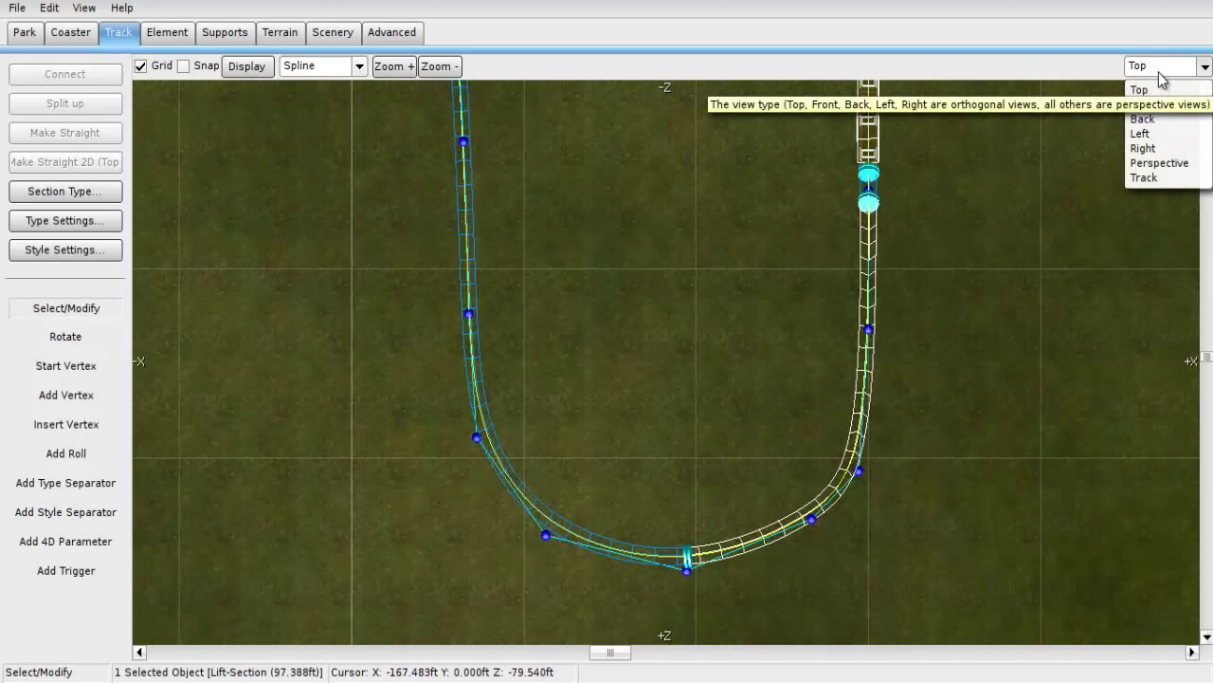
pyautogui.click(1168, 163)
pyautogui.moveTo(615, 334)
pyautogui.mouseDown(button='right')
pyautogui.moveTo(596, 346)
pyautogui.moveTo(576, 325)
pyautogui.moveTo(607, 342)
pyautogui.mouseUp(button='right')
pyautogui.scroll(3, 608, 340)
pyautogui.press('w')
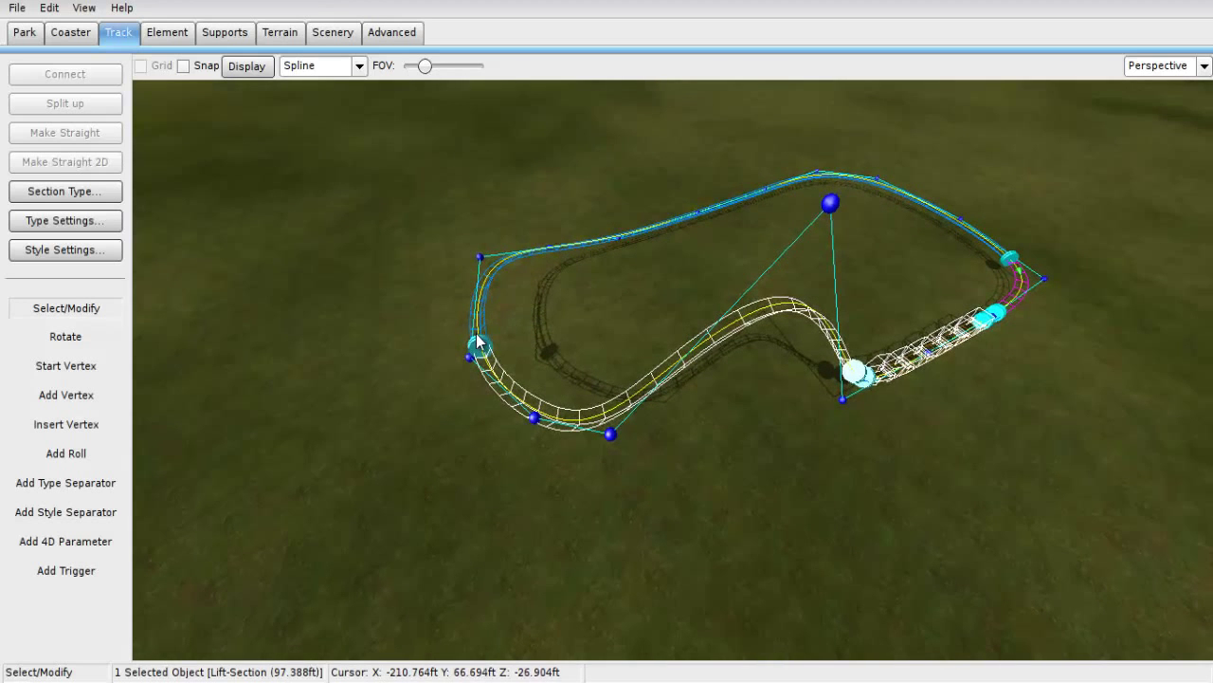
pyautogui.moveTo(477, 343)
pyautogui.mouseDown()
pyautogui.moveTo(568, 414)
pyautogui.moveTo(704, 354)
pyautogui.moveTo(745, 307)
pyautogui.moveTo(658, 342)
pyautogui.moveTo(718, 325)
pyautogui.moveTo(681, 330)
pyautogui.moveTo(635, 406)
pyautogui.moveTo(754, 332)
pyautogui.moveTo(725, 353)
pyautogui.moveTo(730, 383)
pyautogui.mouseUp()
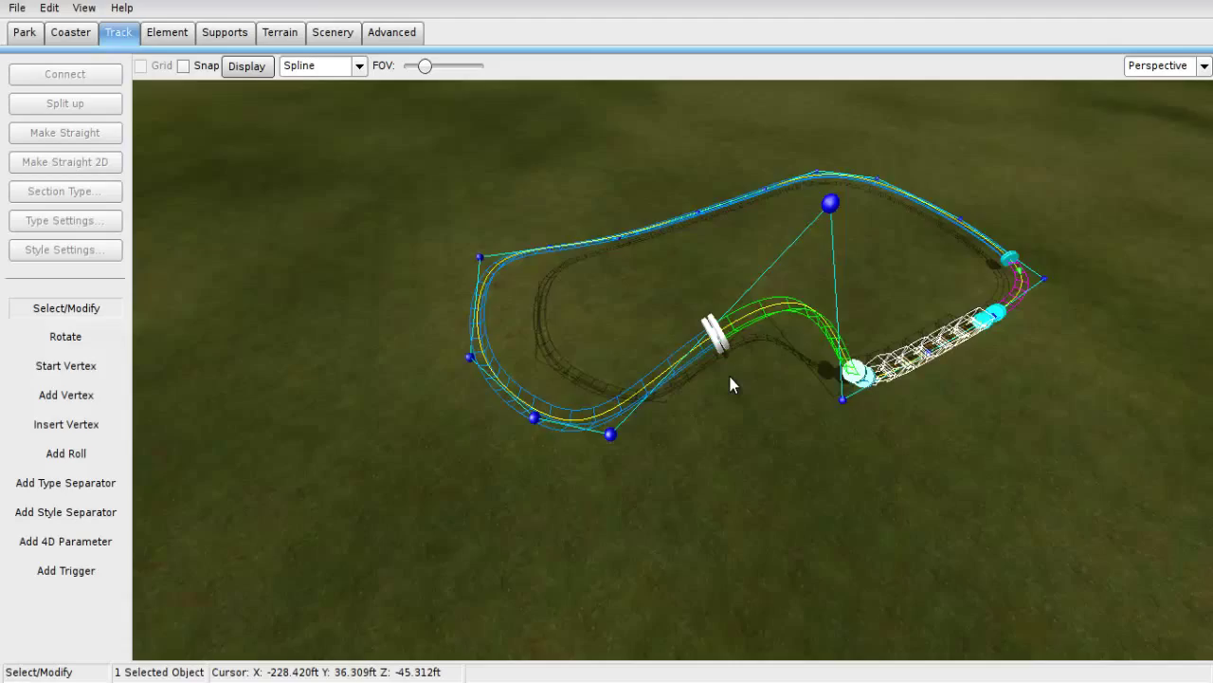
# Enable the transport device in the type settings of the curved "Tut Brakes" section before the station.
pyautogui.moveTo(730, 377); pyautogui.dragTo(607, 341, button='right')
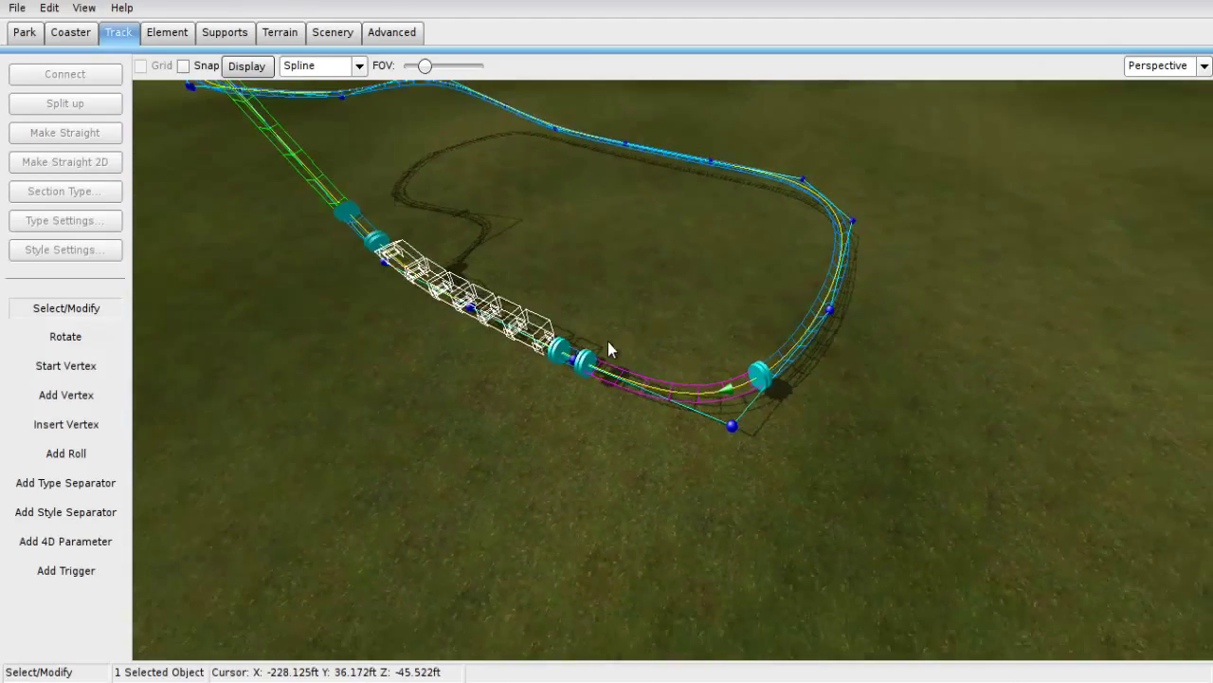
pyautogui.click(650, 397)
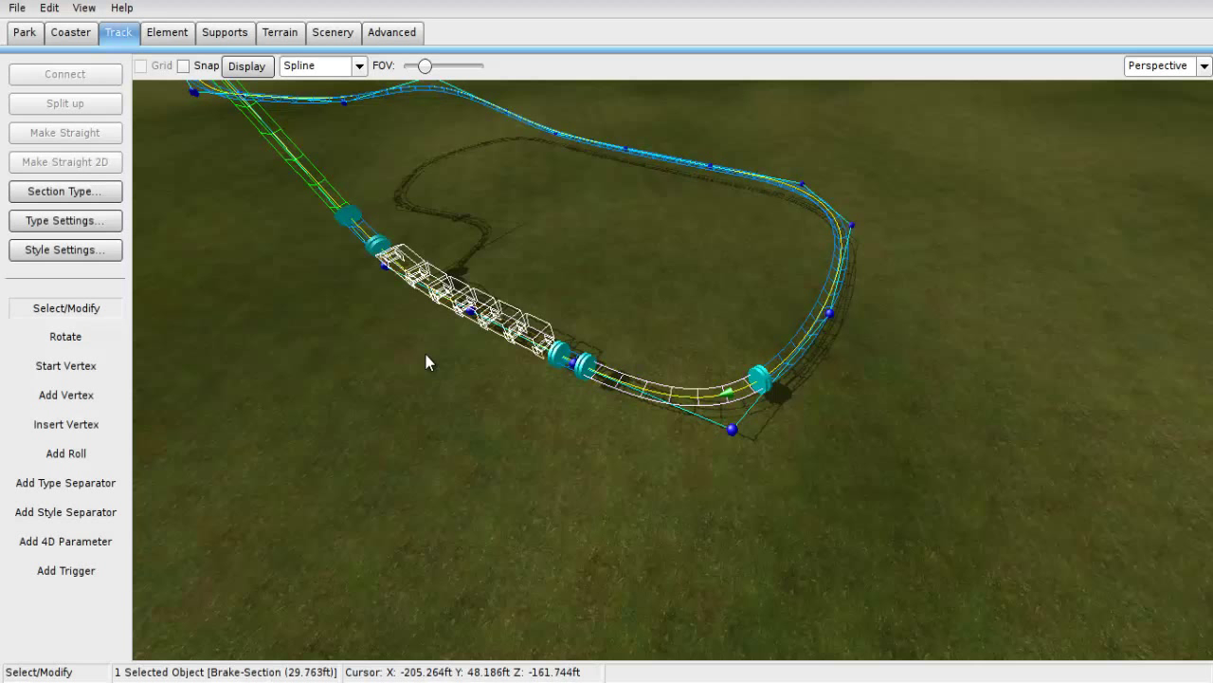
pyautogui.click(88, 196)
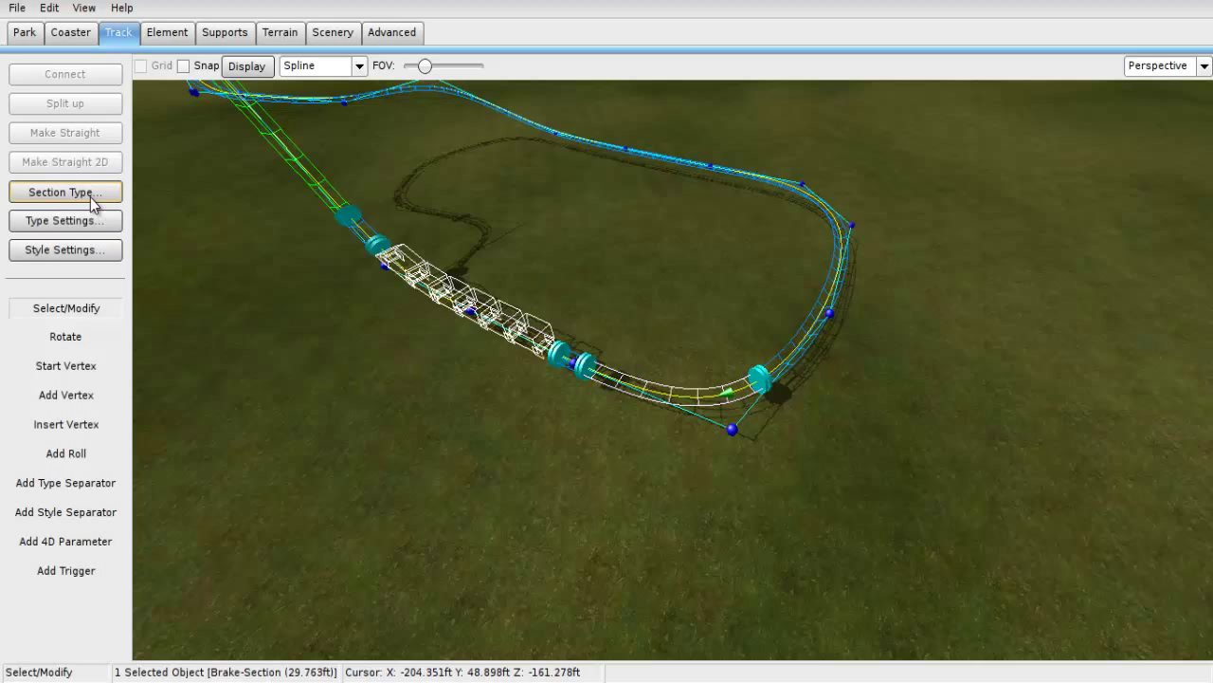
pyautogui.click(45, 221)
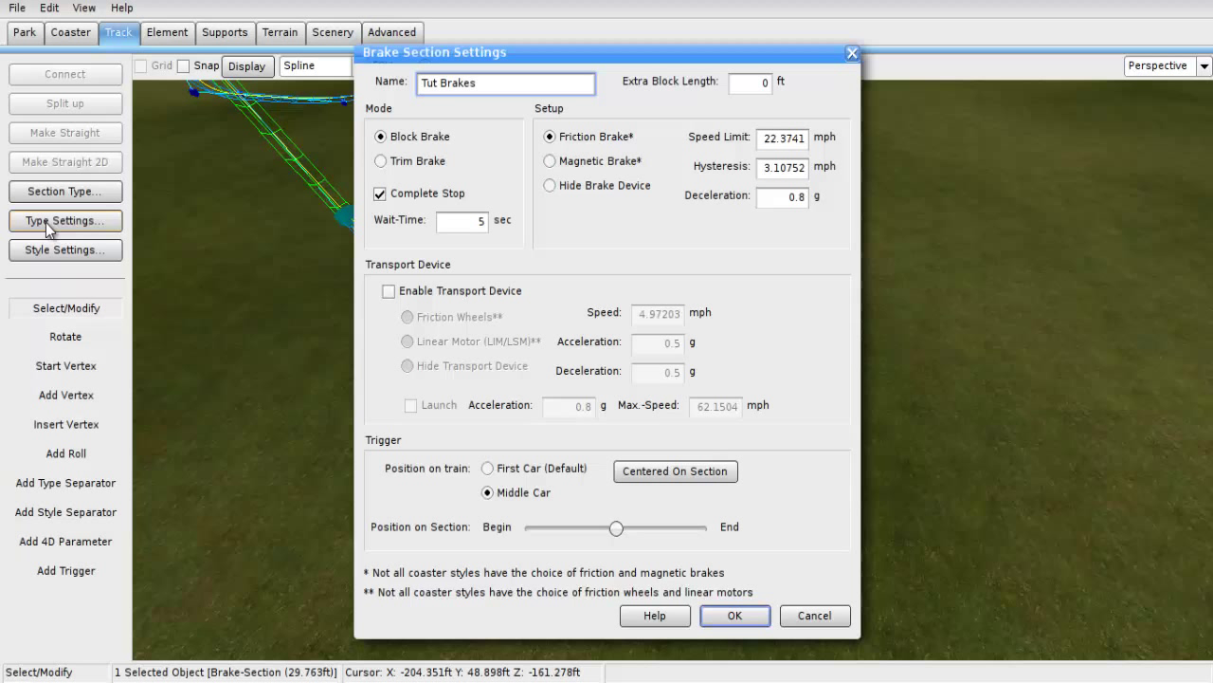
pyautogui.write('Tut Brakes')
pyautogui.click(390, 291)
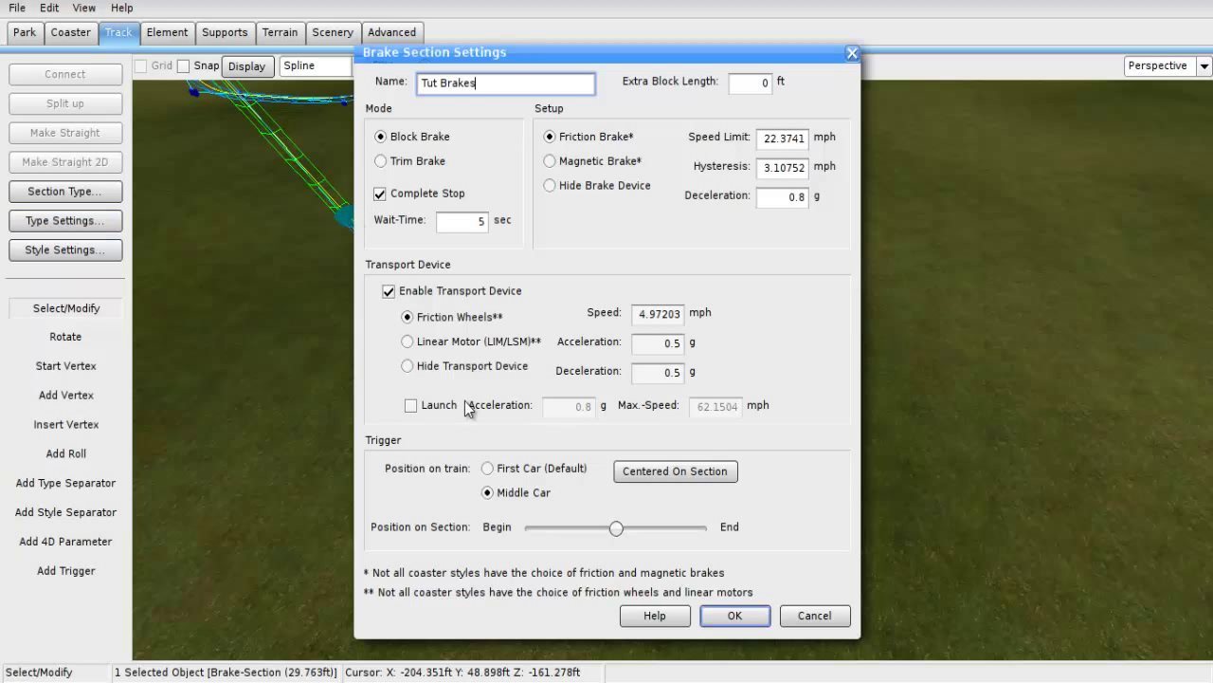
# Set the brake section's transport device speed to 5 mph and apply the settings.
pyautogui.click(644, 319)
pyautogui.click(642, 320)
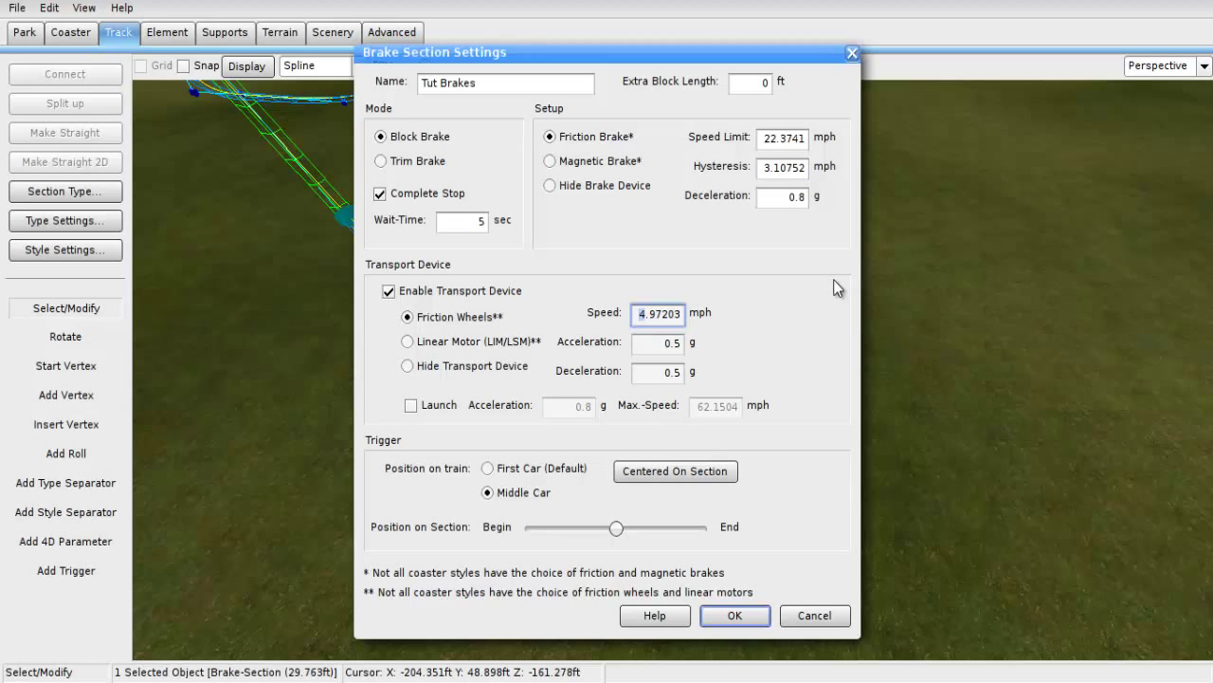
pyautogui.press('BackSpace')
pyautogui.press('Right')
pyautogui.press('Right')
pyautogui.press('Right')
pyautogui.press('Right')
pyautogui.press('Right')
pyautogui.press('Right')
pyautogui.press('BackSpace')
pyautogui.press('BackSpace')
pyautogui.press('BackSpace')
pyautogui.press('BackSpace')
pyautogui.press('BackSpace')
pyautogui.press('BackSpace')
pyautogui.write('5')
pyautogui.click(735, 617)
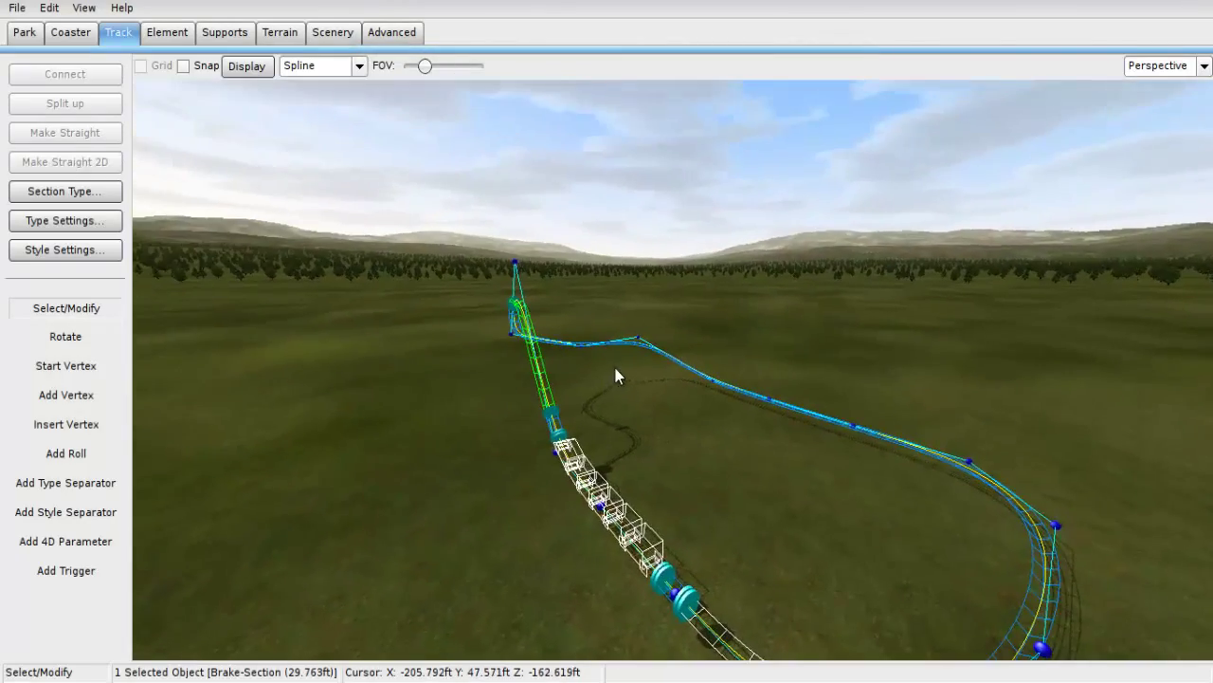
# Save the park.
pyautogui.moveTo(615, 368)
pyautogui.mouseDown(button='right')
pyautogui.moveTo(607, 338)
pyautogui.moveTo(598, 365)
pyautogui.mouseUp(button='right')
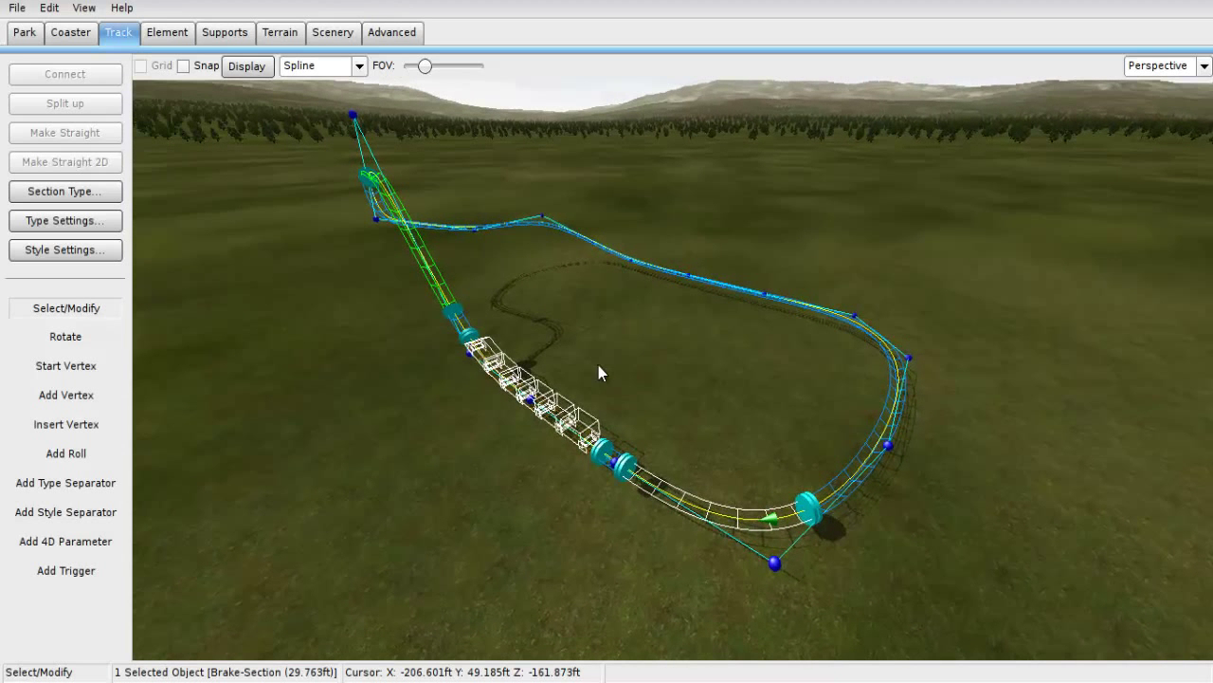
pyautogui.click(16, 8)
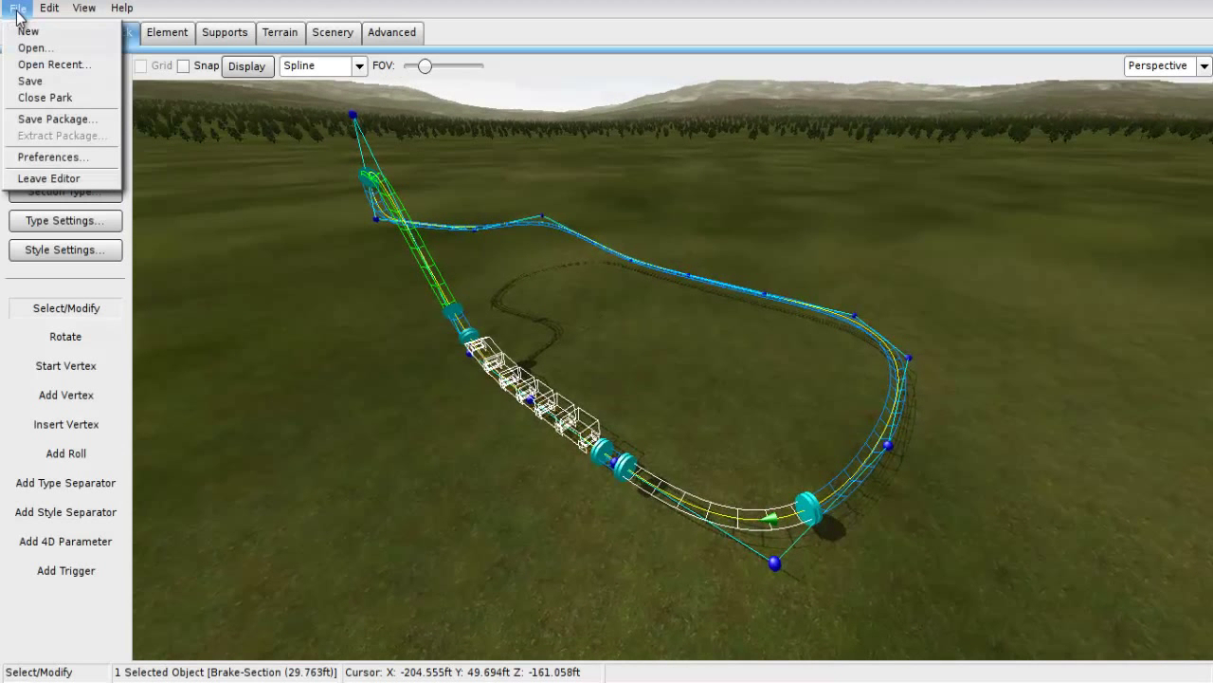
pyautogui.click(64, 82)
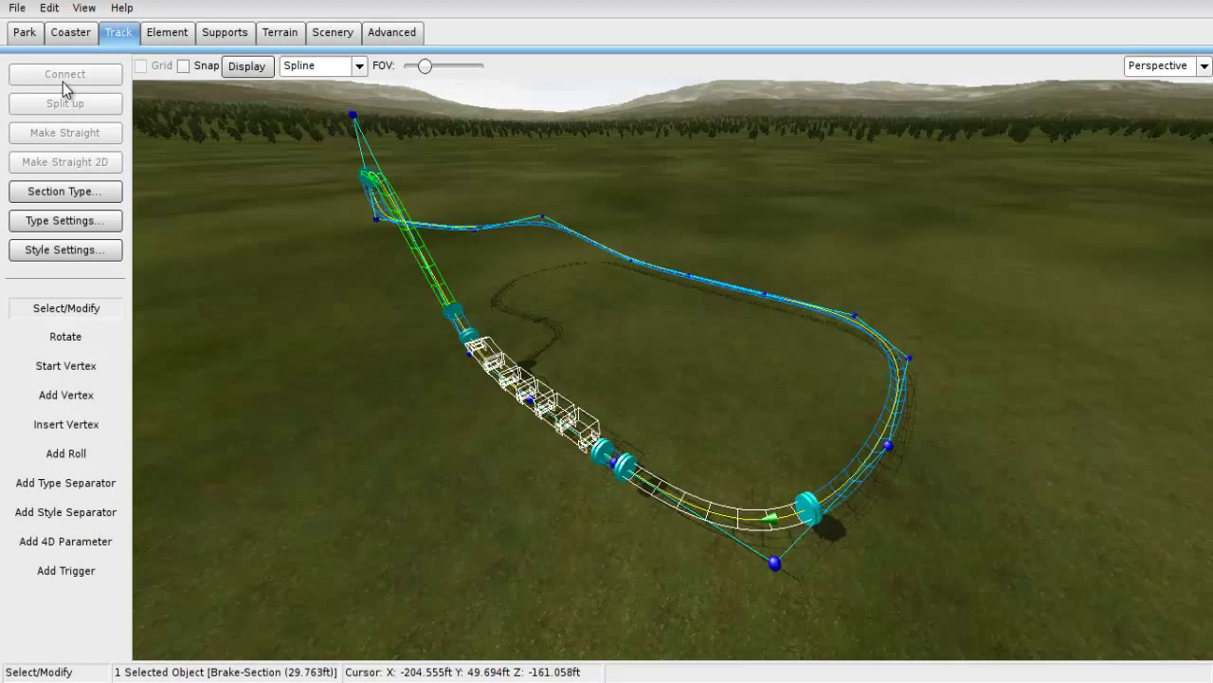
# Freeze the coaster to create its full display, and inspect the built track and station in Perspective.
pyautogui.click(70, 32)
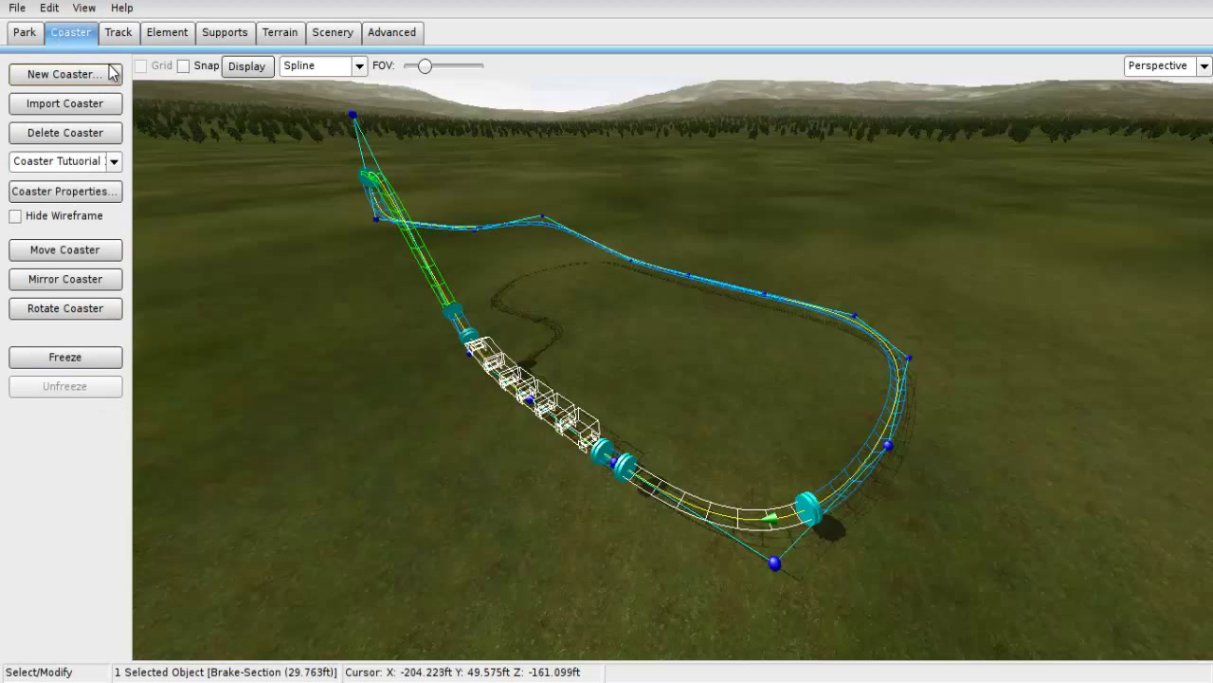
pyautogui.click(141, 33)
pyautogui.click(121, 33)
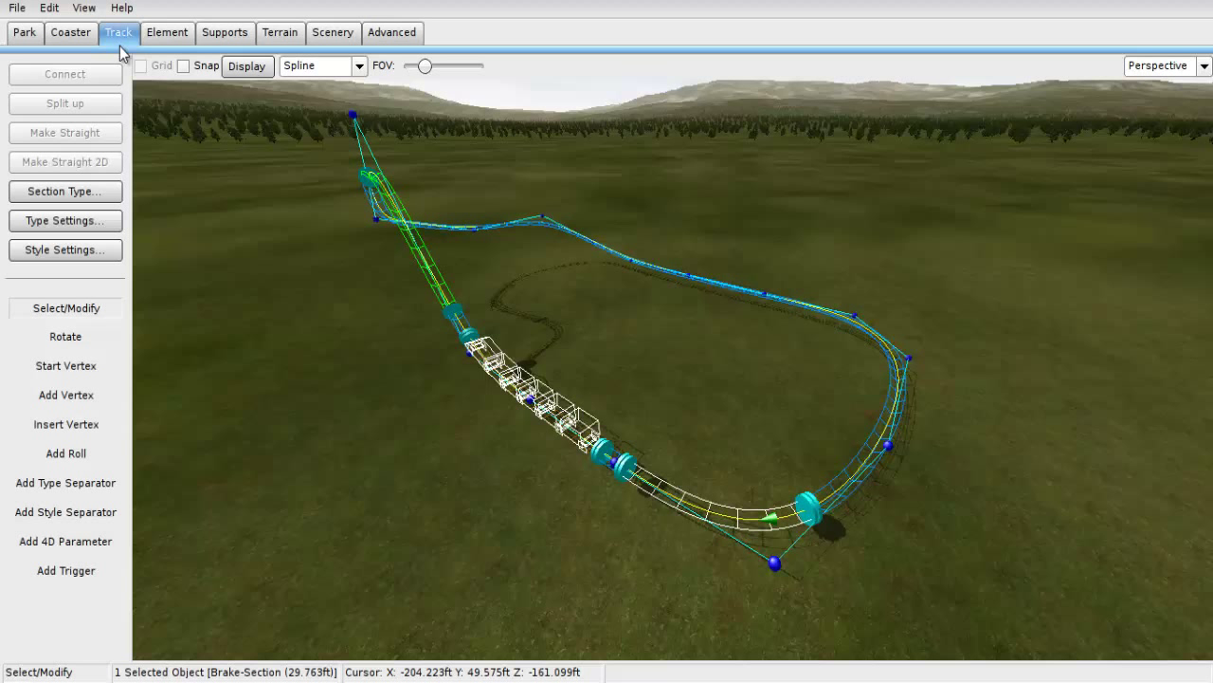
pyautogui.click(72, 34)
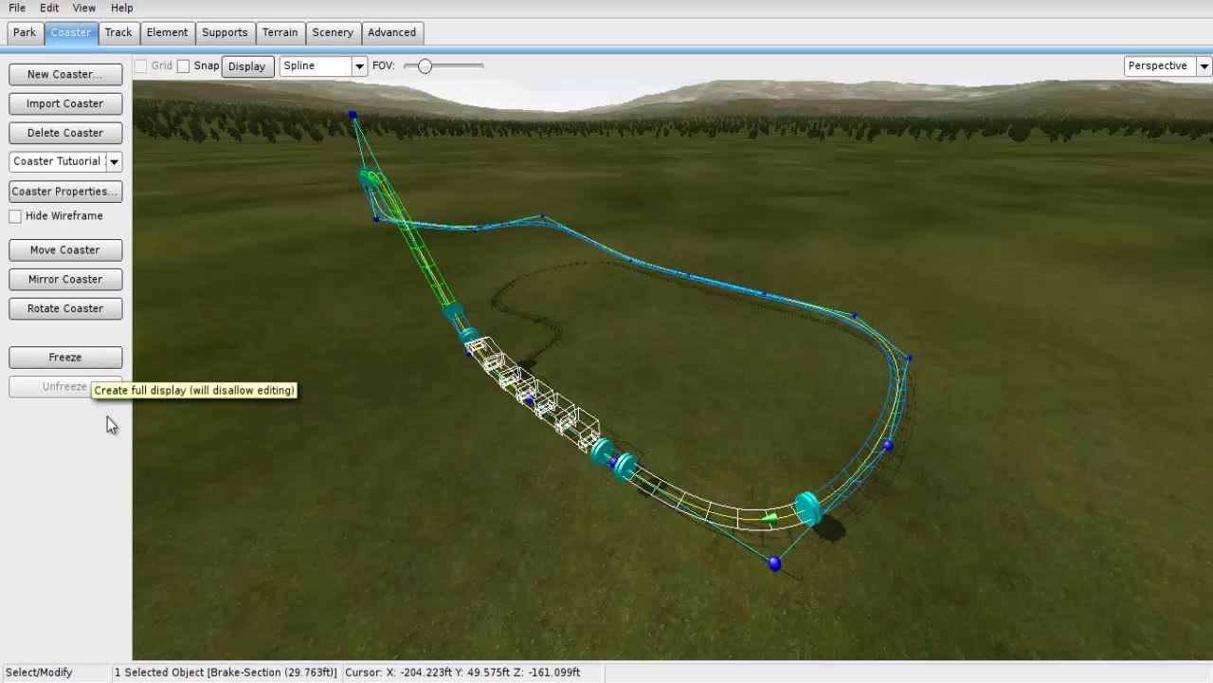
pyautogui.click(67, 358)
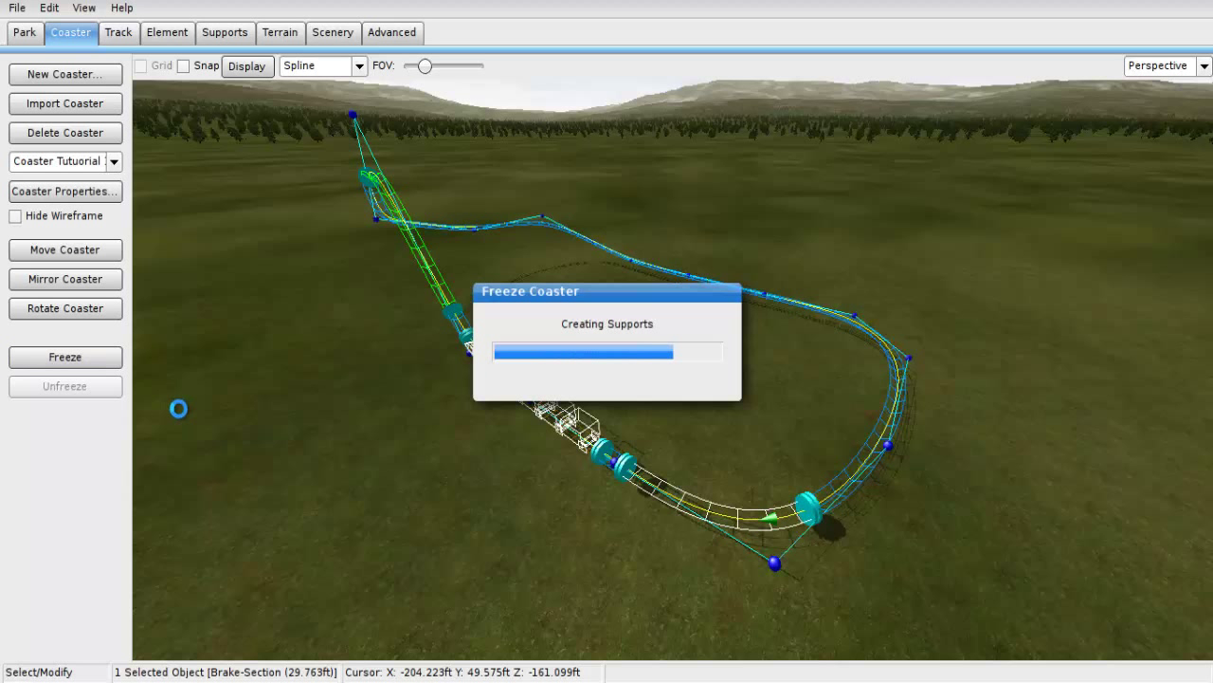
pyautogui.moveTo(365, 365); pyautogui.dragTo(610, 342, button='right')
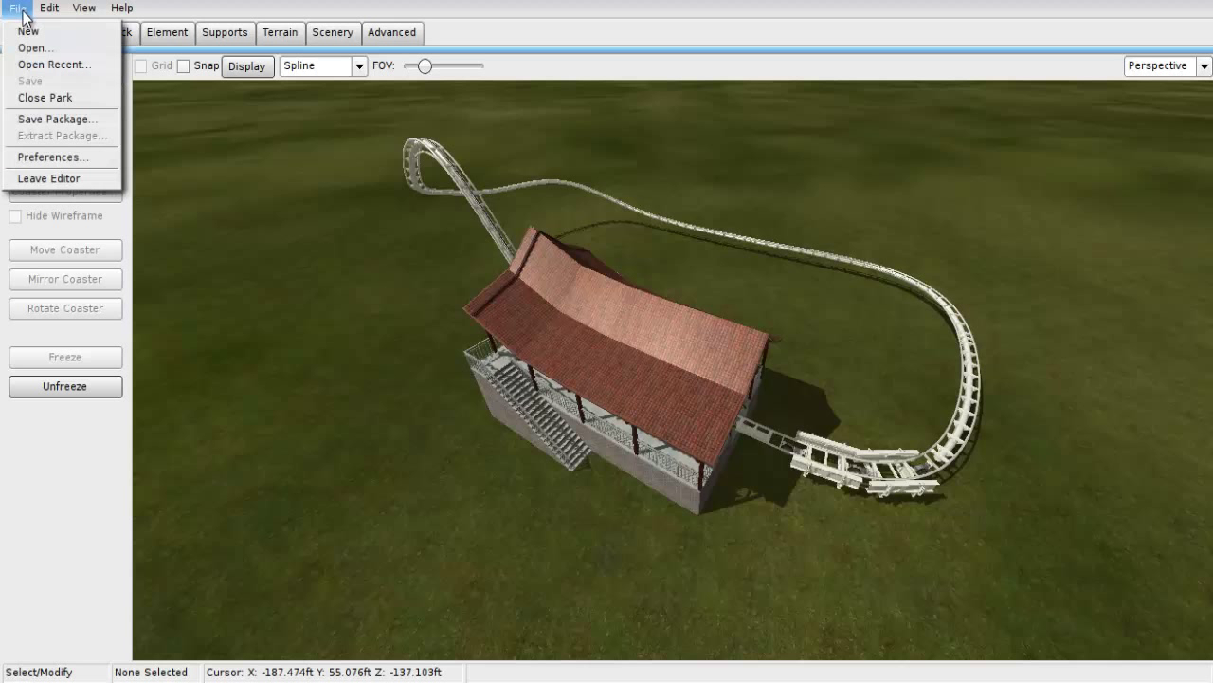
# Leave the editor and play the park, looking around from the train's seat in Ride View.
pyautogui.click(57, 179)
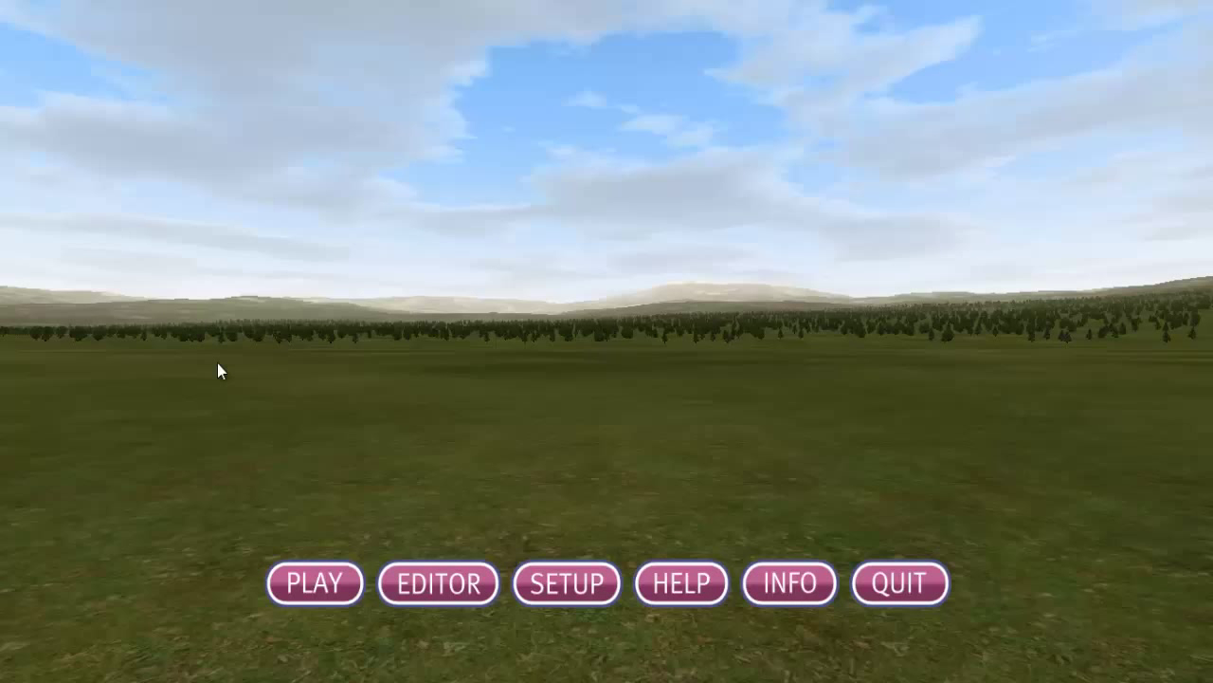
pyautogui.click(315, 582)
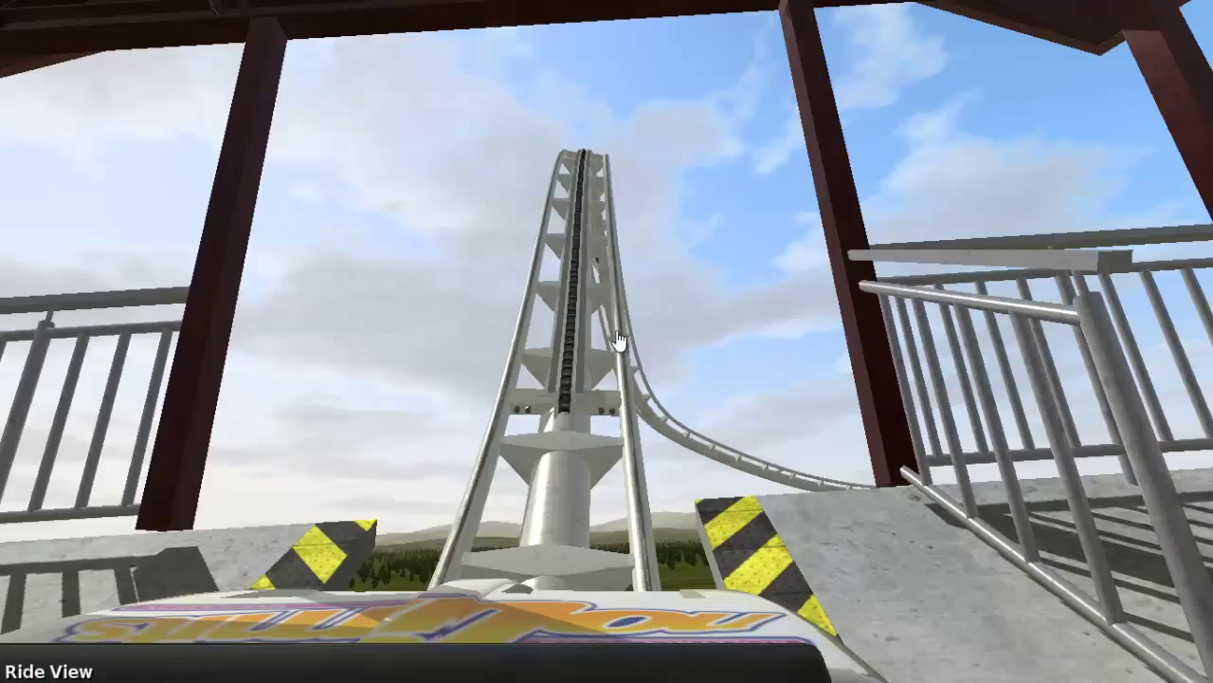
pyautogui.moveTo(619, 342)
pyautogui.mouseDown()
pyautogui.moveTo(604, 355)
pyautogui.moveTo(542, 277)
pyautogui.moveTo(612, 353)
pyautogui.mouseUp()
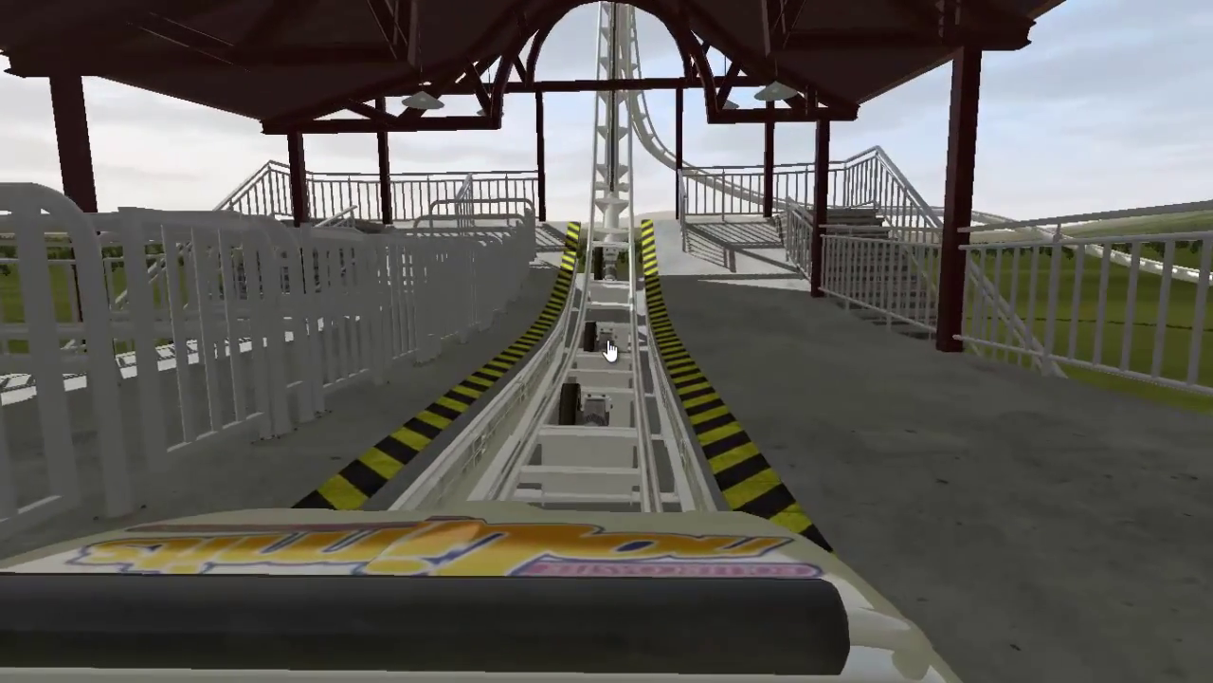
pyautogui.moveTo(602, 356); pyautogui.dragTo(611, 353)
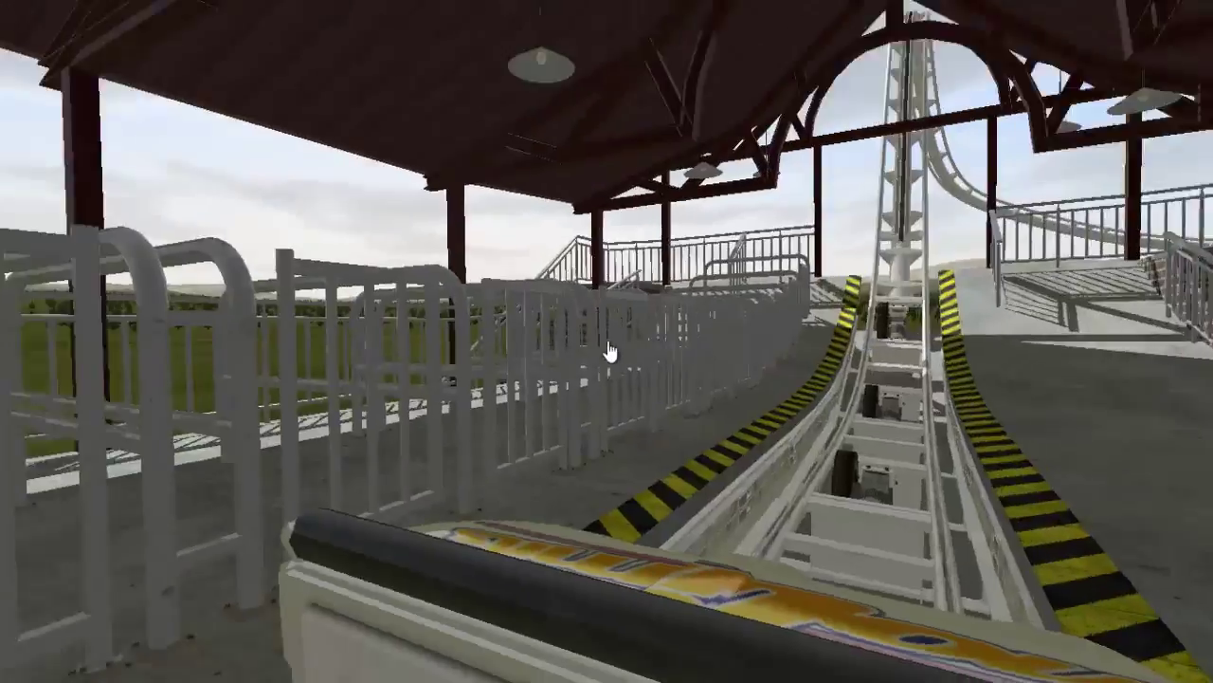
# Cycle the ride camera through the train's different seats and exit the simulation to the main menu.
pyautogui.press('c')
pyautogui.press('c')
pyautogui.press('c')
pyautogui.press('c')
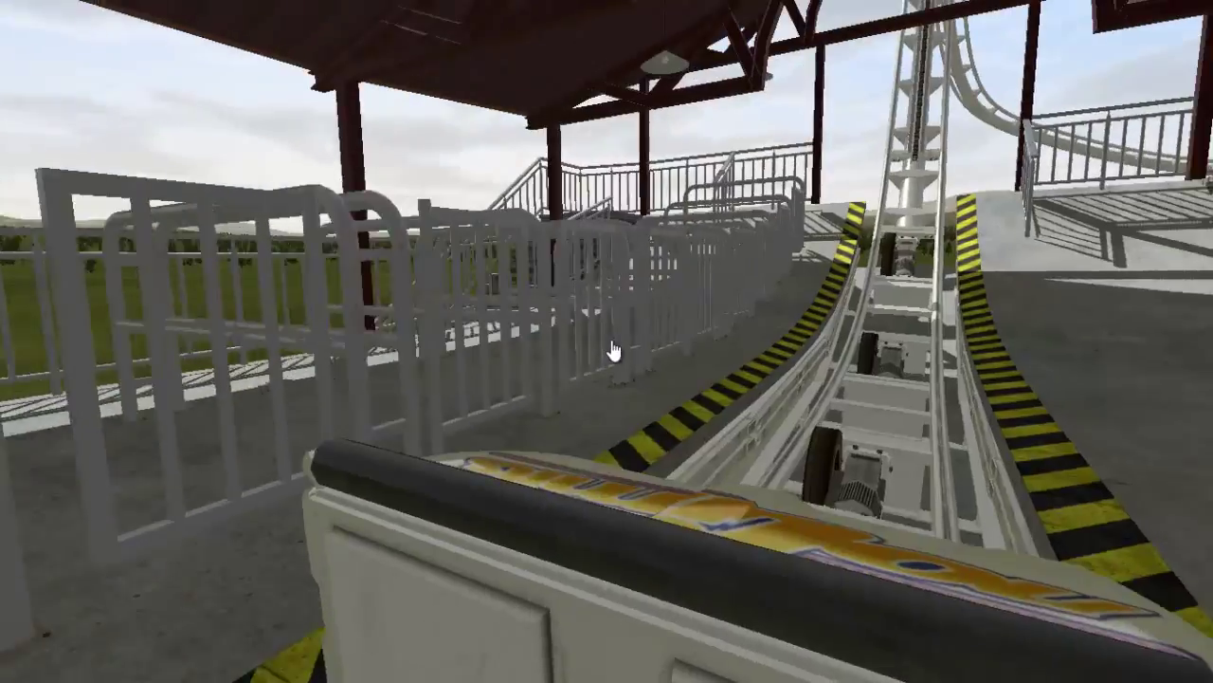
pyautogui.press('c')
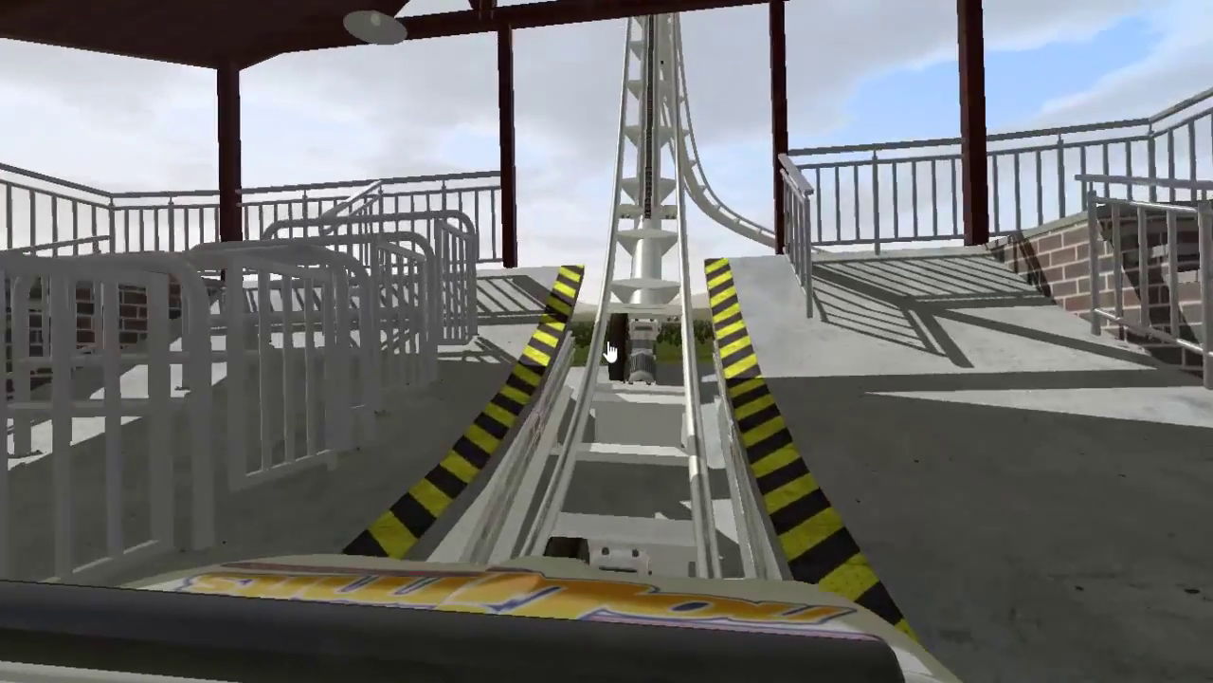
pyautogui.press('c')
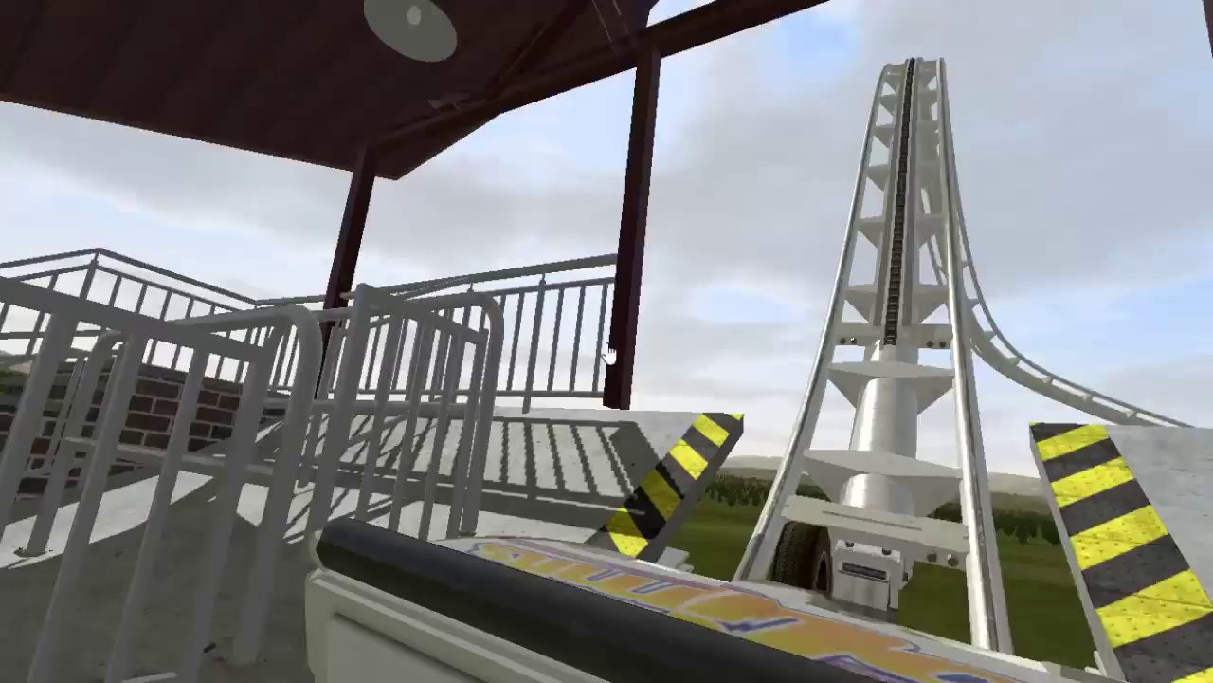
pyautogui.press('c')
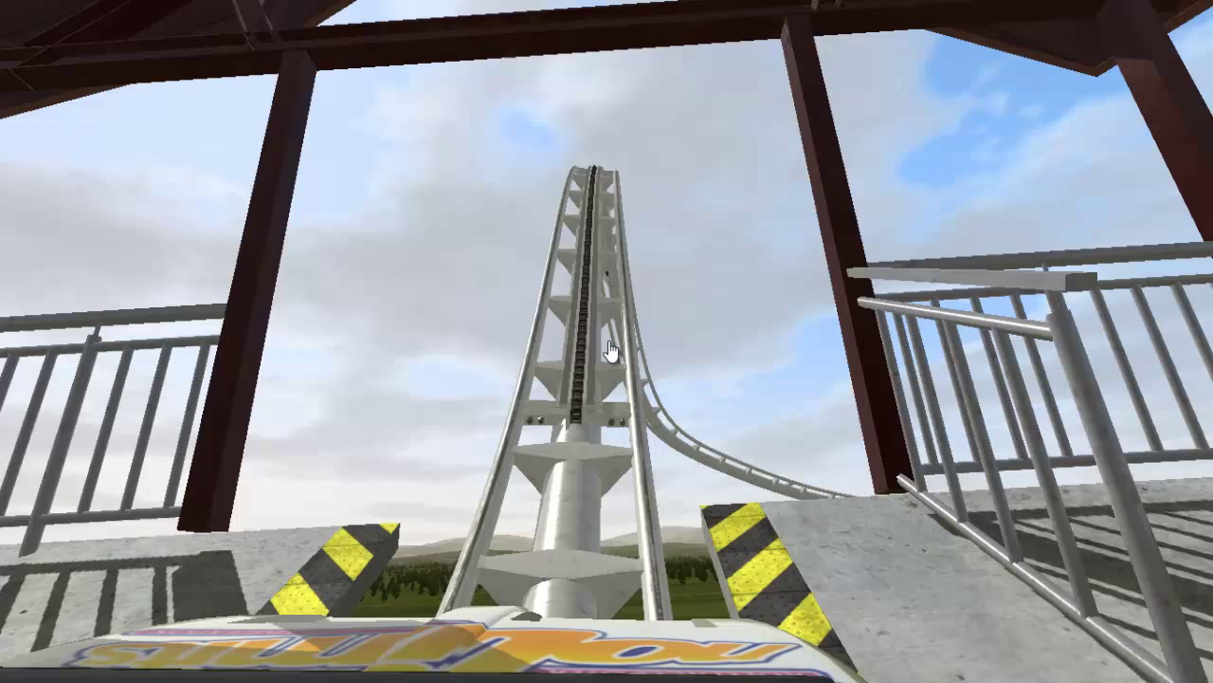
pyautogui.press('Escape')
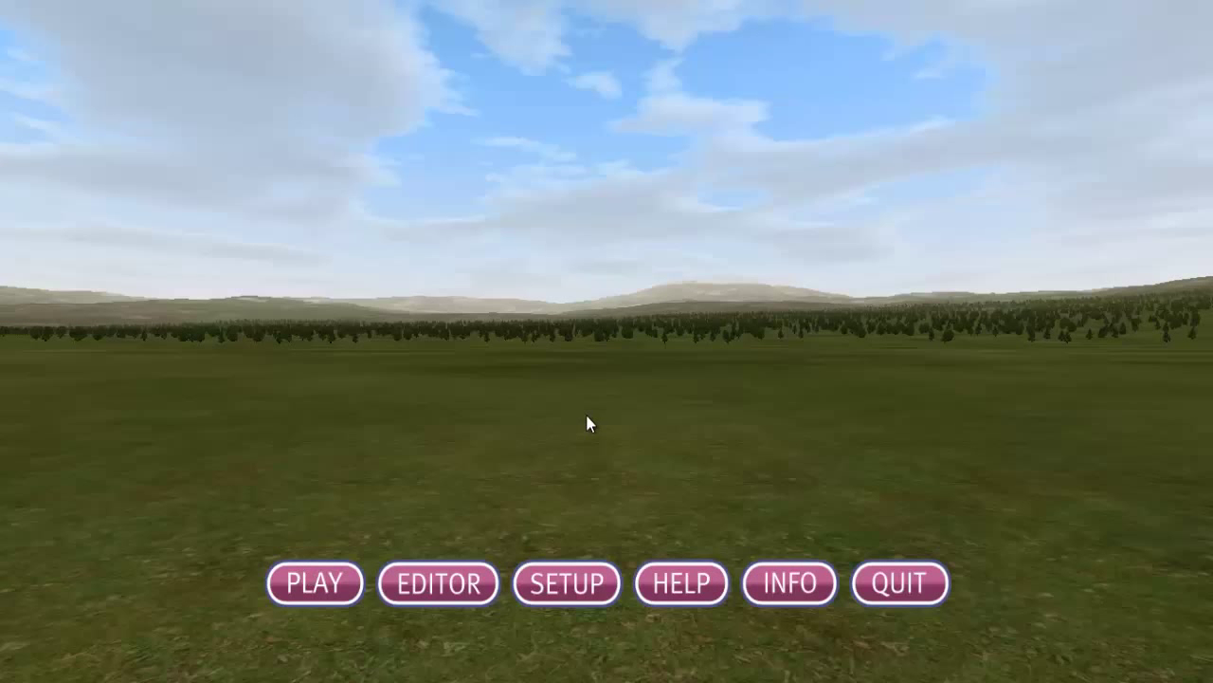